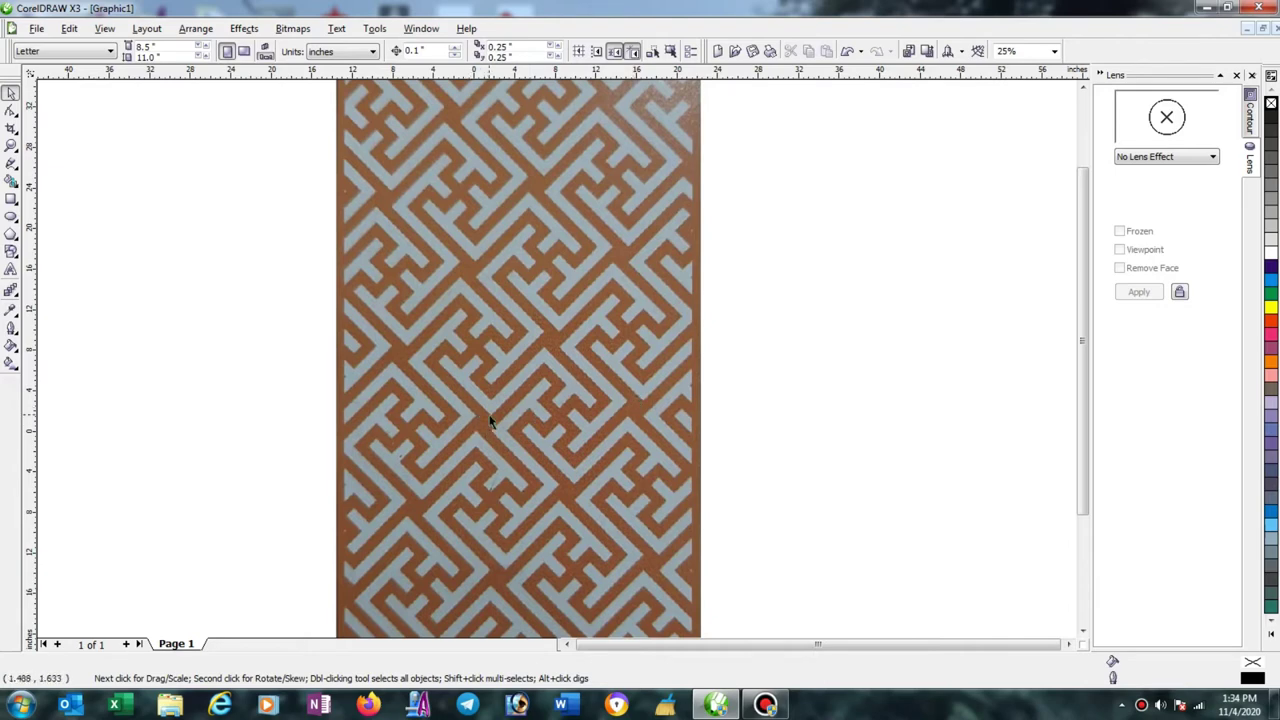
# Draw a square about 13.26 in wide in the empty area beside the pattern photo and rotate it 45°.
pyautogui.click(11, 201)
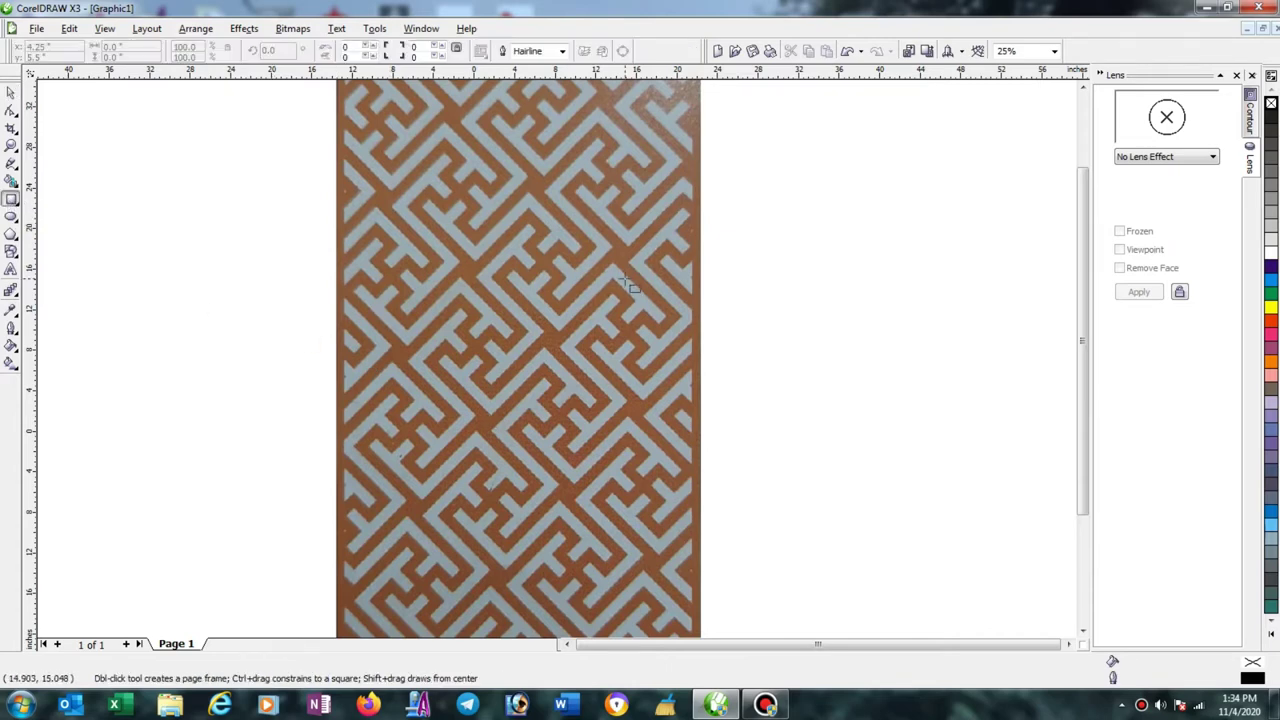
pyautogui.moveTo(782, 267); pyautogui.dragTo(918, 400)
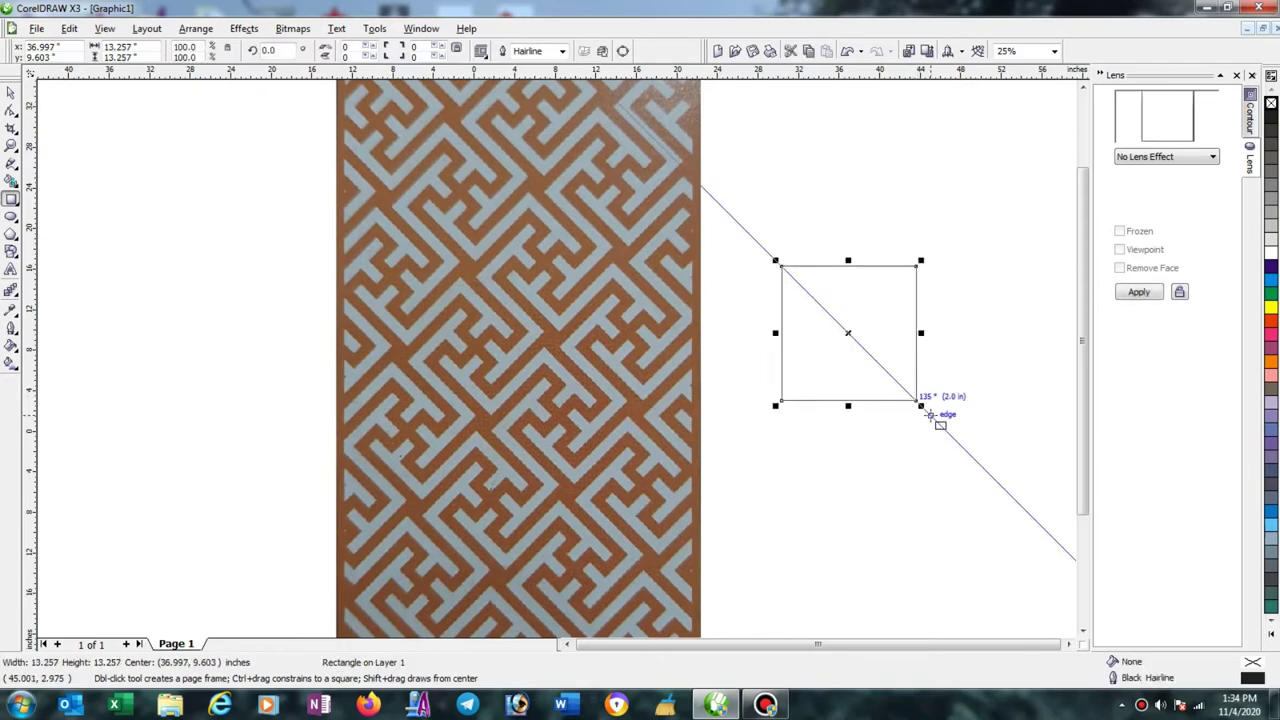
pyautogui.click(268, 50)
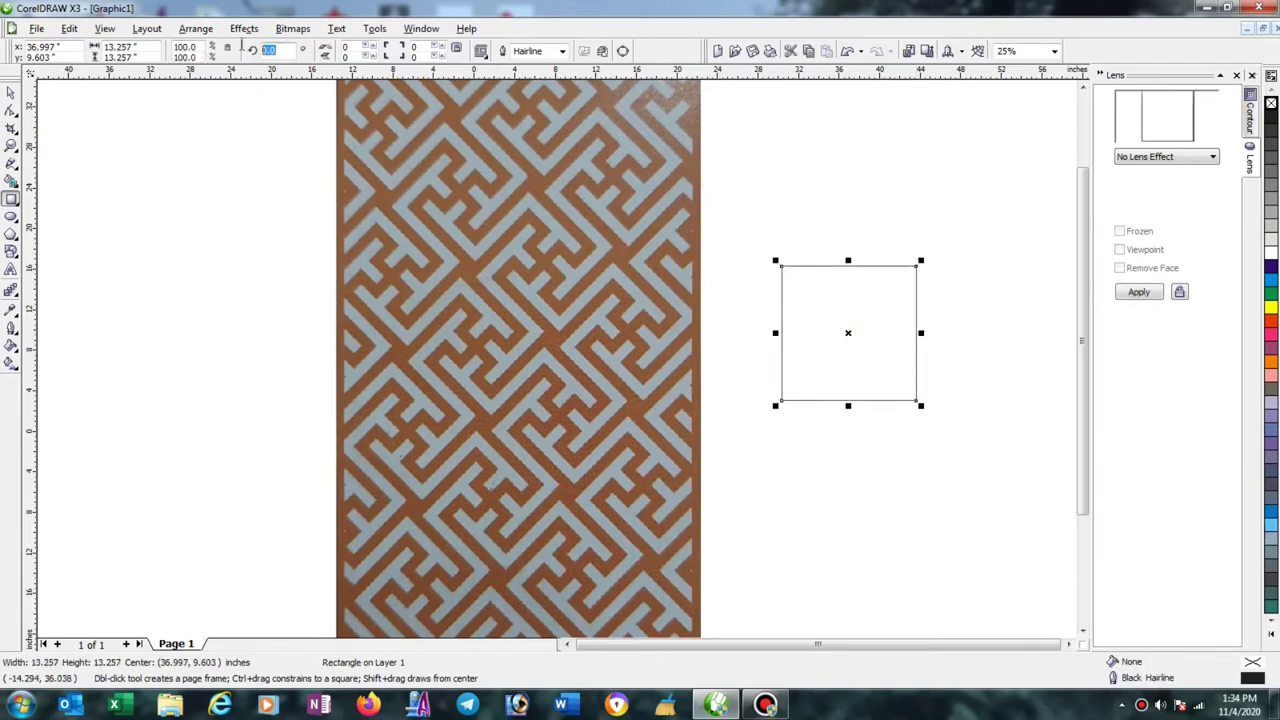
pyautogui.write('45')
pyautogui.press('Return')
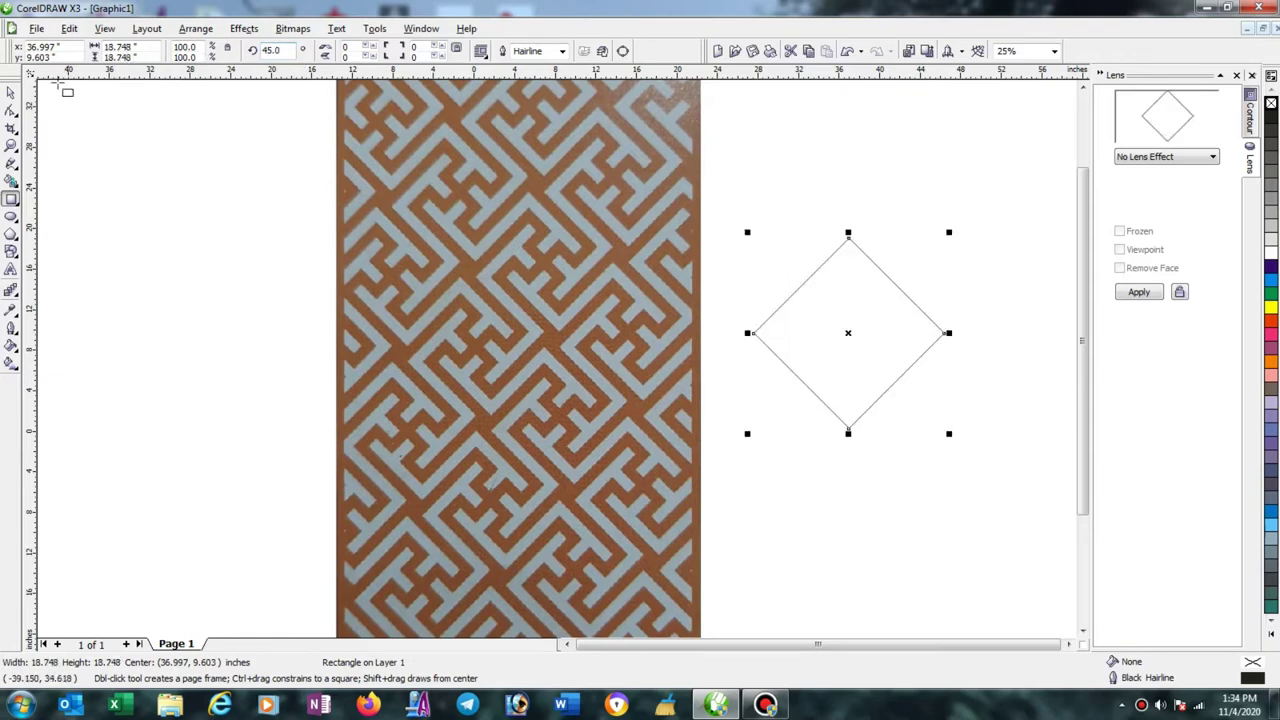
# Place the diamond over one repeating motif of the pattern and give it a red 16 pt outline.
pyautogui.click(11, 92)
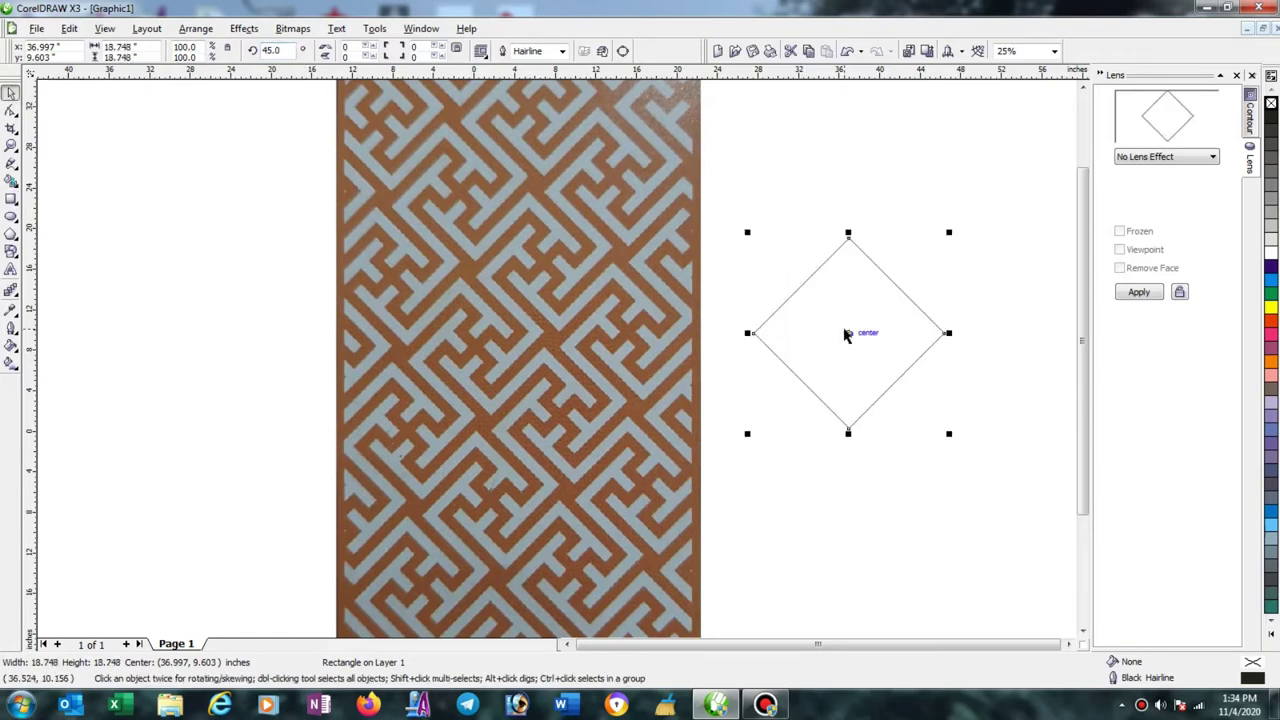
pyautogui.moveTo(845, 334); pyautogui.dragTo(558, 418)
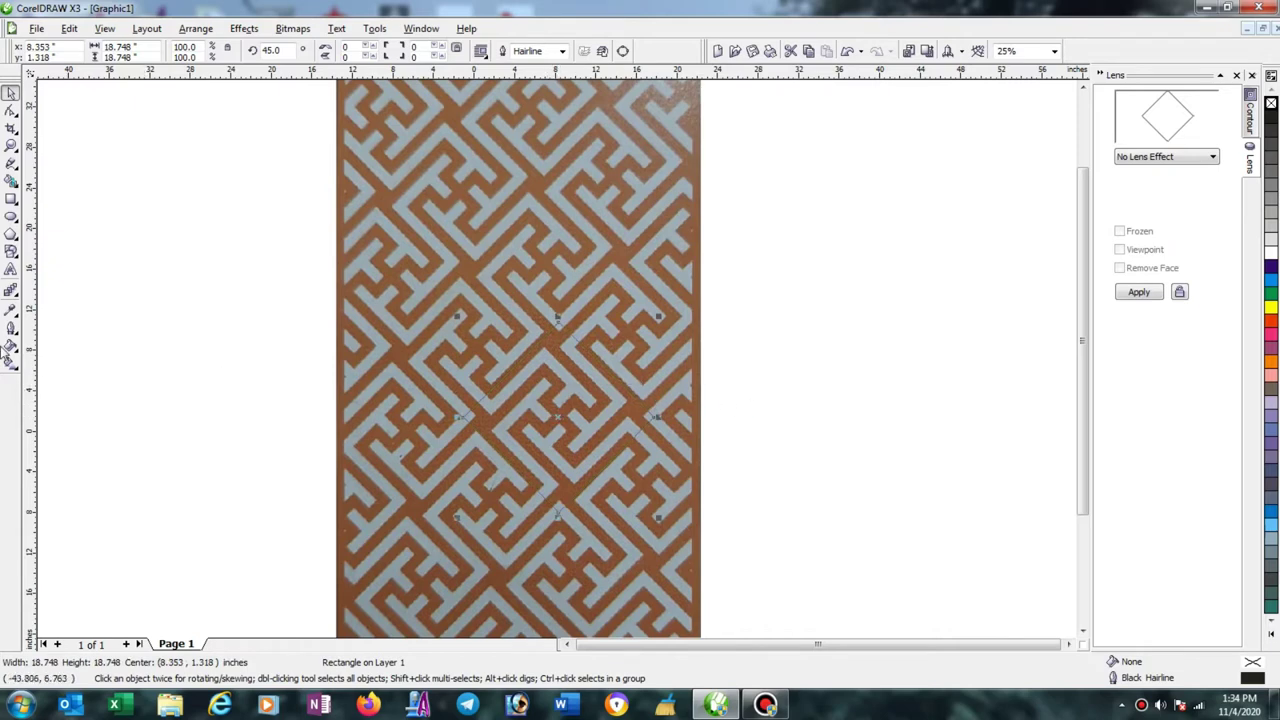
pyautogui.click(8, 332)
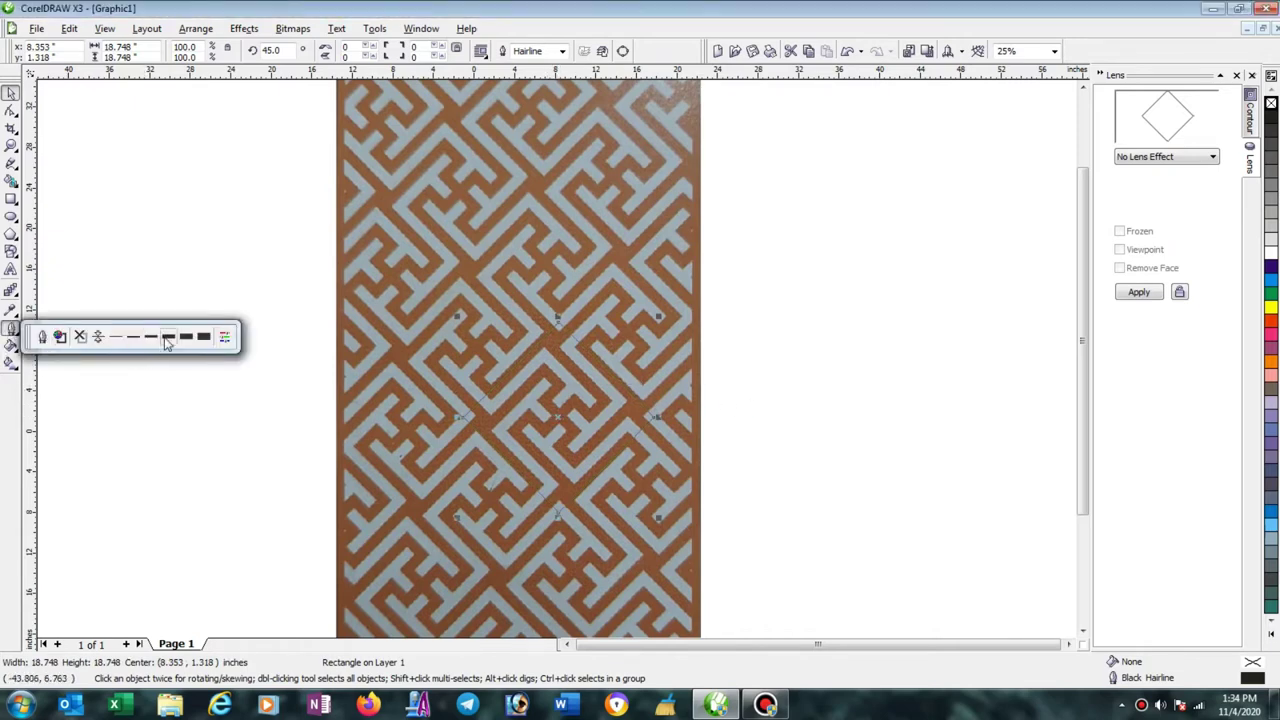
pyautogui.click(167, 341)
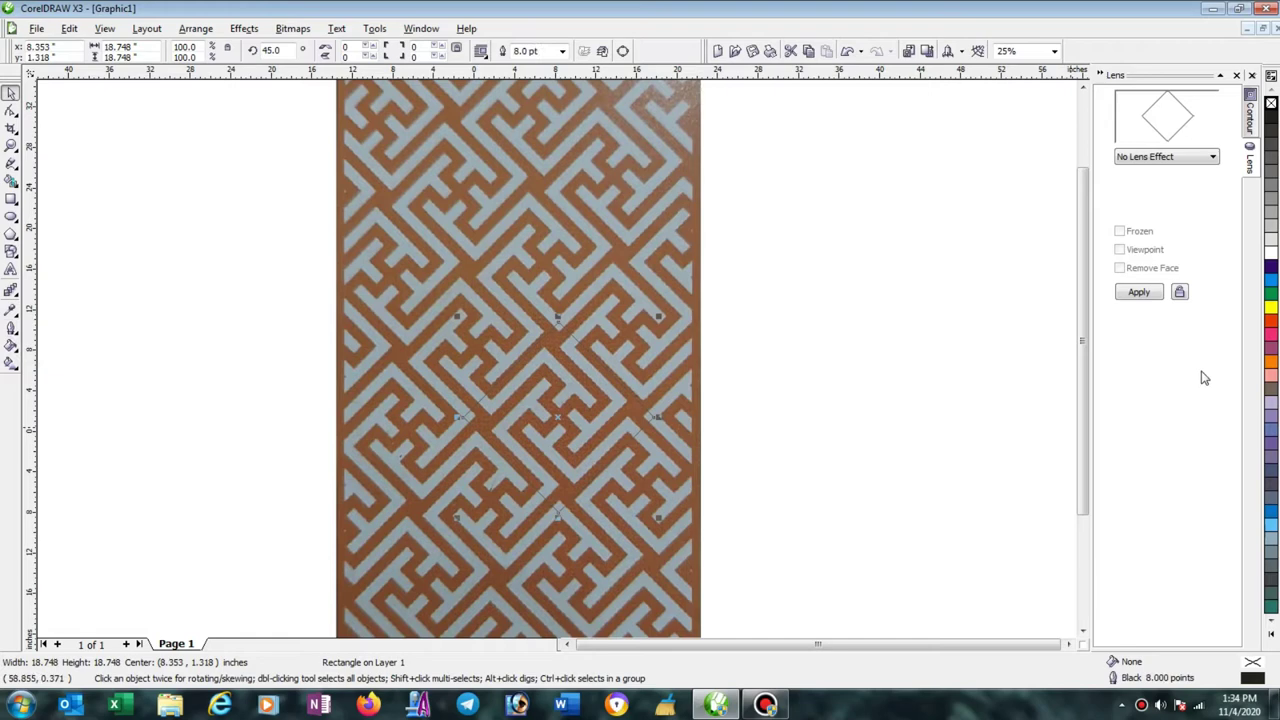
pyautogui.rightClick(1270, 324)
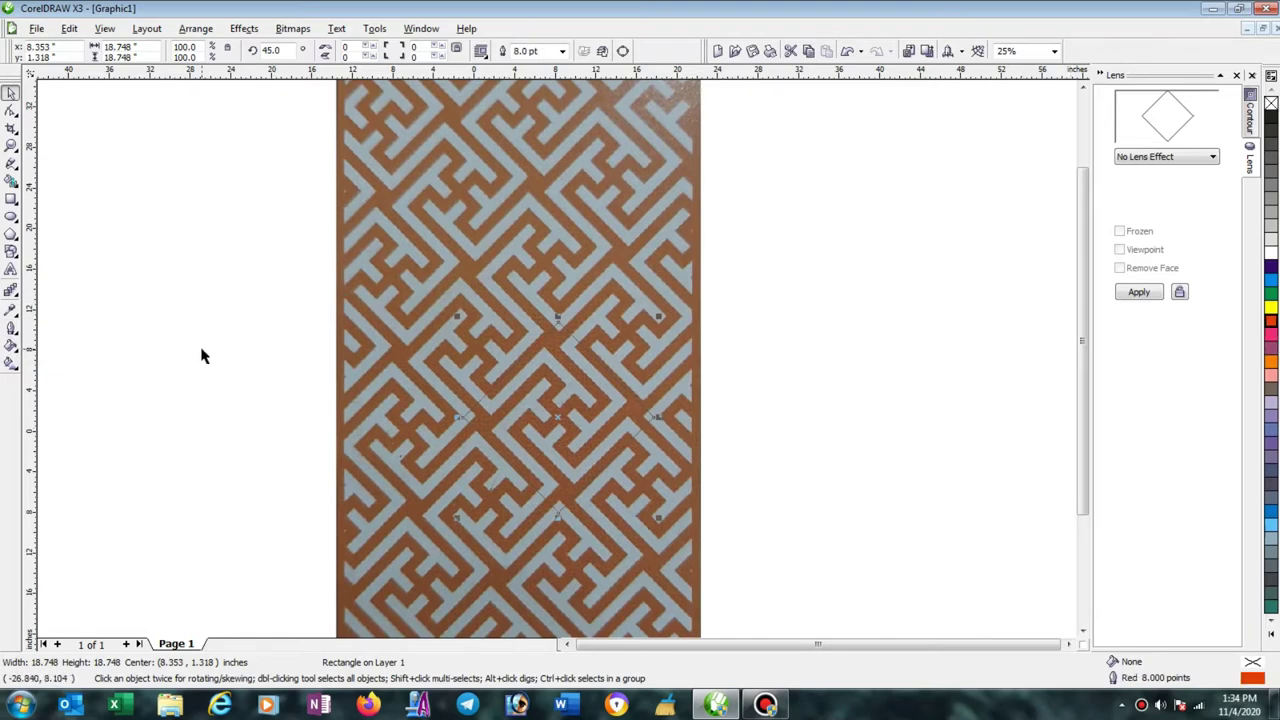
pyautogui.click(11, 330)
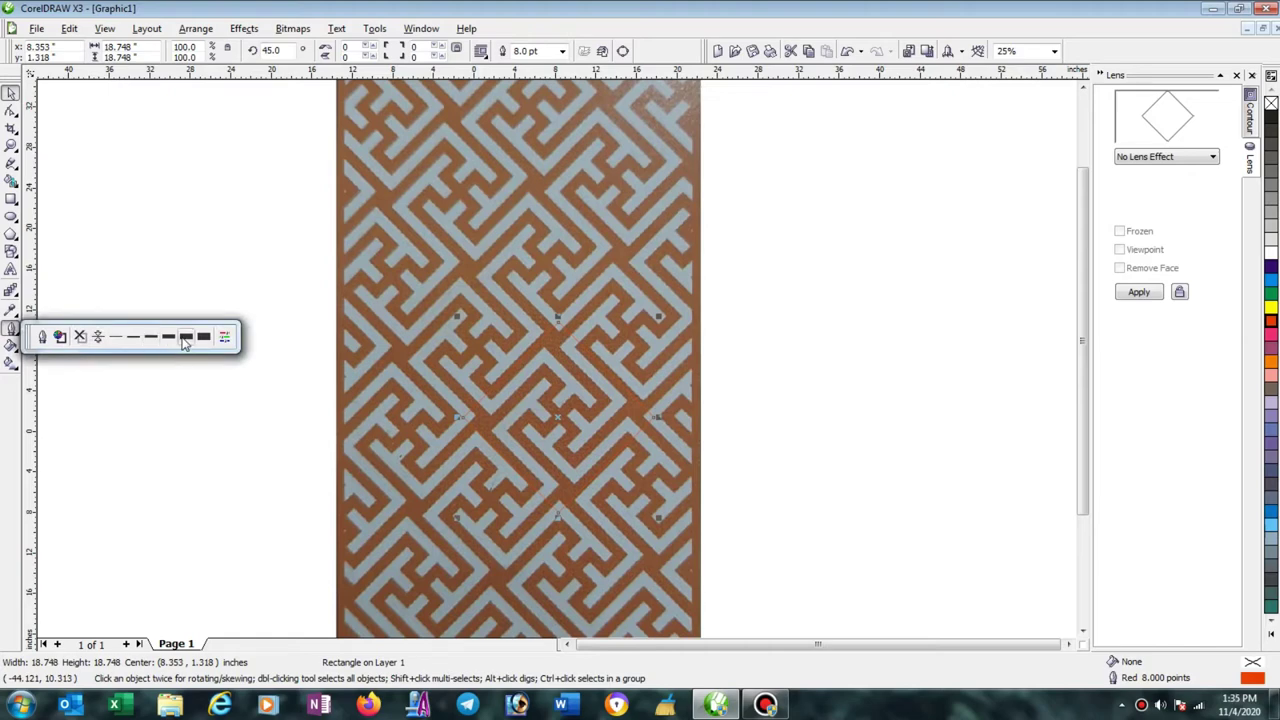
pyautogui.click(185, 338)
# Reposition and scale the red diamond to about 16.79 in across so it frames exactly one repeating motif.
pyautogui.scroll(1, 555, 435)
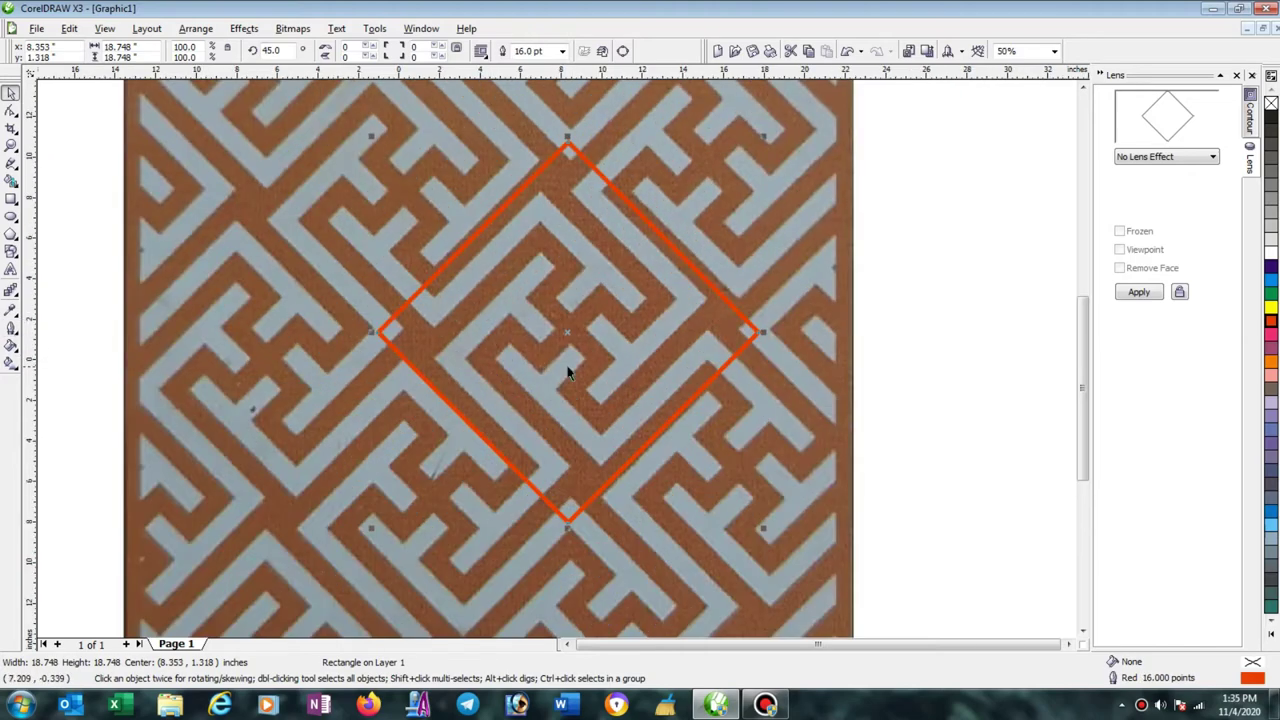
pyautogui.scroll(-1, 558, 372)
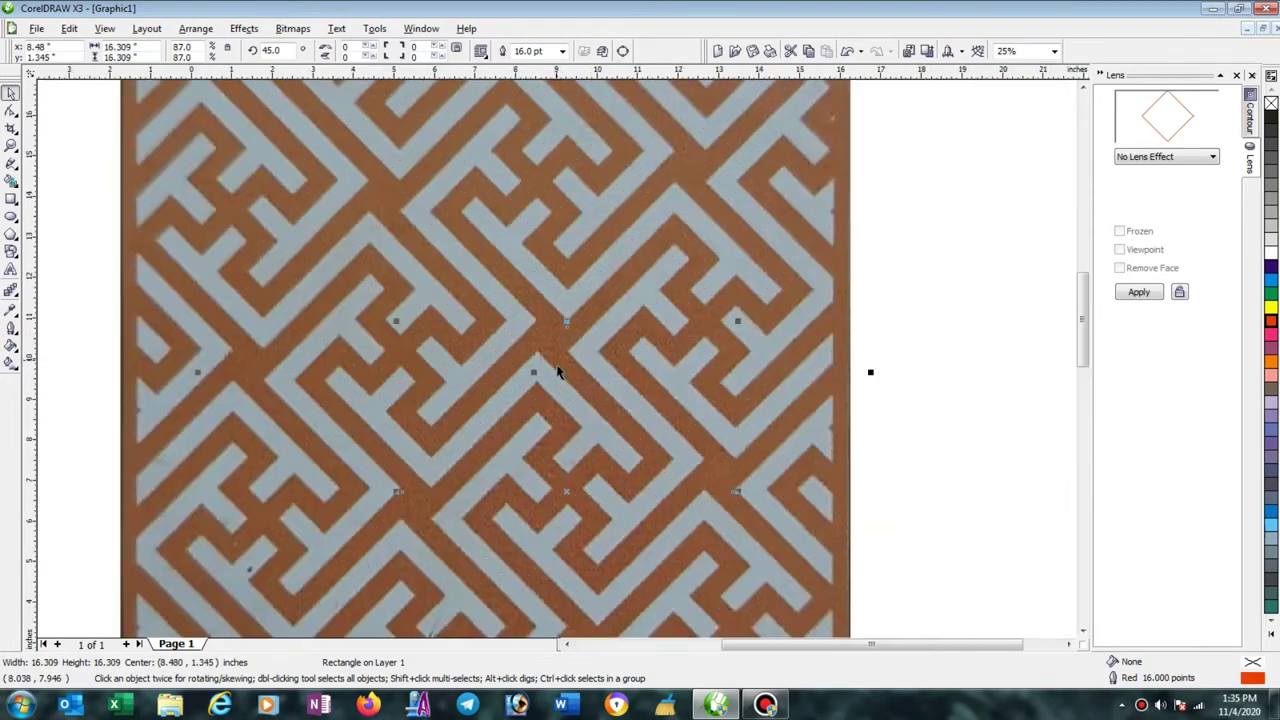
pyautogui.scroll(2, 660, 388)
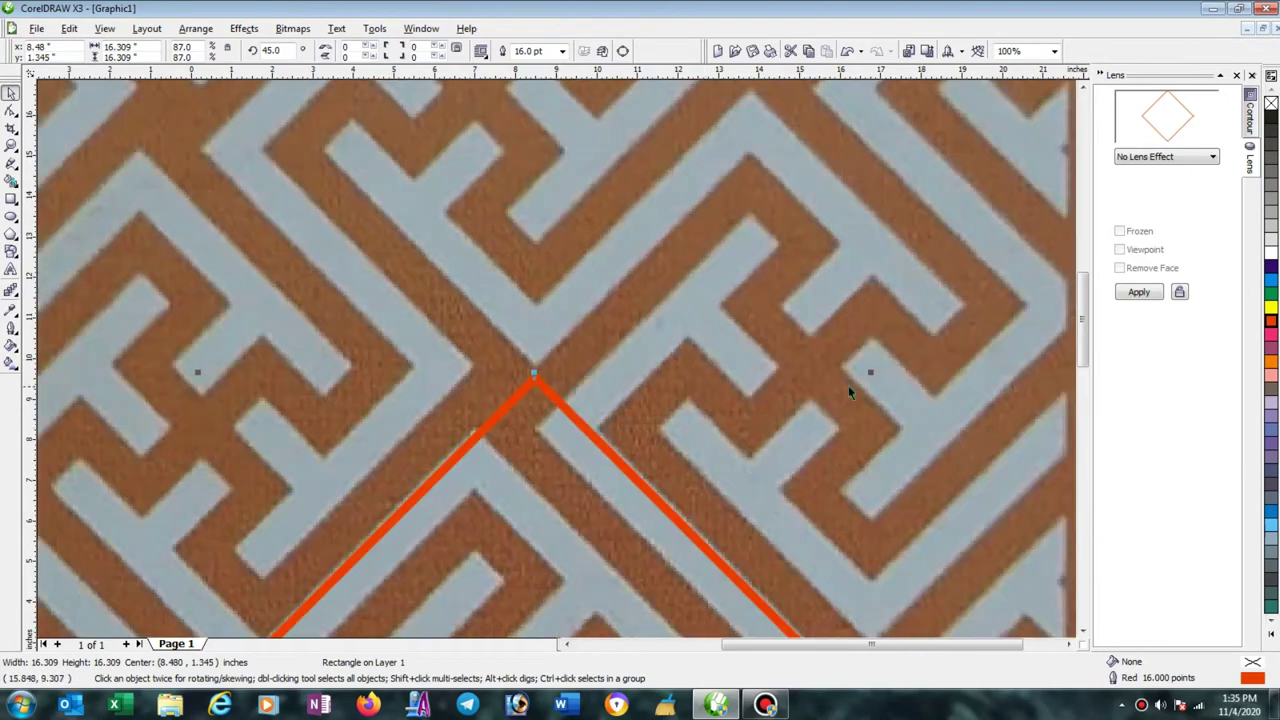
pyautogui.moveTo(870, 370); pyautogui.dragTo(877, 366)
pyautogui.scroll(-2, 548, 385)
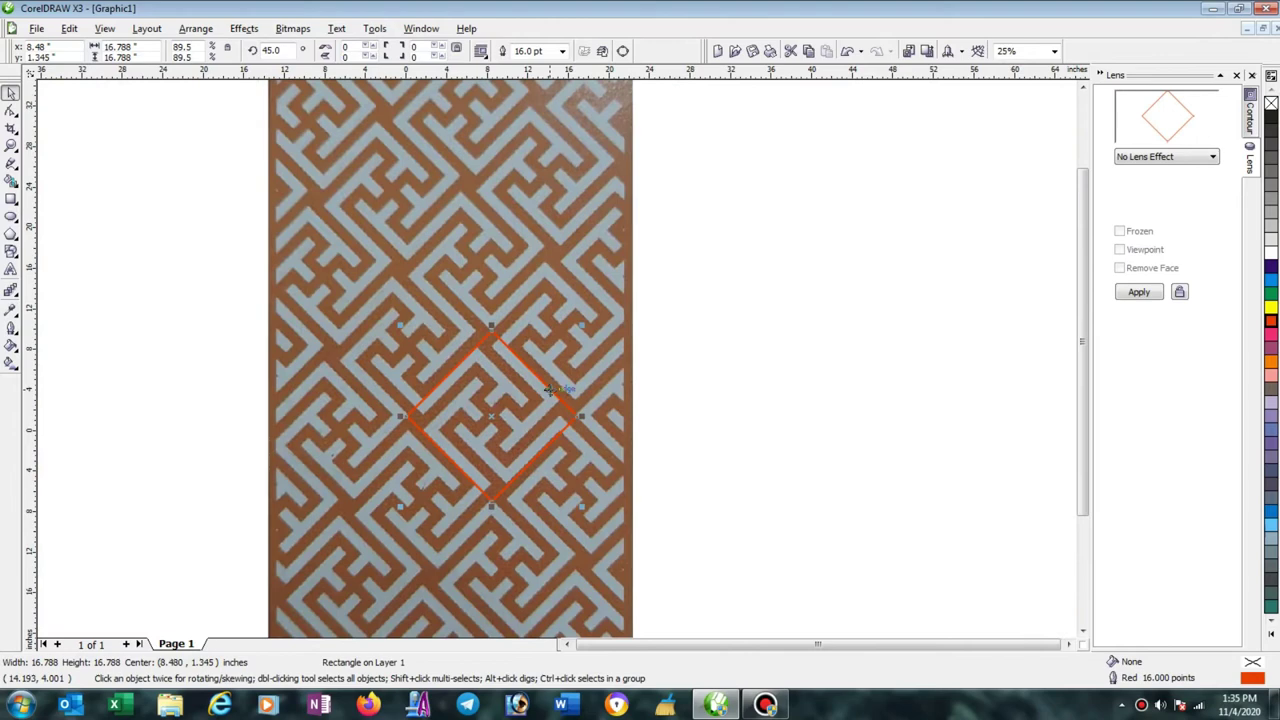
pyautogui.scroll(1, 400, 430)
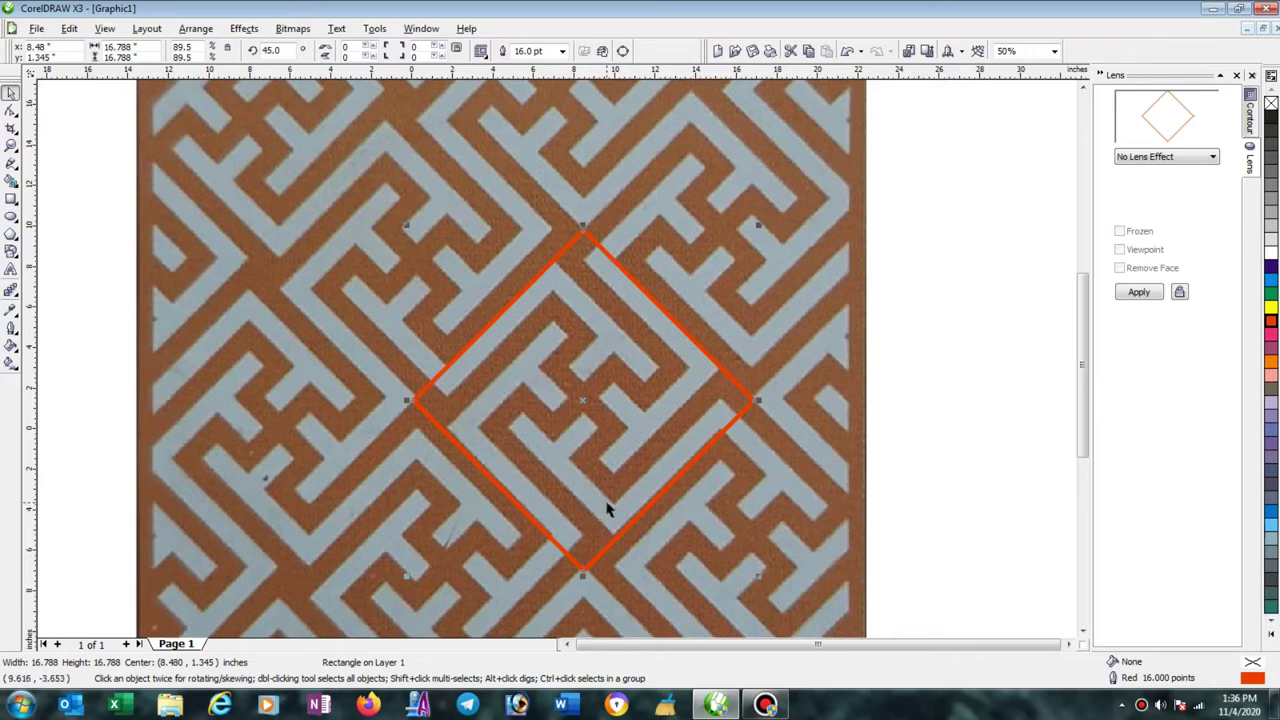
# Apply a frozen Brighten lens at a 0% rate to the red diamond.
pyautogui.click(240, 30)
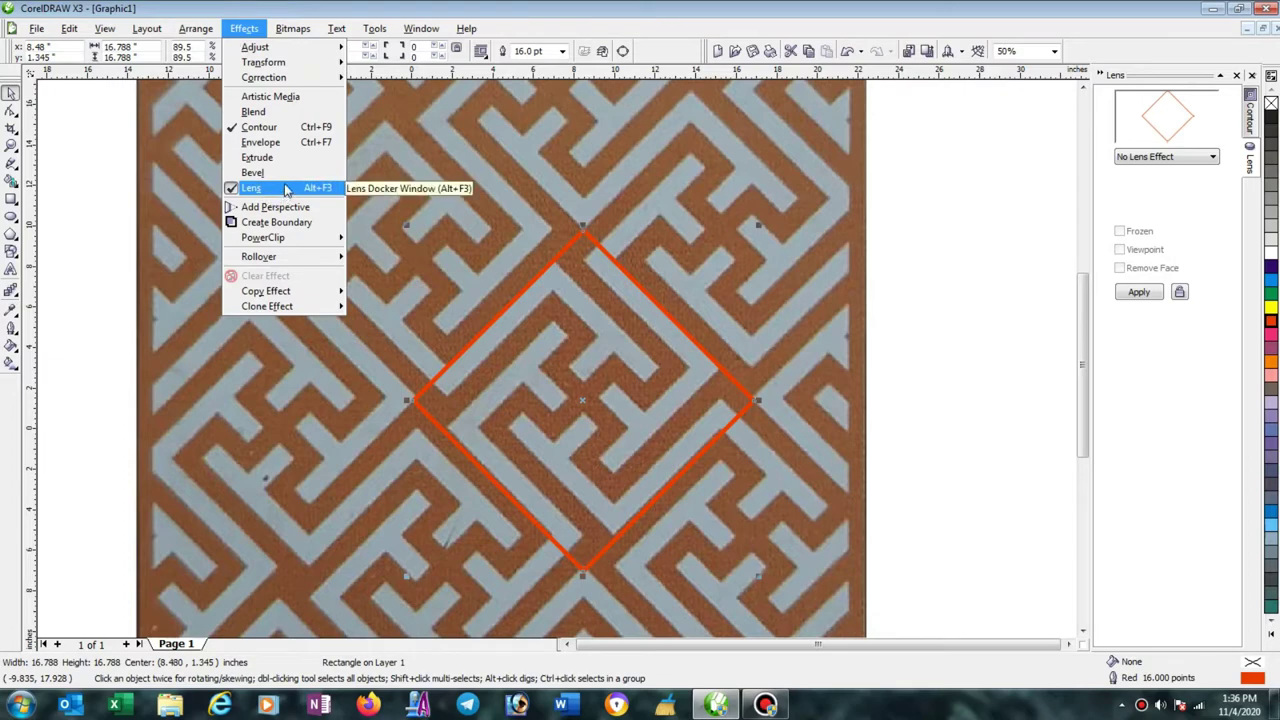
pyautogui.click(910, 24)
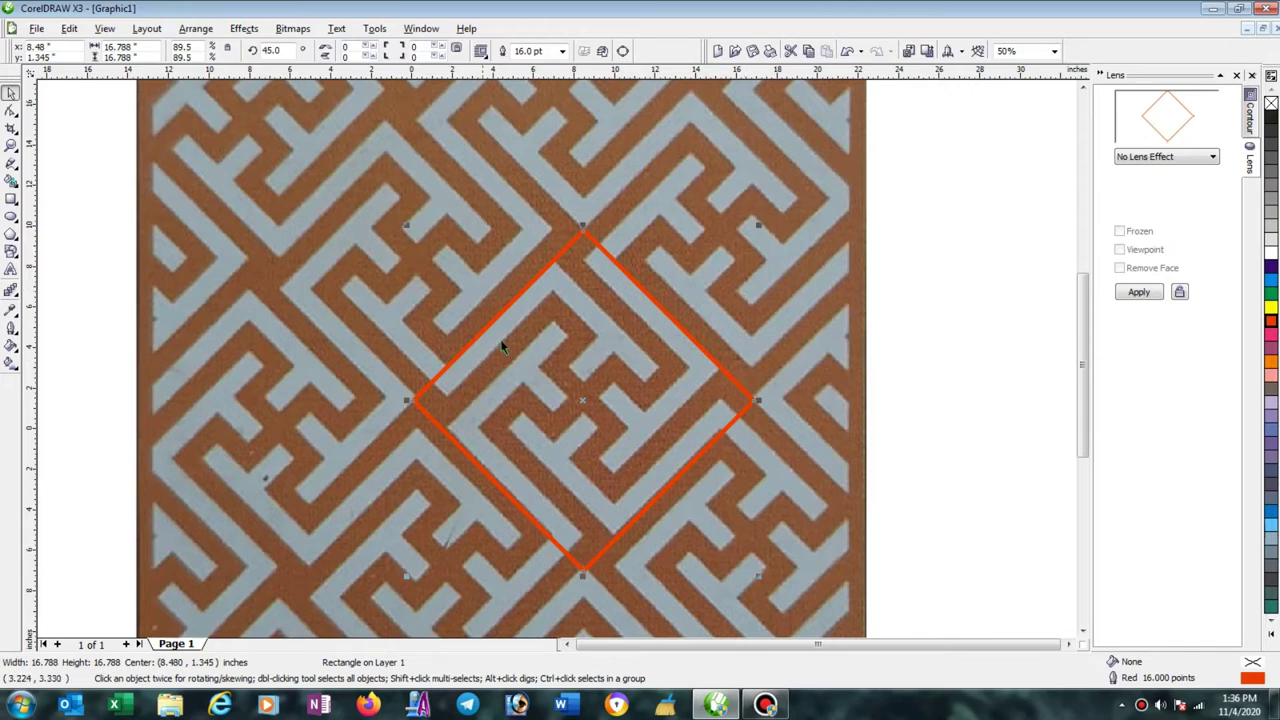
pyautogui.click(1180, 160)
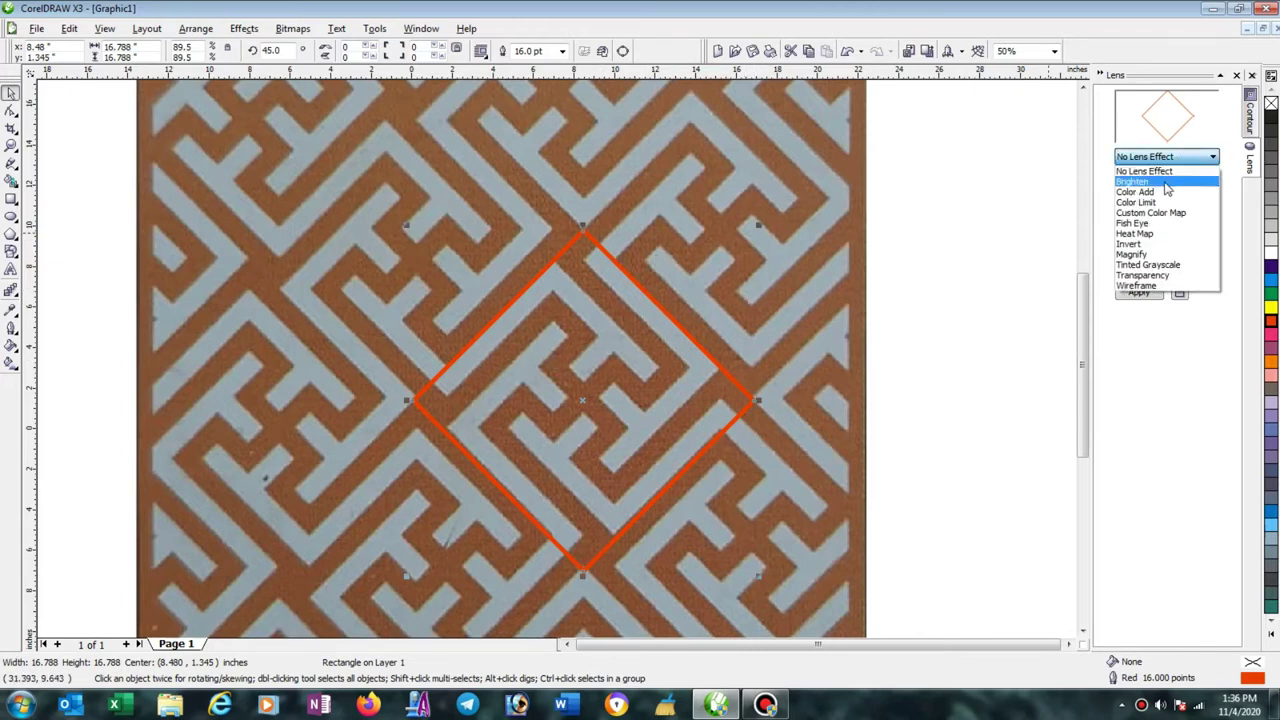
pyautogui.click(1166, 182)
pyautogui.moveTo(1171, 183); pyautogui.dragTo(1135, 182)
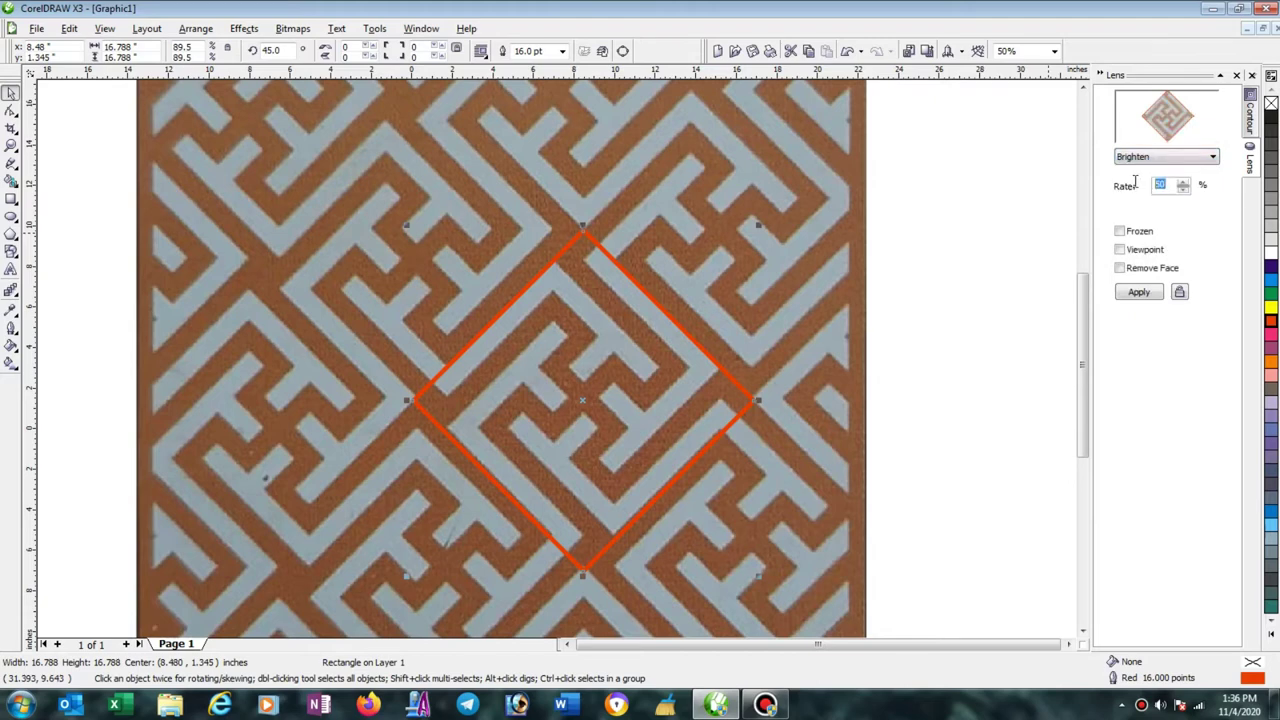
pyautogui.write('0')
pyautogui.click(1120, 231)
pyautogui.click(1139, 293)
pyautogui.click(1139, 293)
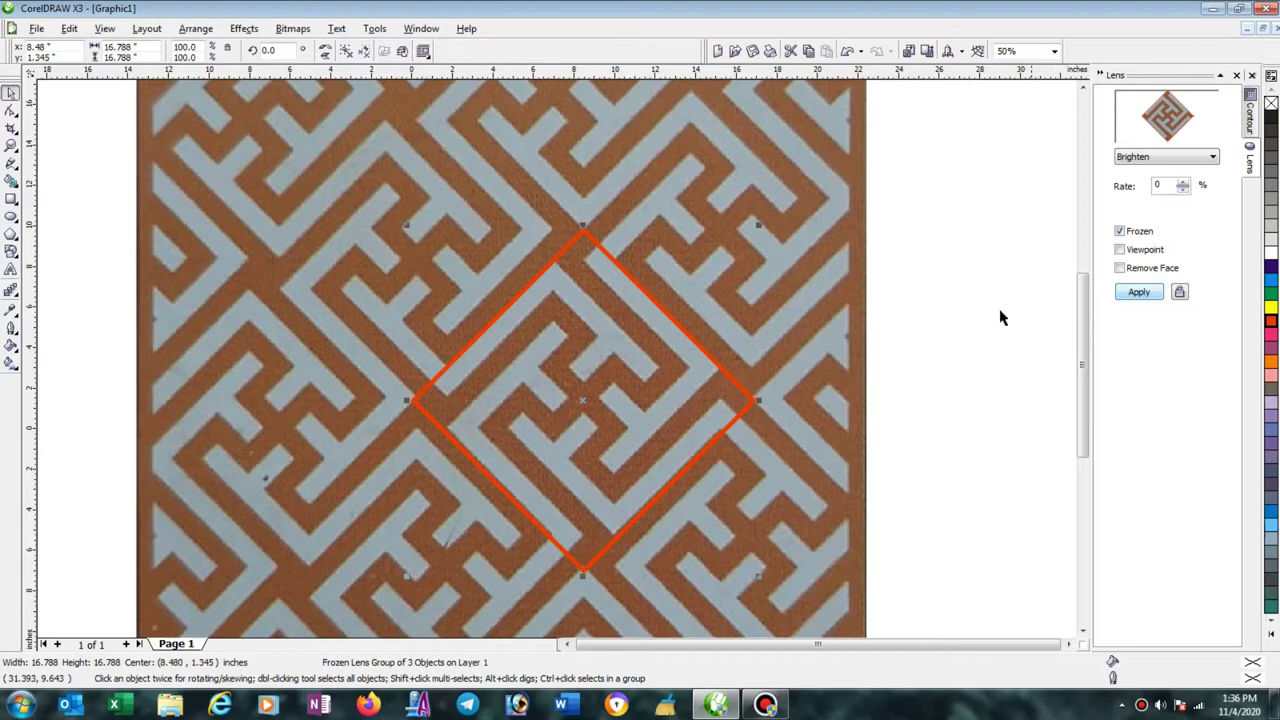
# Move the frozen lens diamond off the pattern photo into the empty area beside it.
pyautogui.click(966, 314)
pyautogui.scroll(-3, 555, 365)
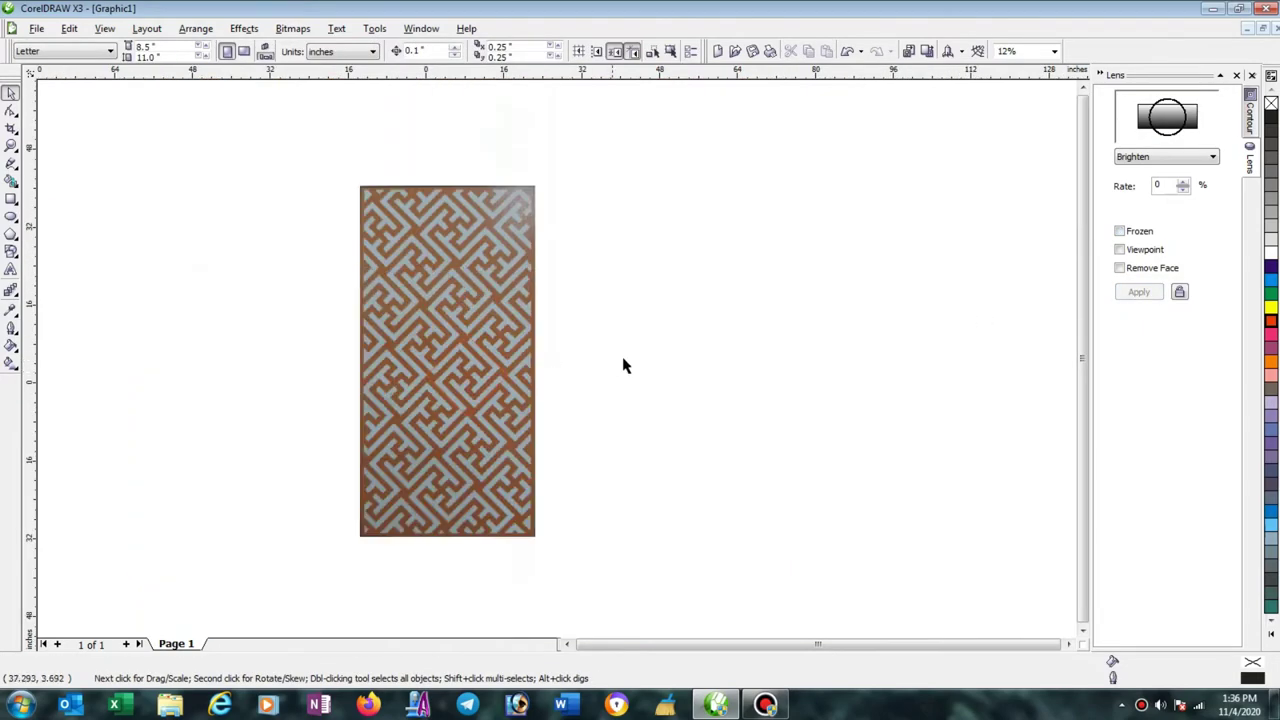
pyautogui.scroll(3, 556, 365)
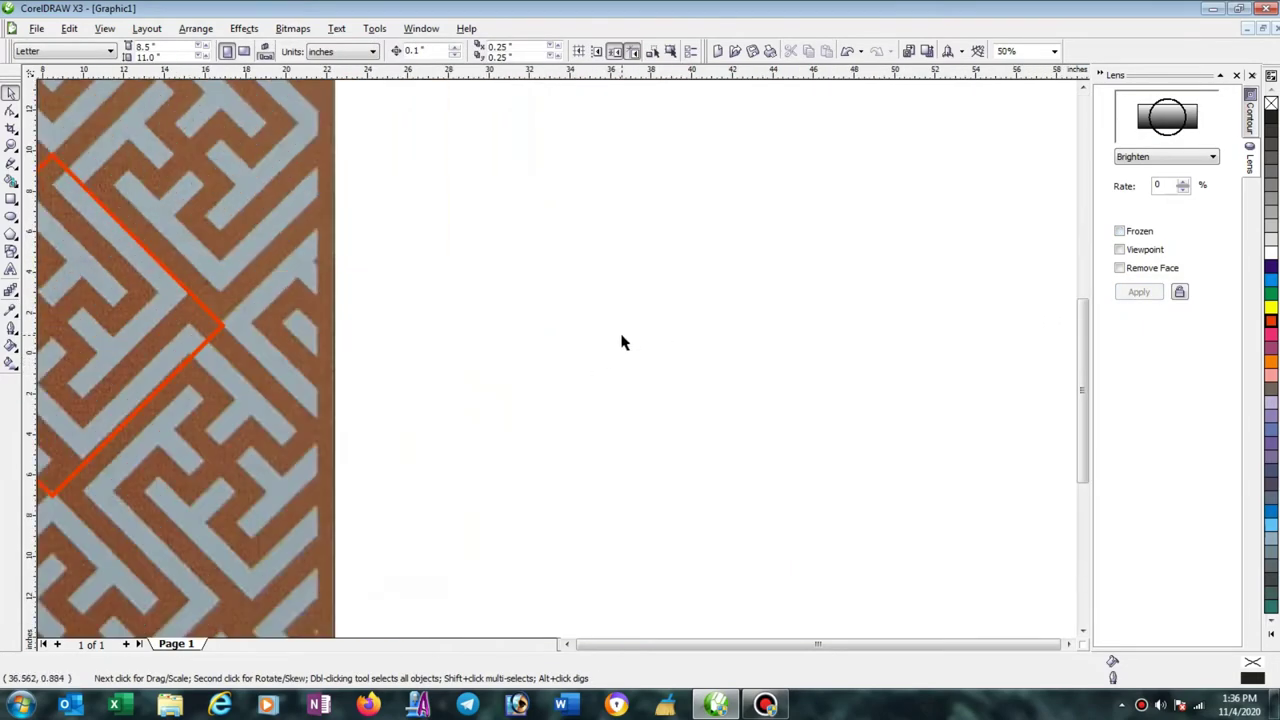
pyautogui.scroll(-2, 557, 365)
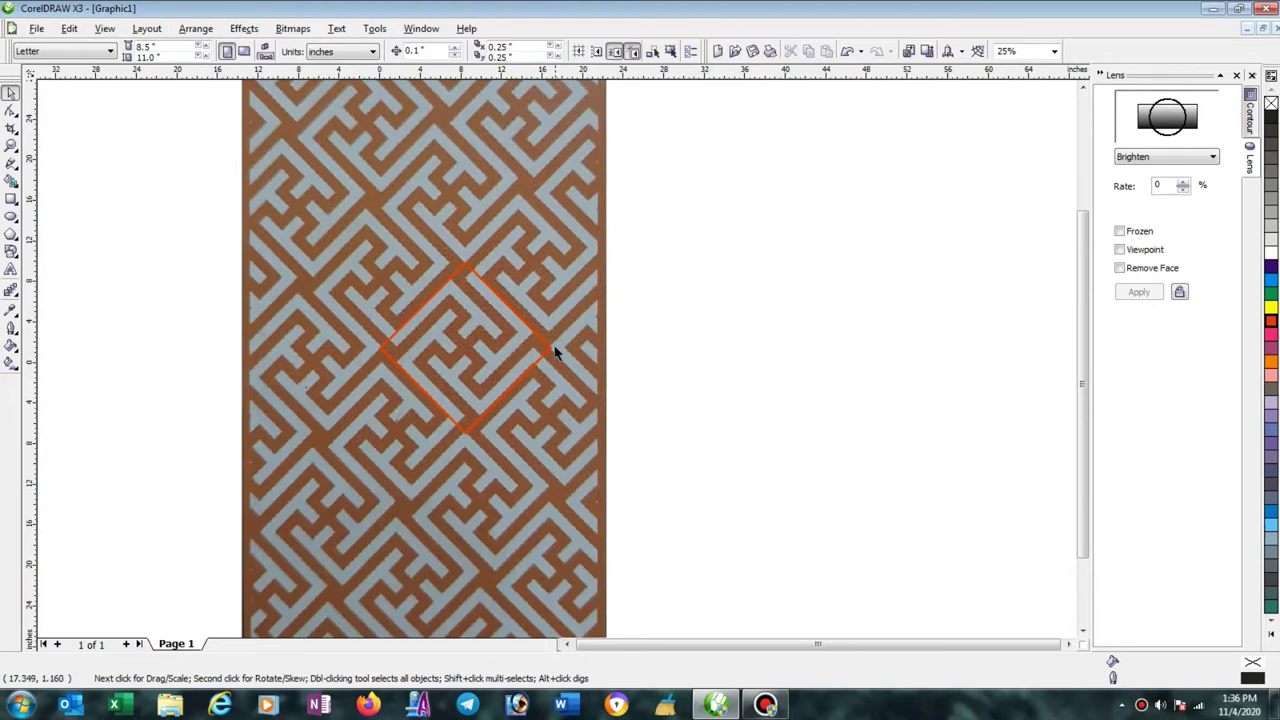
pyautogui.click(486, 345)
pyautogui.moveTo(483, 341); pyautogui.dragTo(869, 366)
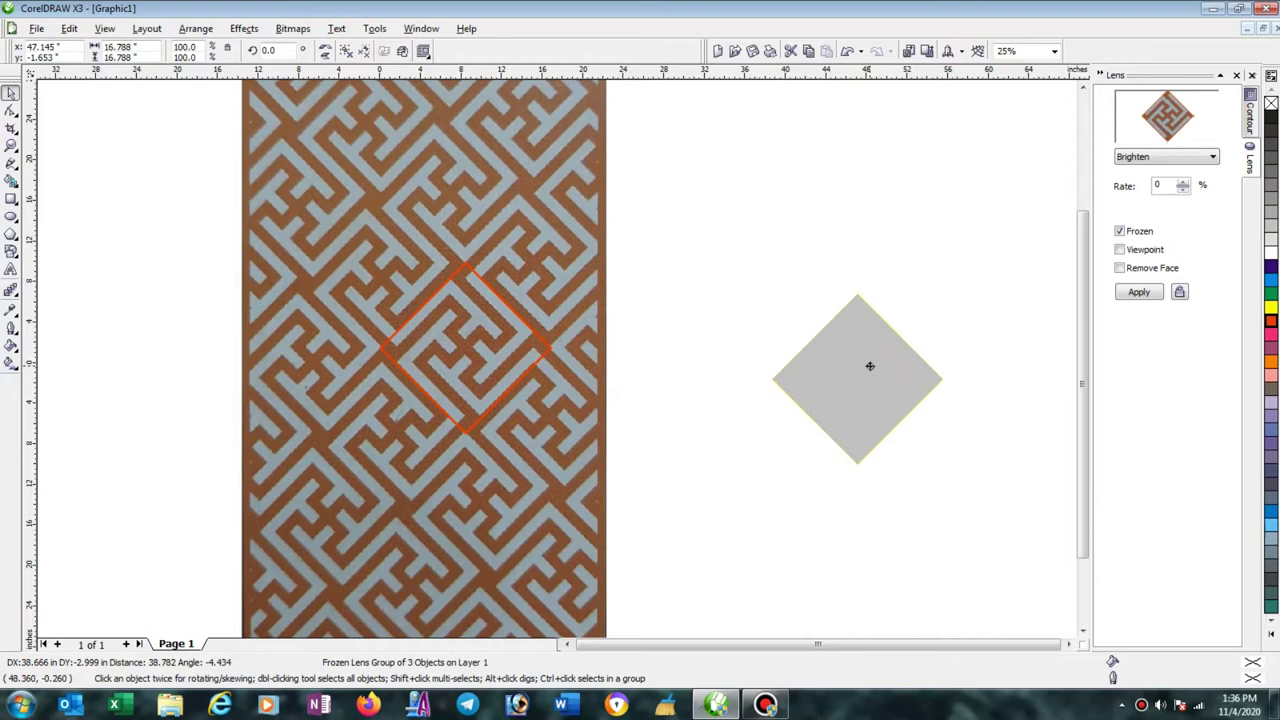
pyautogui.moveTo(869, 366); pyautogui.dragTo(869, 366)
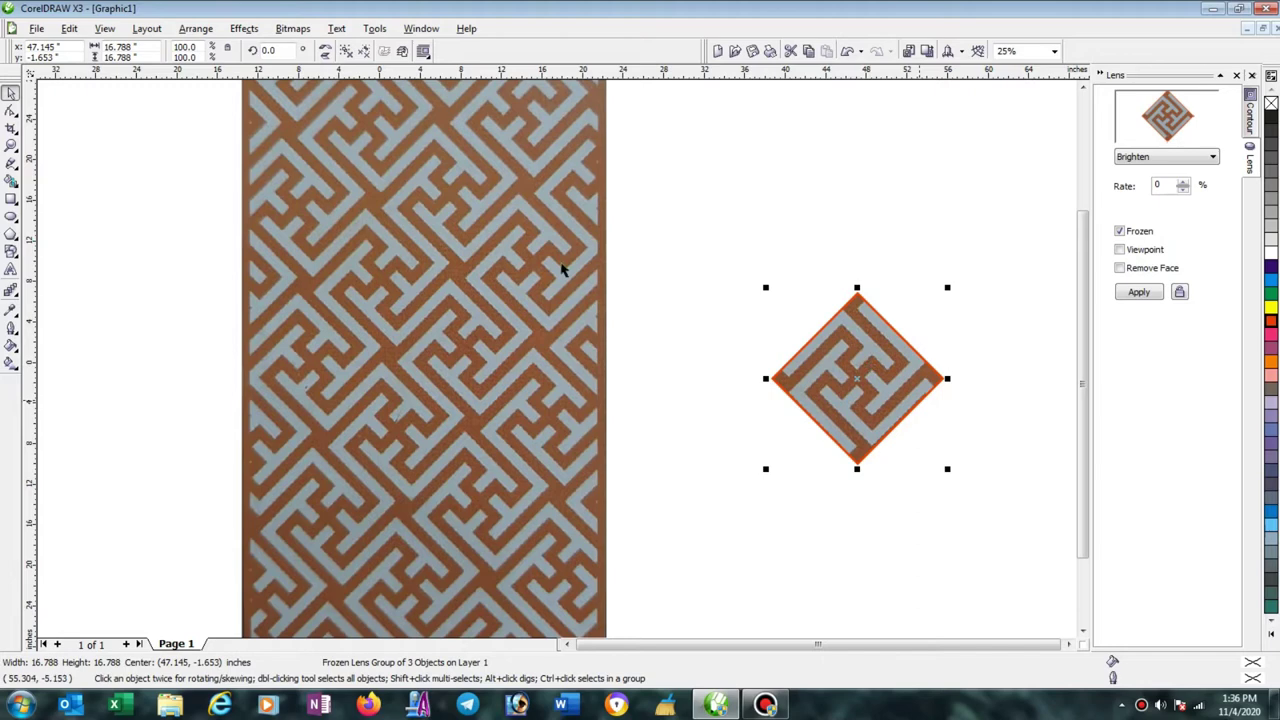
# Rotate the extracted motif 45° so its edges lie horizontal and vertical.
pyautogui.click(278, 52)
pyautogui.write('45')
pyautogui.press('Return')
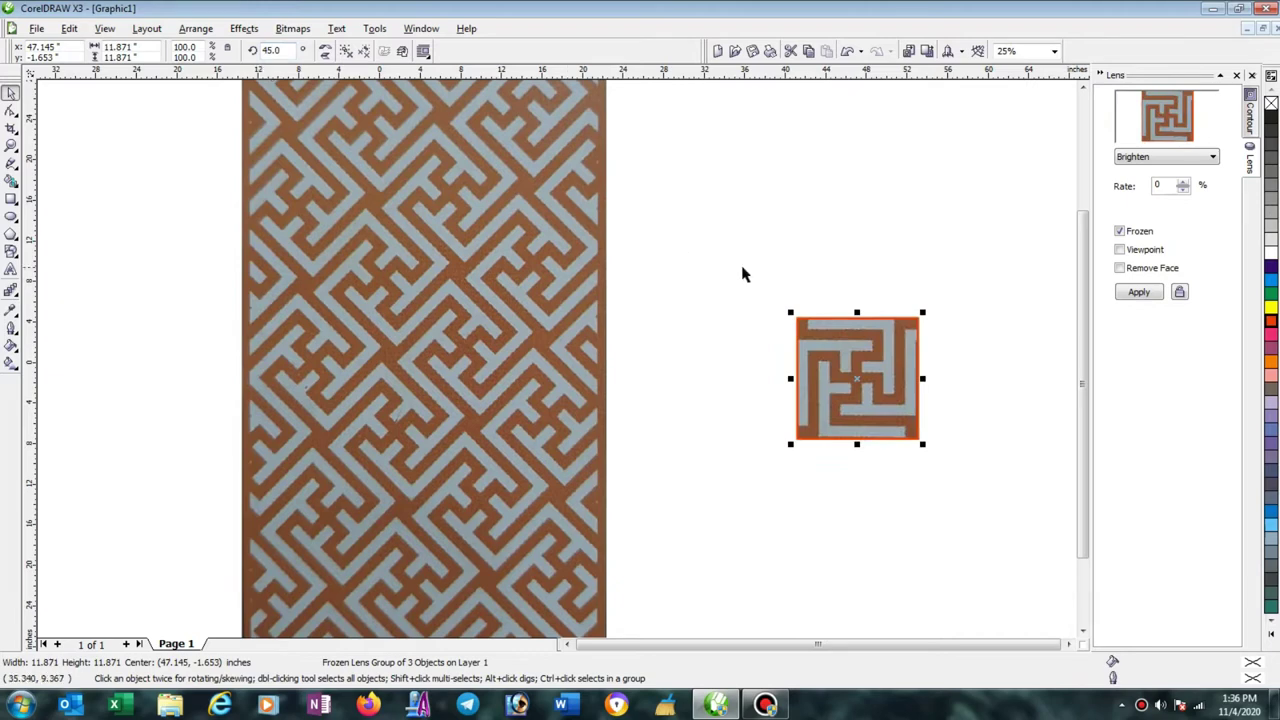
# Trace the motif's lower-left vertical grey bar with a rectangle about 1.07 in wide and 7.5 in high.
pyautogui.click(800, 215)
pyautogui.scroll(2, 557, 363)
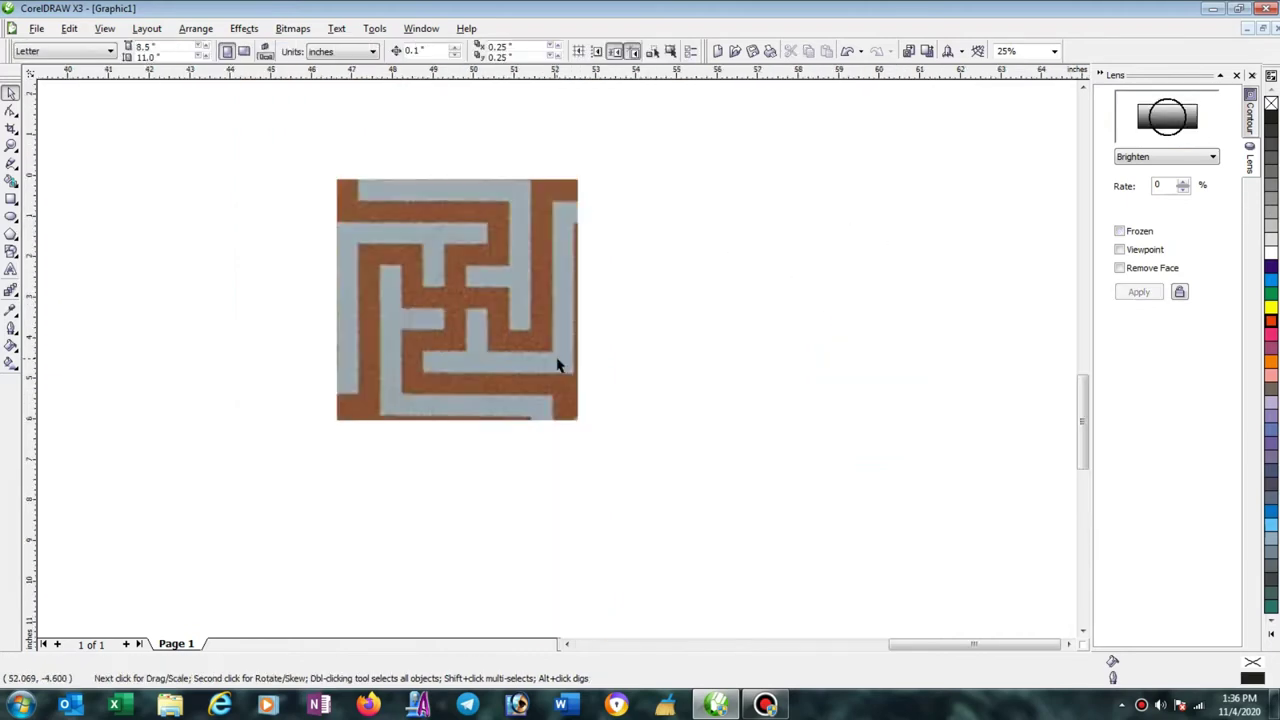
pyautogui.scroll(-1, 560, 360)
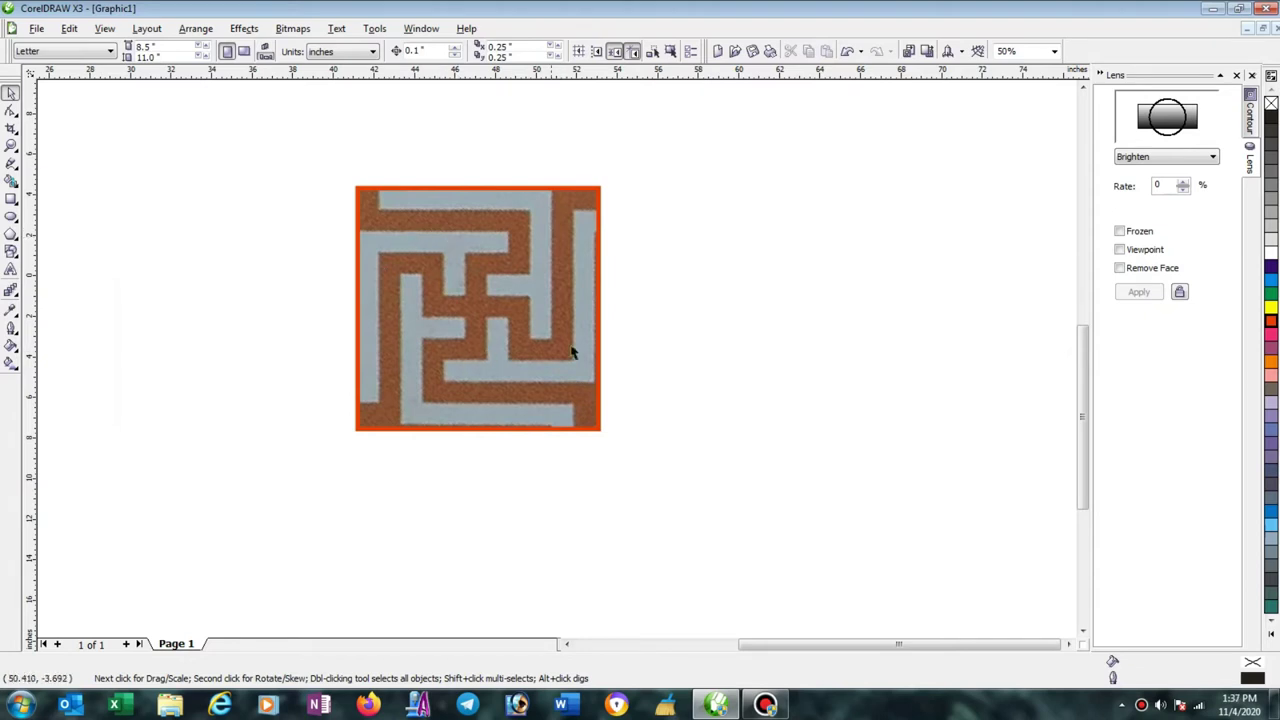
pyautogui.click(1082, 88)
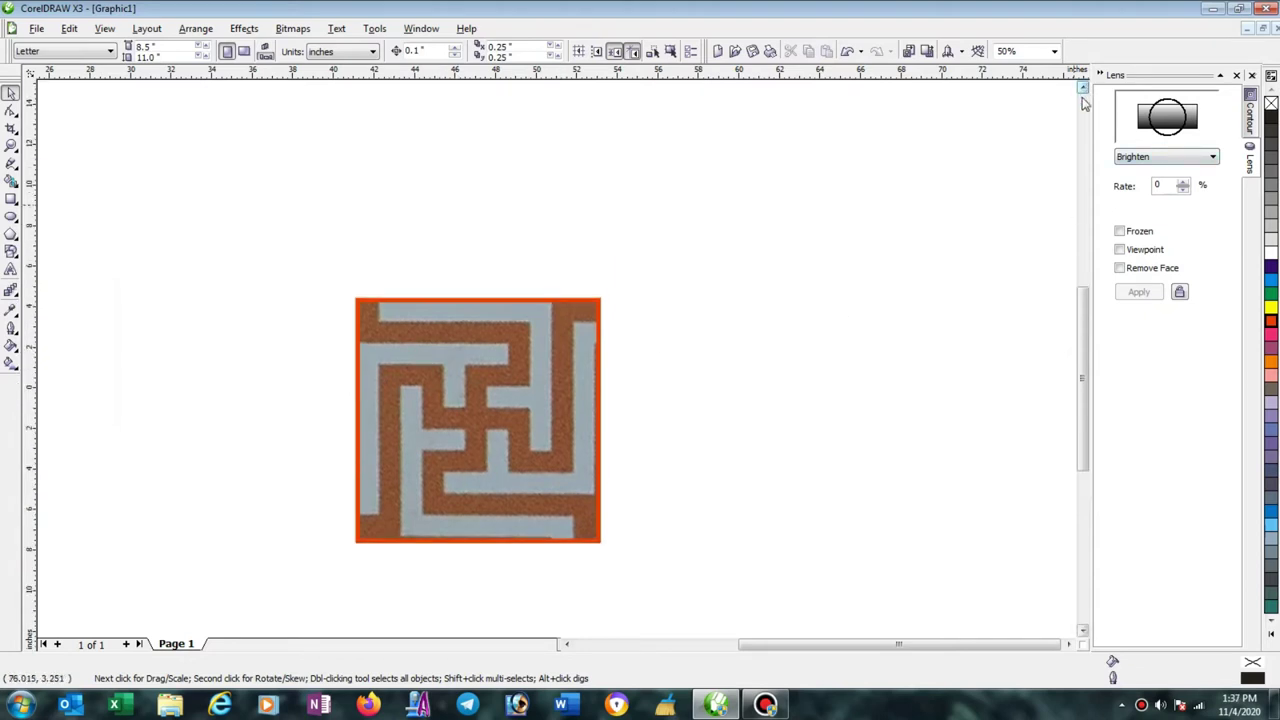
pyautogui.scroll(1, 569, 380)
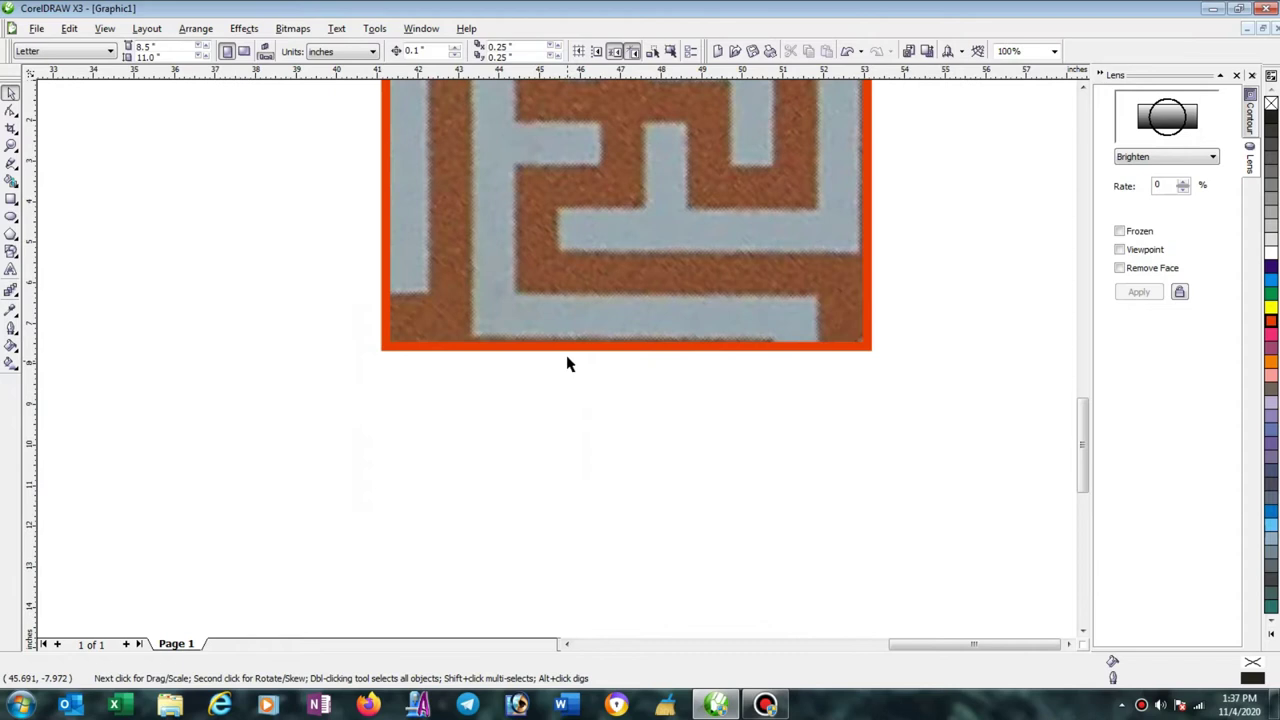
pyautogui.scroll(-1, 575, 340)
pyautogui.moveTo(1081, 412); pyautogui.dragTo(1088, 396)
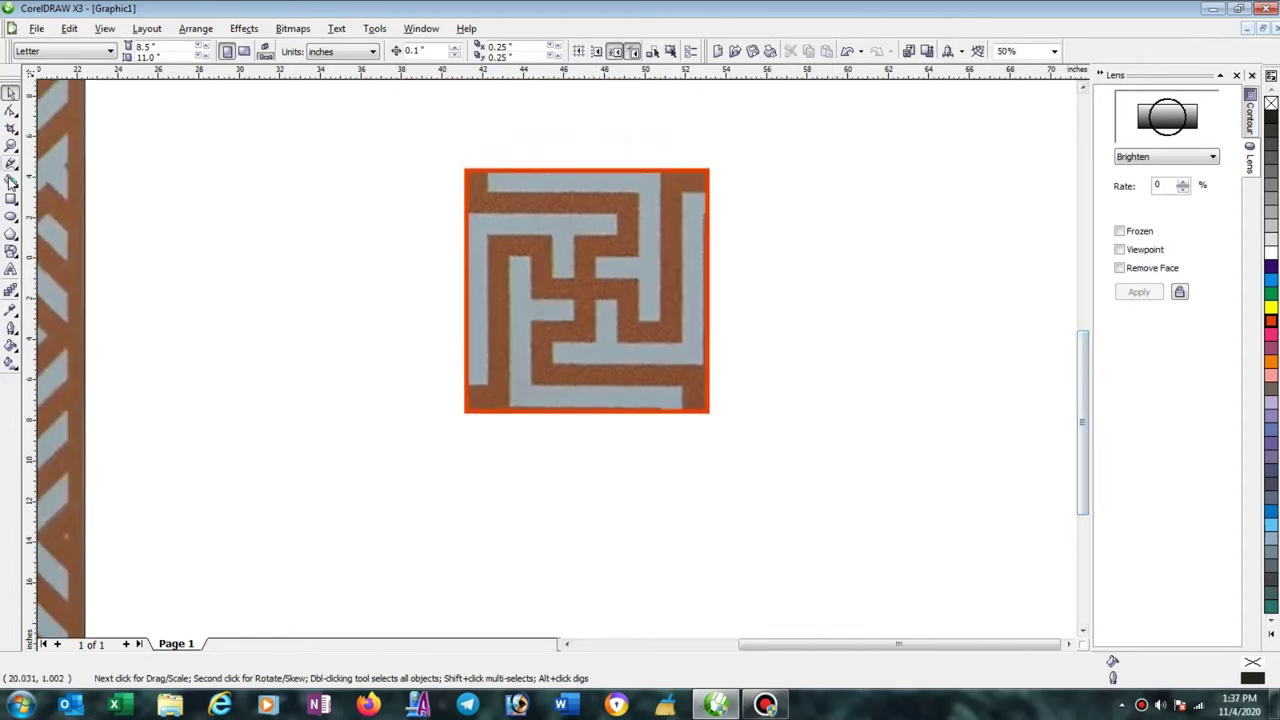
pyautogui.click(12, 199)
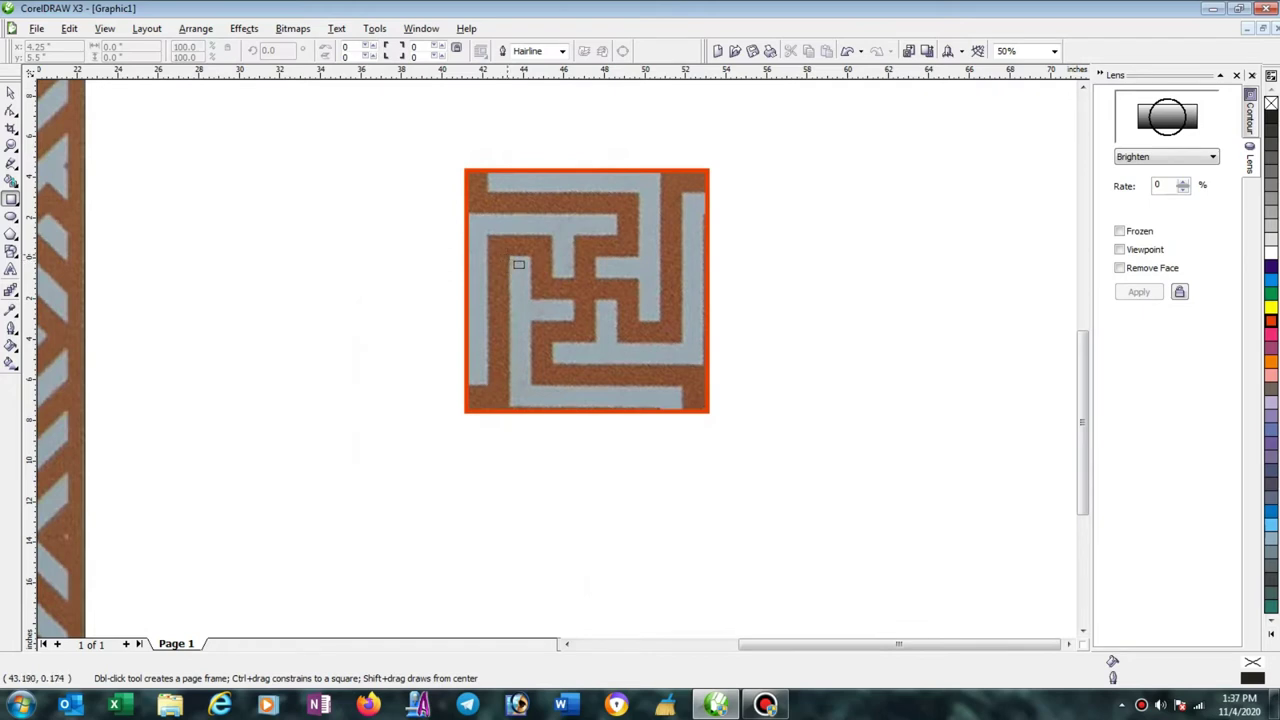
pyautogui.moveTo(518, 264); pyautogui.dragTo(539, 413)
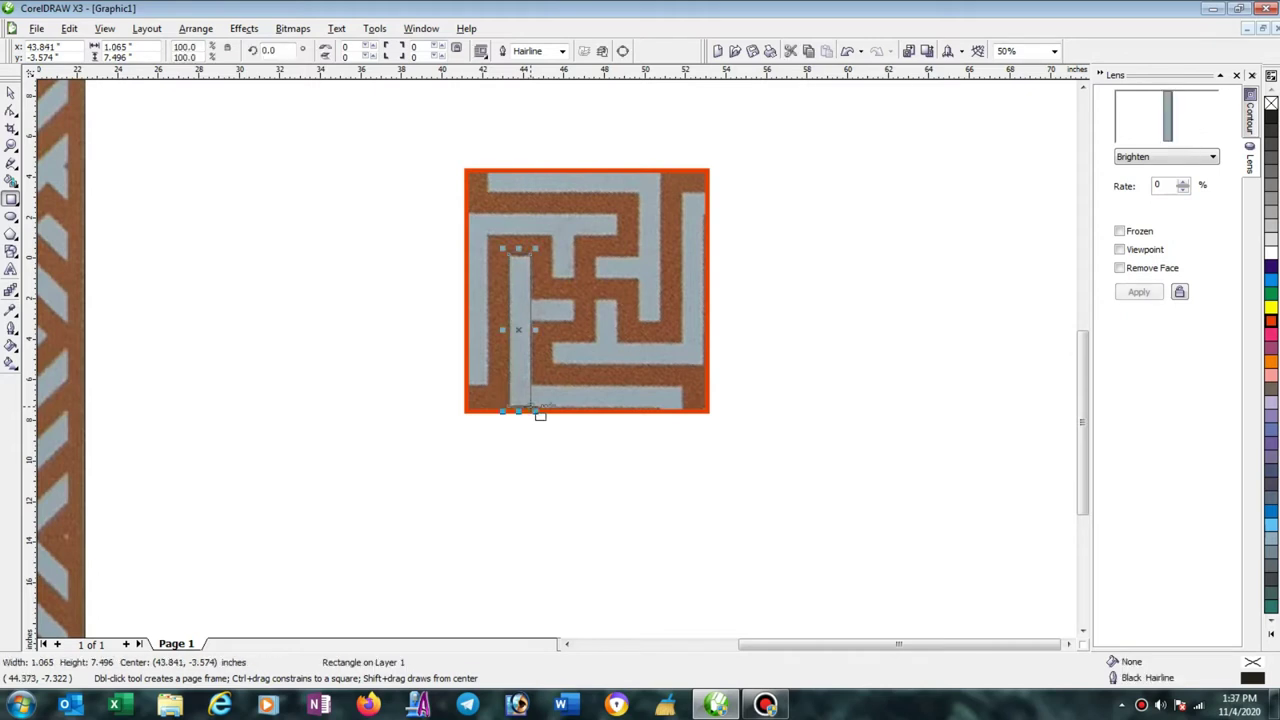
# Place a copy of the traced vertical bar in the empty area beside the motif and rotate it 90°.
pyautogui.click(8, 92)
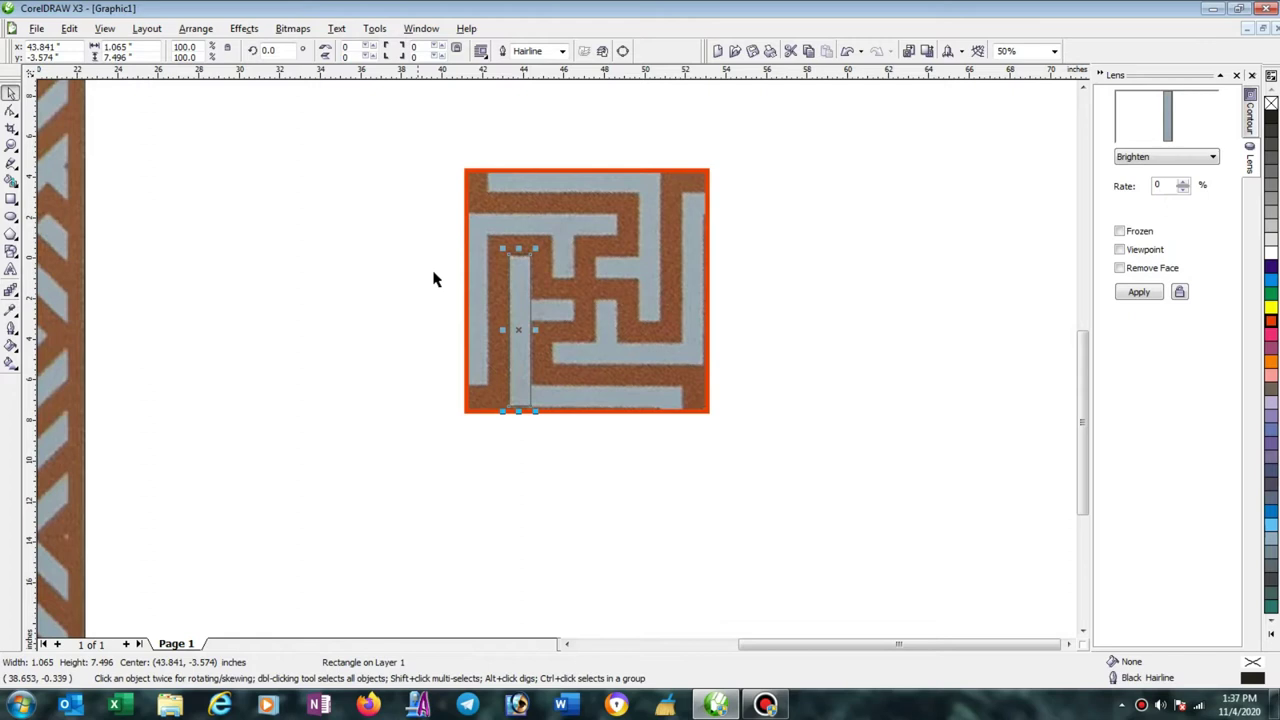
pyautogui.moveTo(511, 330); pyautogui.dragTo(797, 368)
pyautogui.moveTo(292, 52); pyautogui.dragTo(262, 51)
pyautogui.write('90')
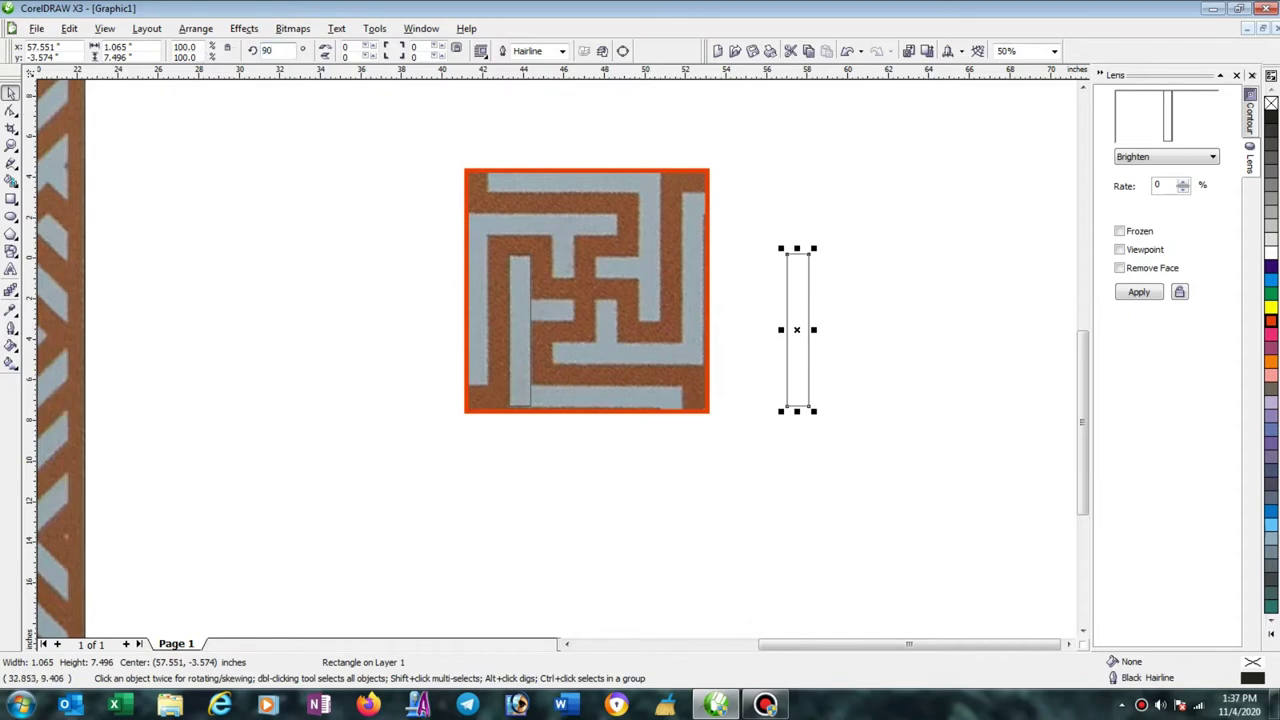
pyautogui.press('Return')
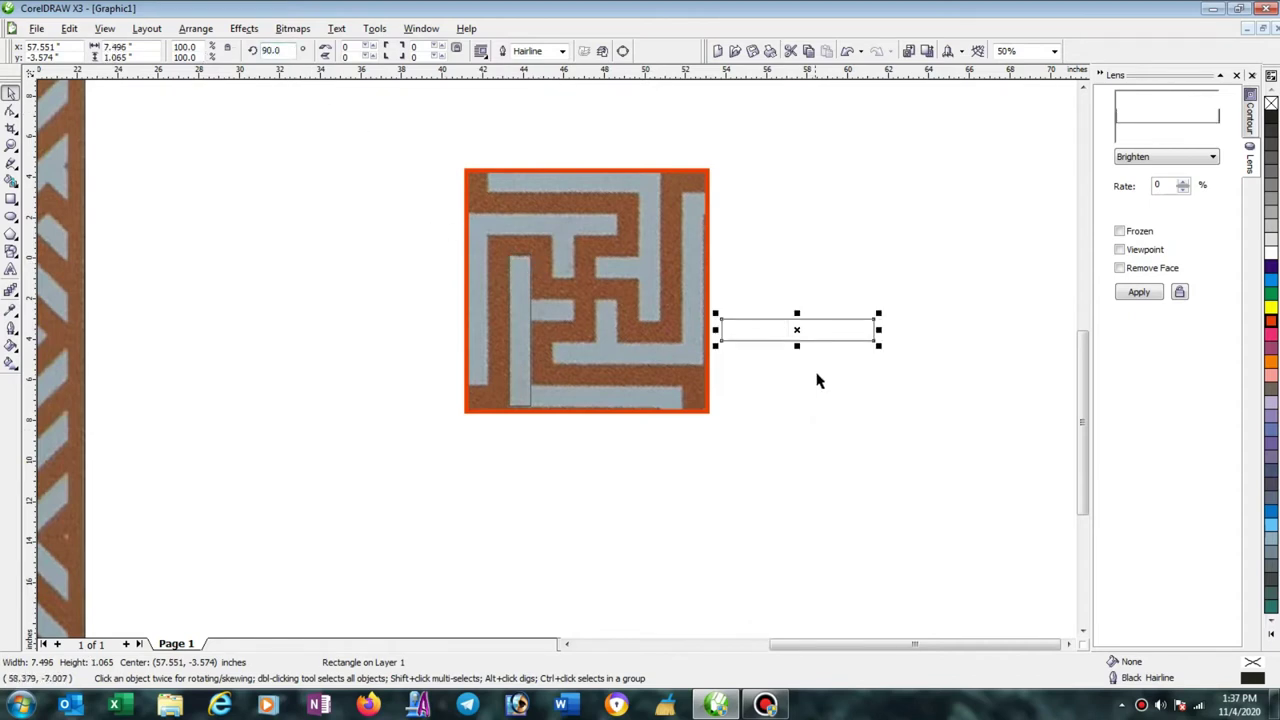
# Place a copy of the horizontal rectangle over the motif's bottom grey bar, next to the traced vertical bar.
pyautogui.moveTo(797, 329); pyautogui.dragTo(606, 397)
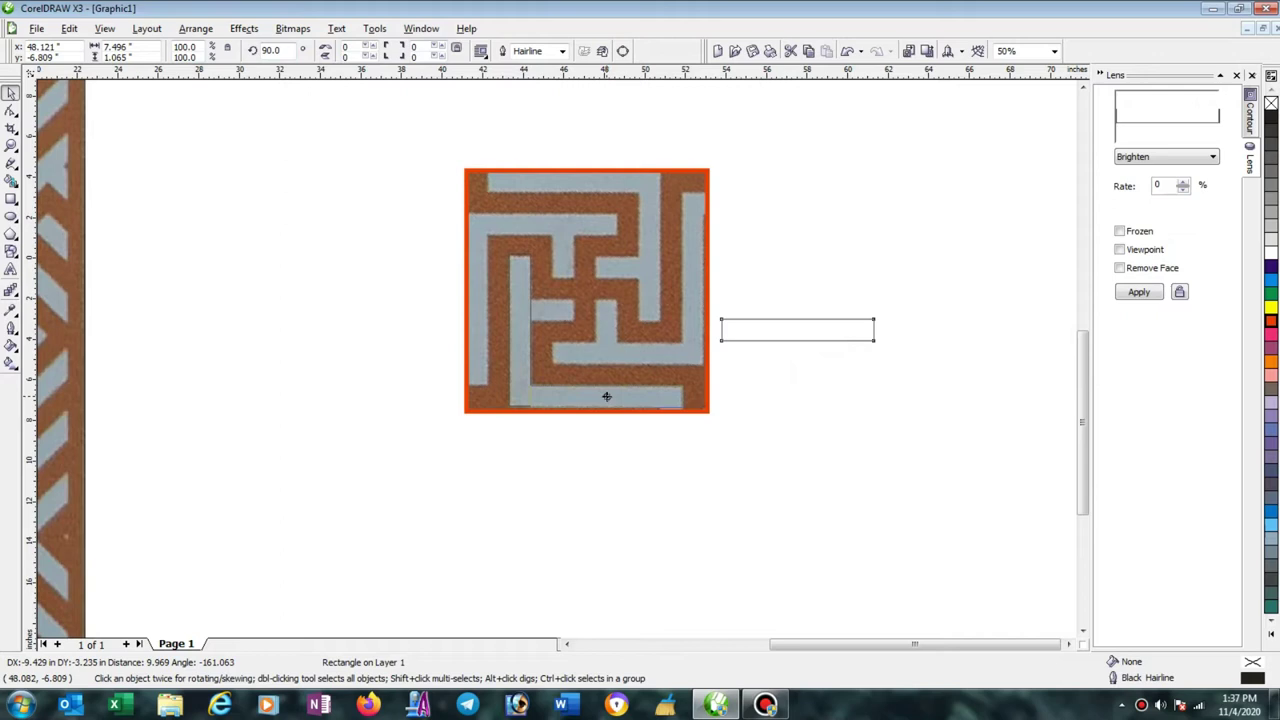
pyautogui.moveTo(606, 397); pyautogui.dragTo(566, 394)
pyautogui.scroll(1, 566, 419)
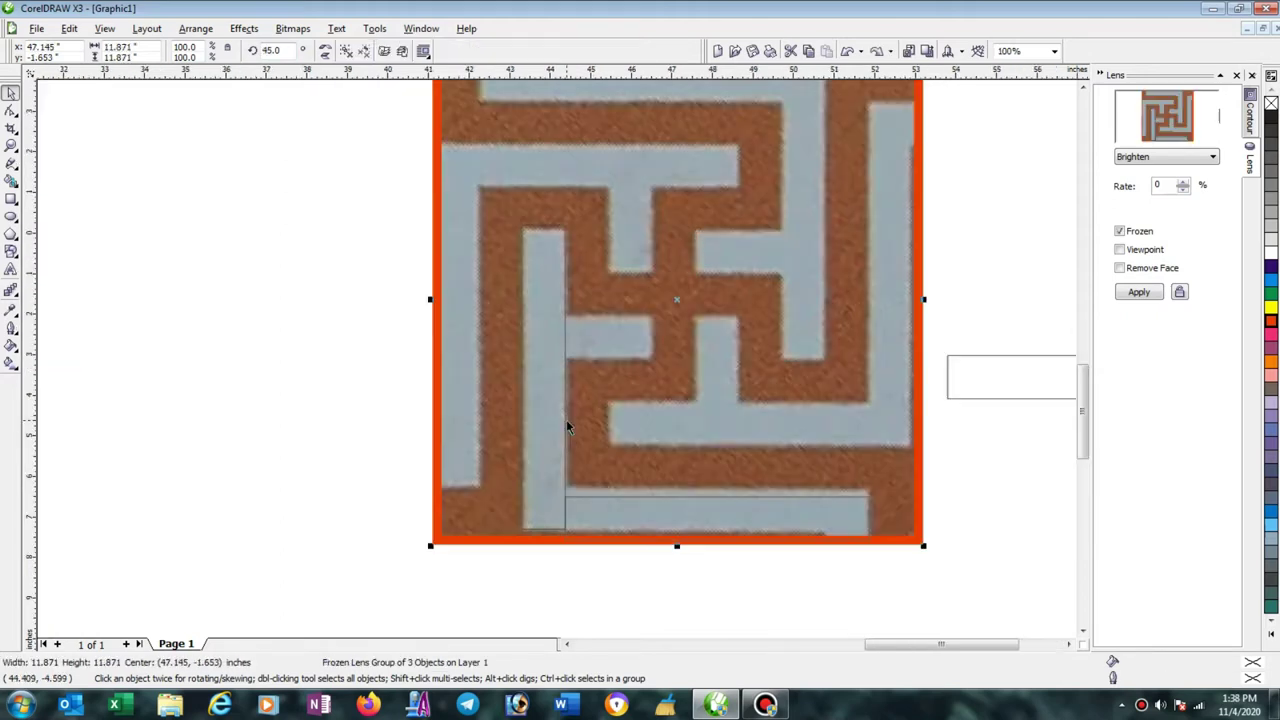
# Align the bottom rectangle's left and bottom edges with the traced vertical bar and stretch it to about 8.54 in wide.
pyautogui.click(563, 424)
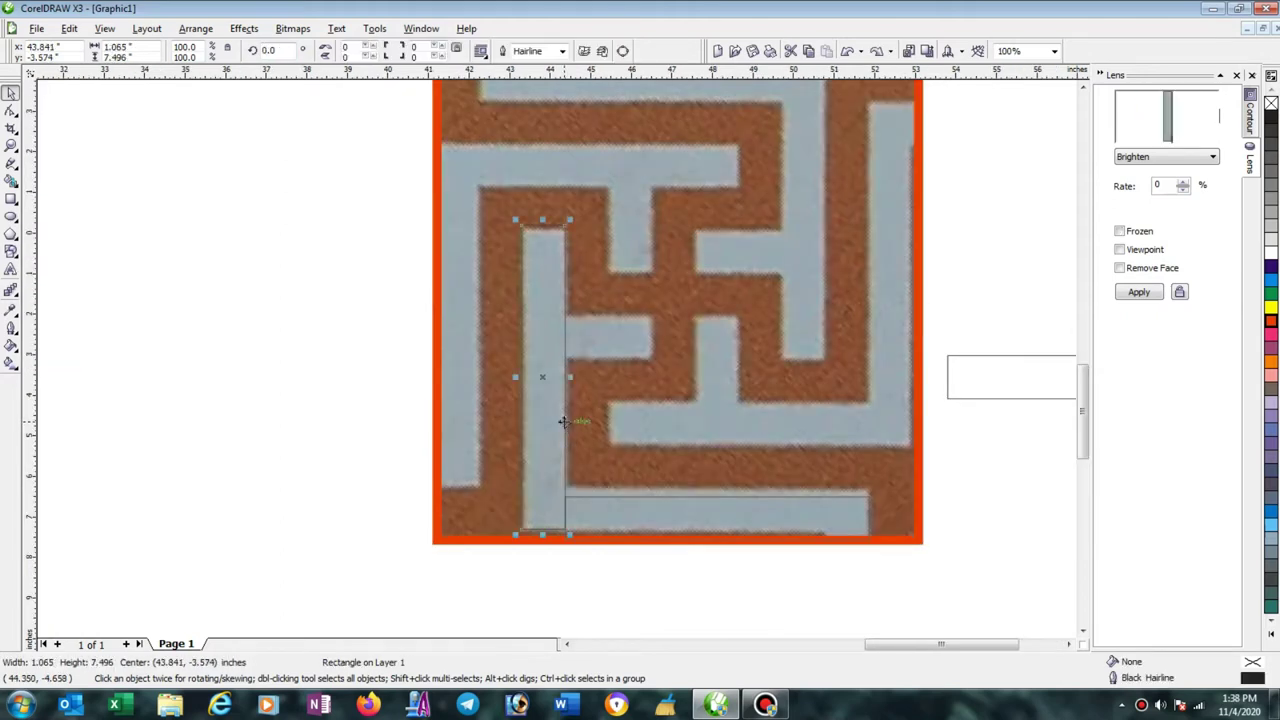
pyautogui.click(607, 494)
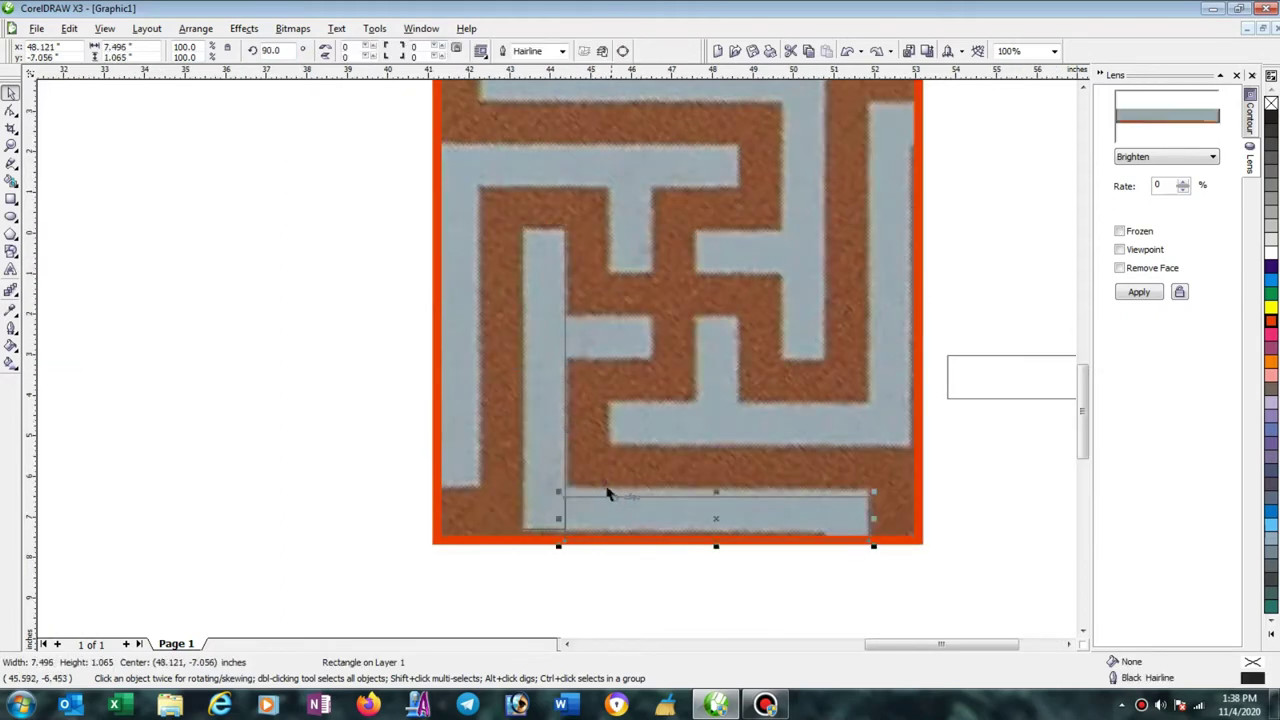
pyautogui.keyDown('shift'); pyautogui.click(565, 445); pyautogui.keyUp('shift')
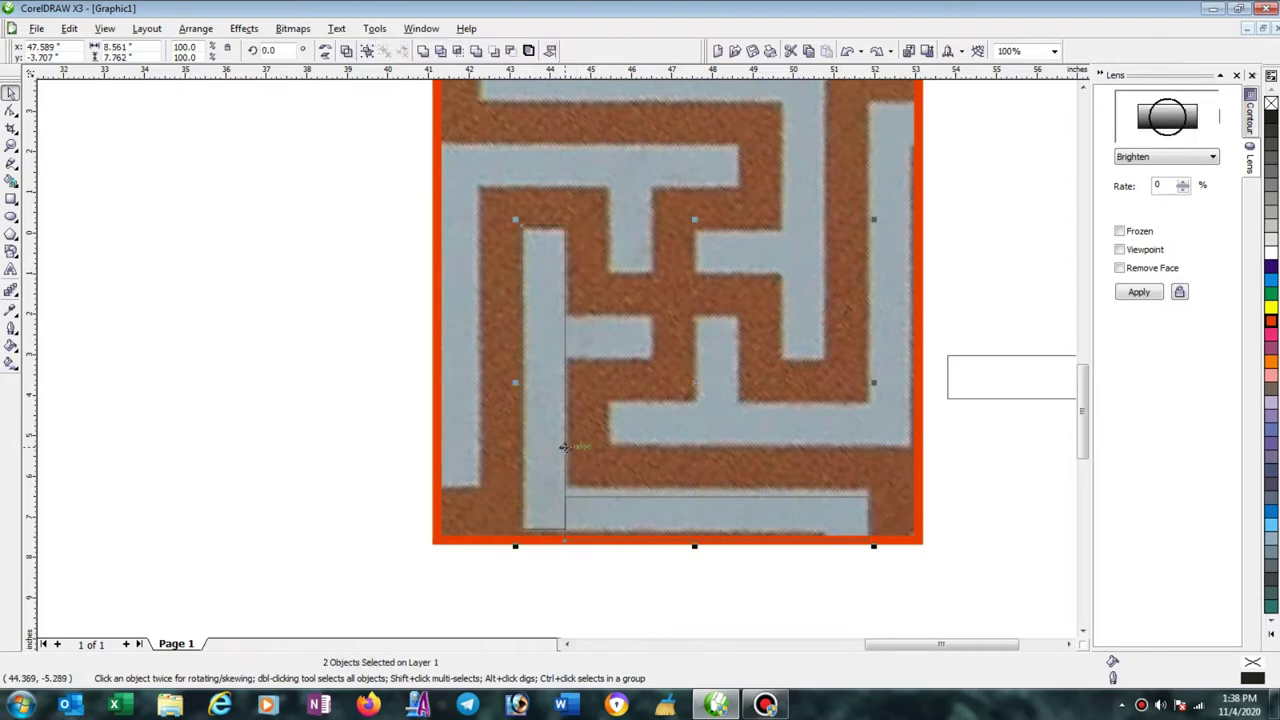
pyautogui.press('b')
pyautogui.press('l')
pyautogui.press('Escape')
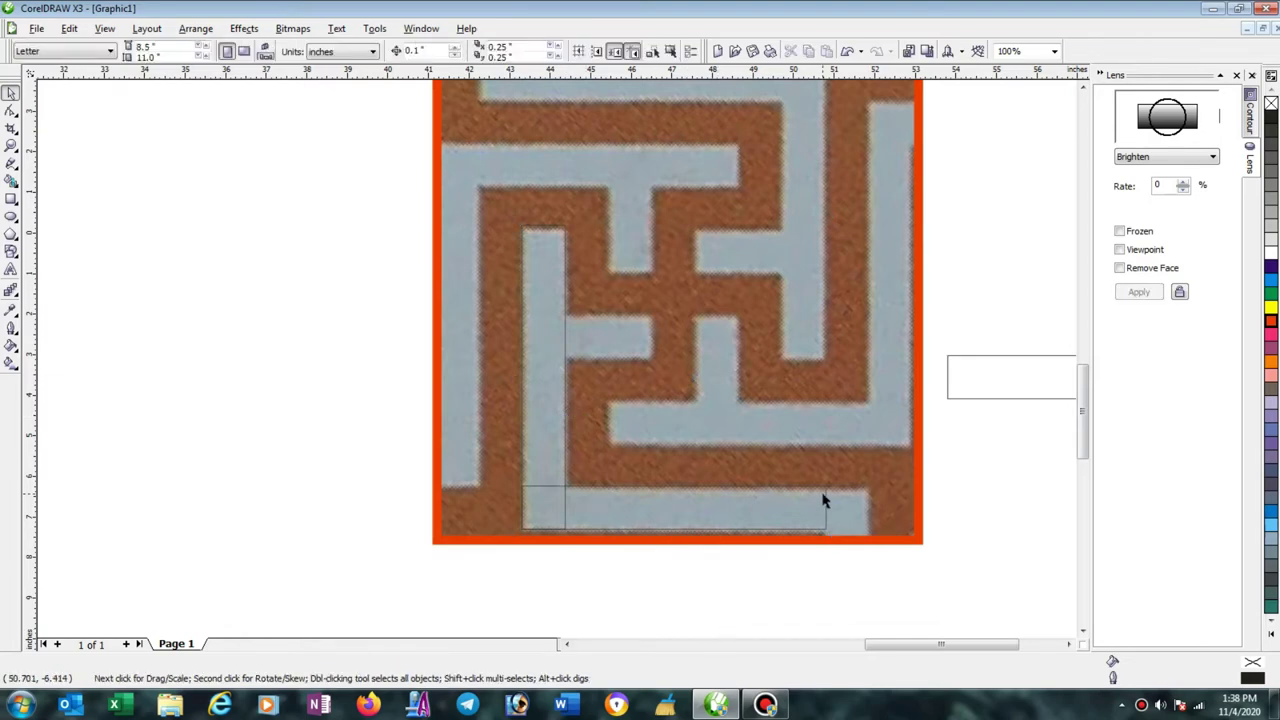
pyautogui.click(825, 513)
pyautogui.moveTo(826, 509); pyautogui.dragTo(870, 507)
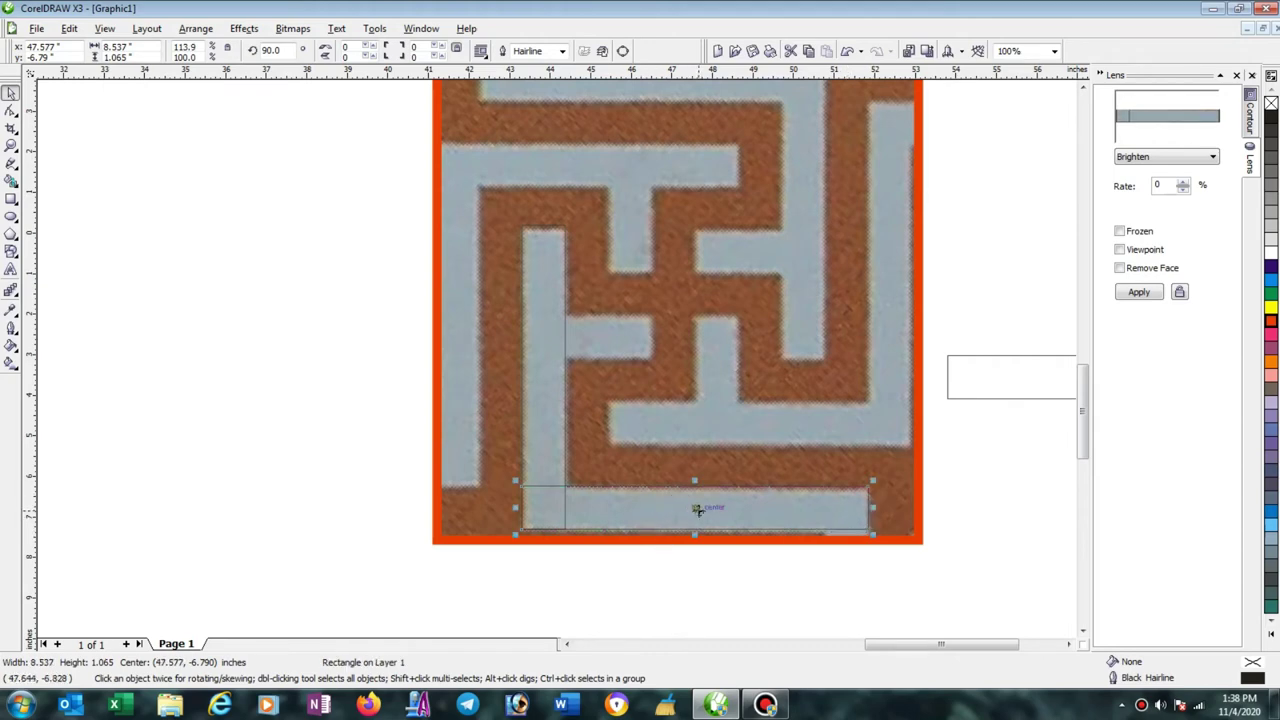
# Copy the bottom rectangle up onto the short grey arm of the vertical bar and shorten it to the arm's end.
pyautogui.moveTo(695, 510); pyautogui.dragTo(680, 338)
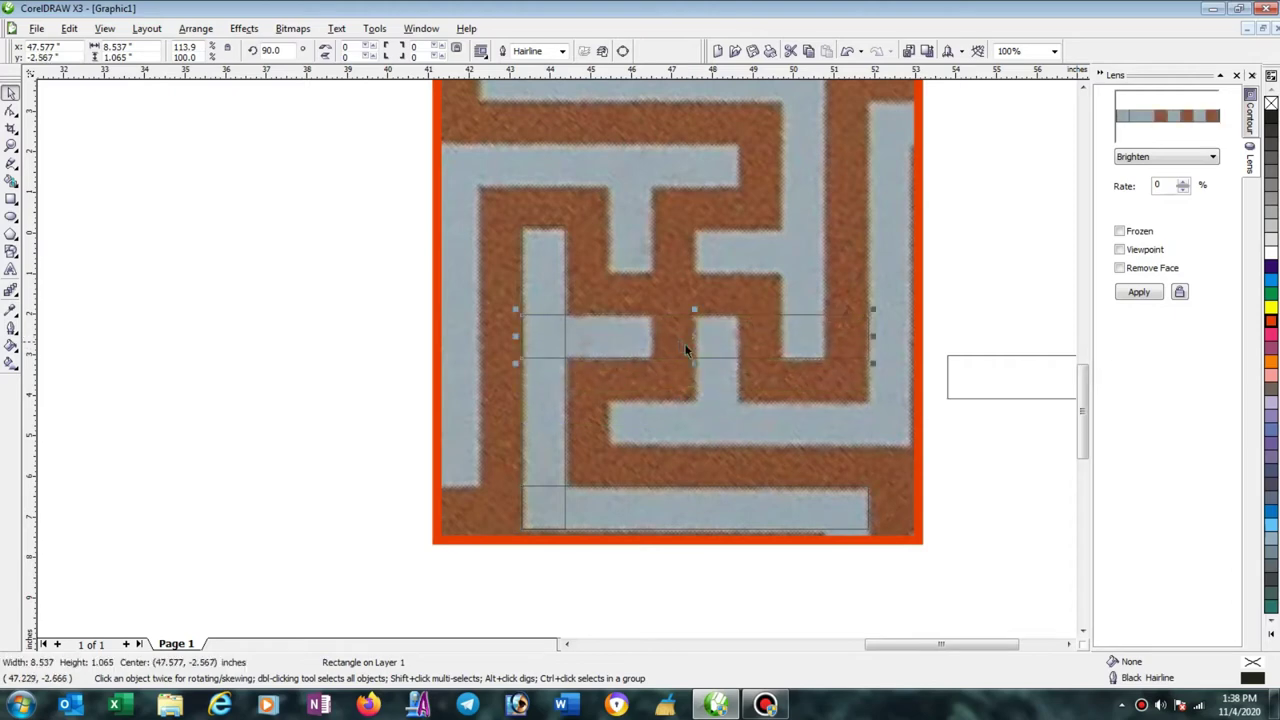
pyautogui.moveTo(873, 336); pyautogui.dragTo(660, 335)
pyautogui.moveTo(659, 334); pyautogui.dragTo(660, 336)
# Weld the three overlapping rectangles into a single shape.
pyautogui.moveTo(308, 185); pyautogui.dragTo(882, 572)
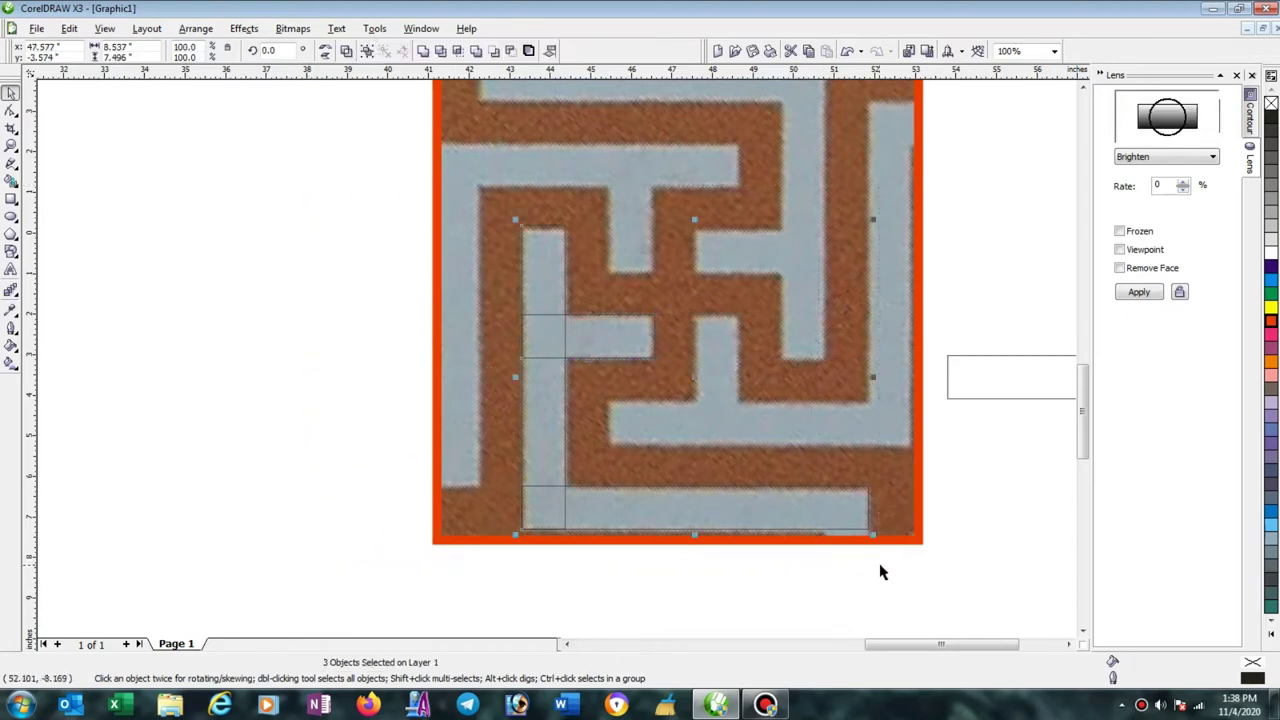
pyautogui.click(423, 50)
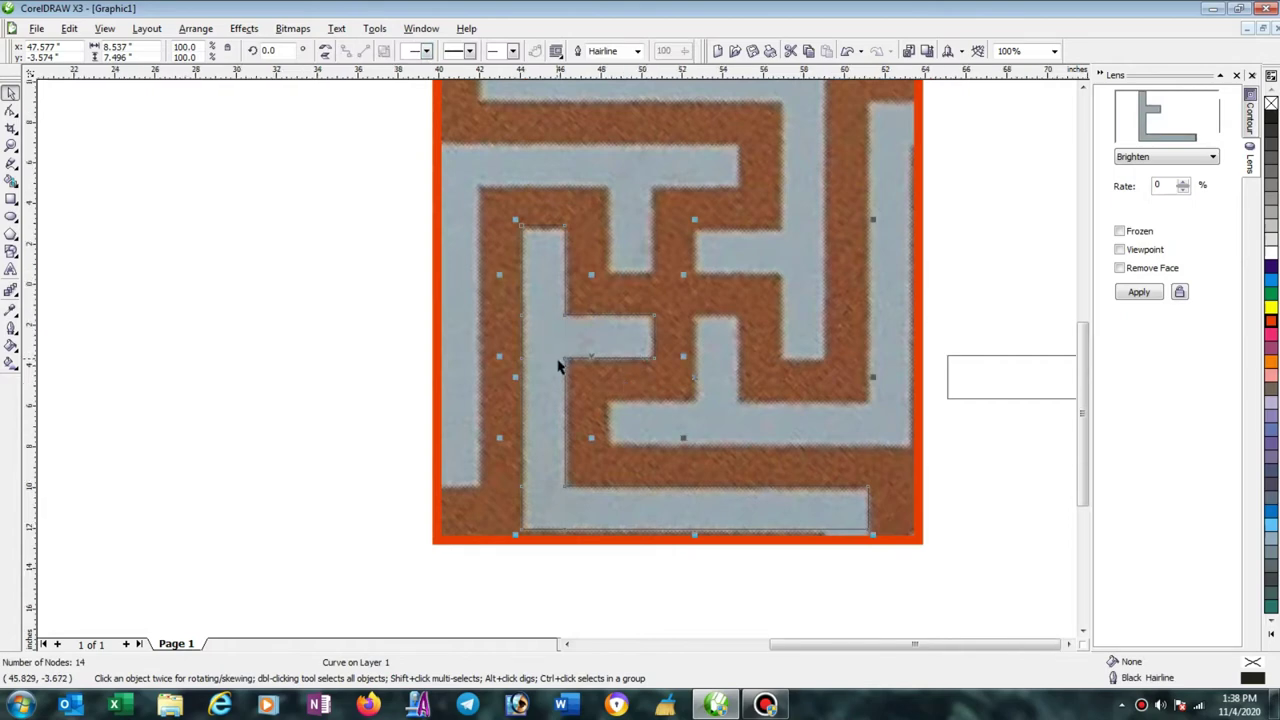
pyautogui.scroll(-1, 562, 376)
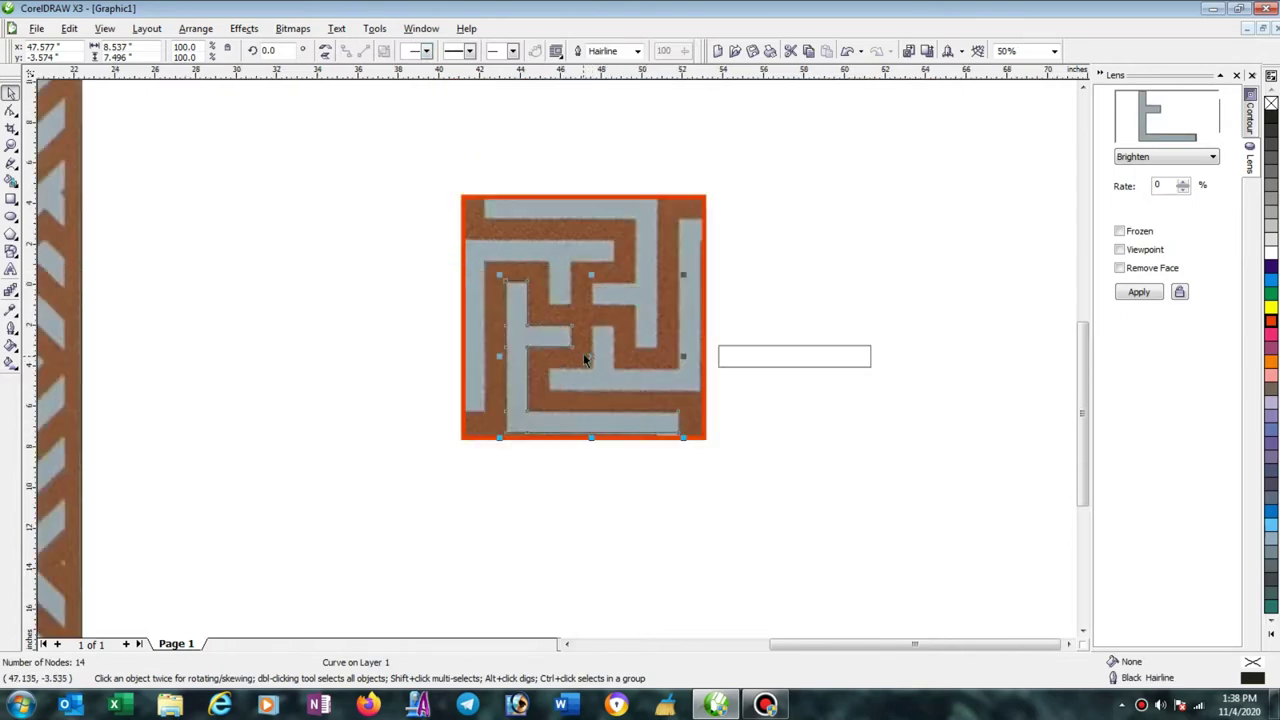
pyautogui.scroll(1, 565, 378)
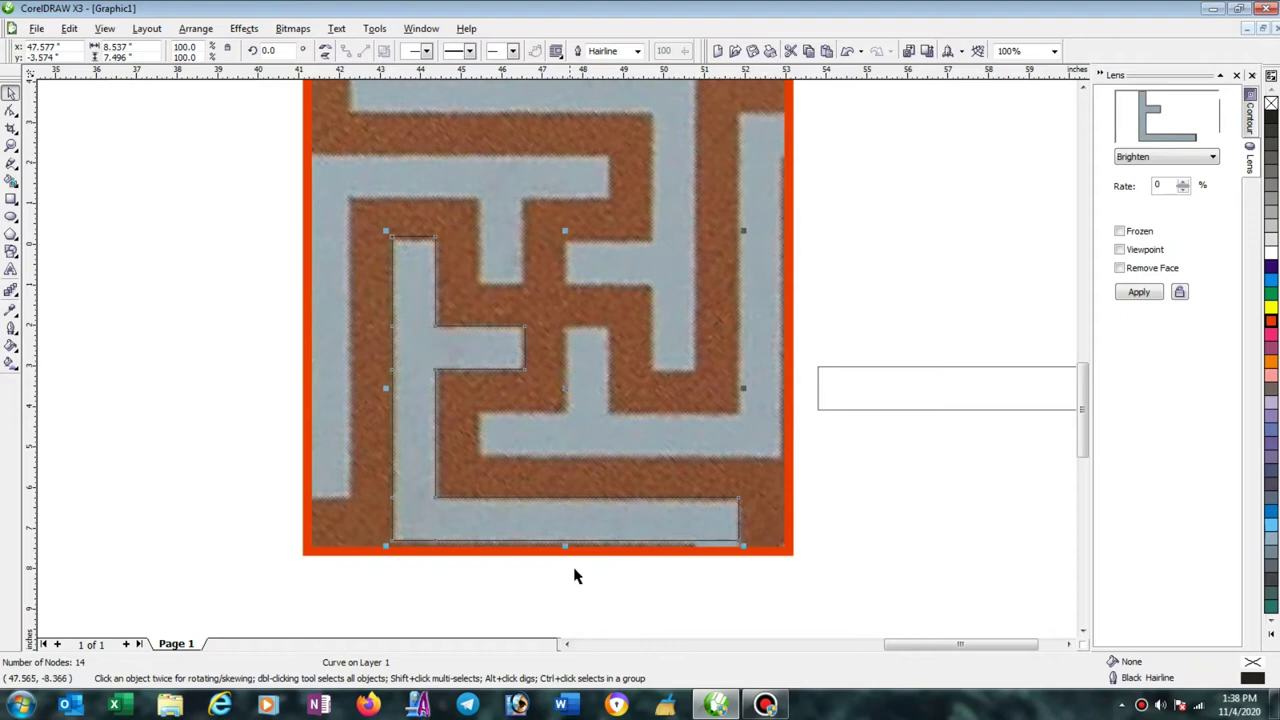
# Create a vertically mirrored copy of the welded shape directly above the original.
pyautogui.moveTo(565, 546); pyautogui.dragTo(536, 160)
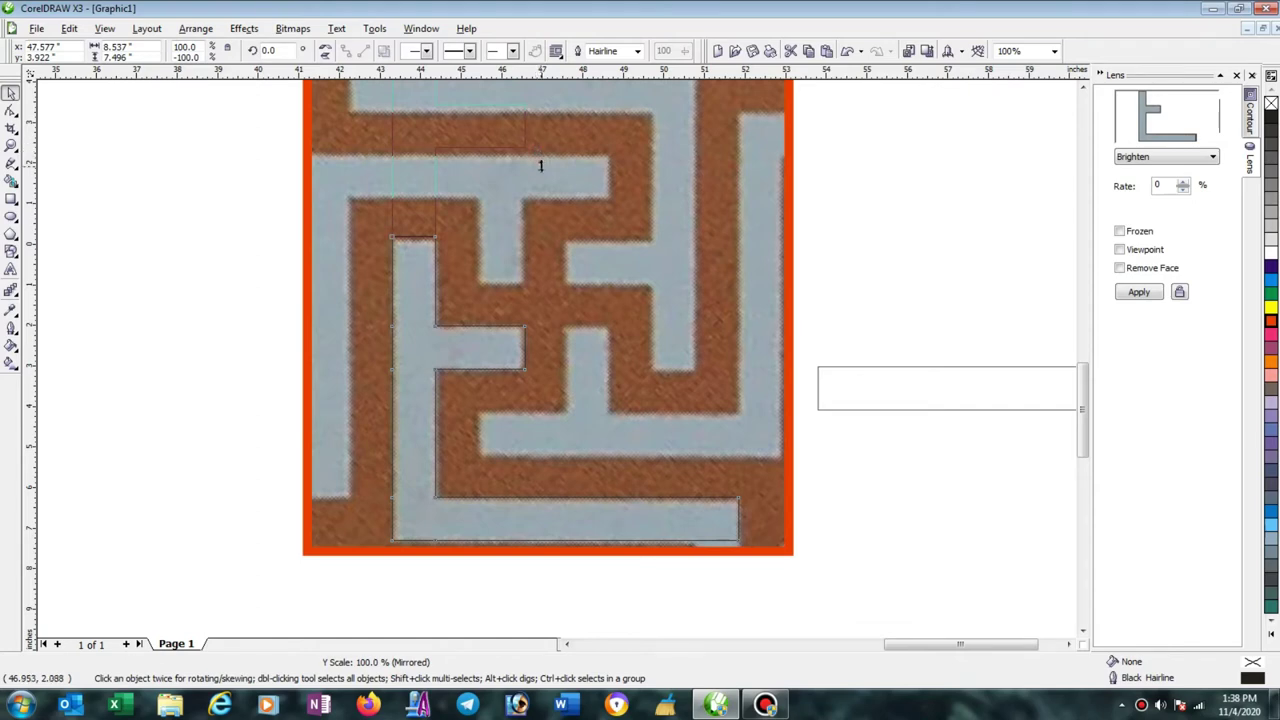
pyautogui.moveTo(541, 160); pyautogui.dragTo(563, 177)
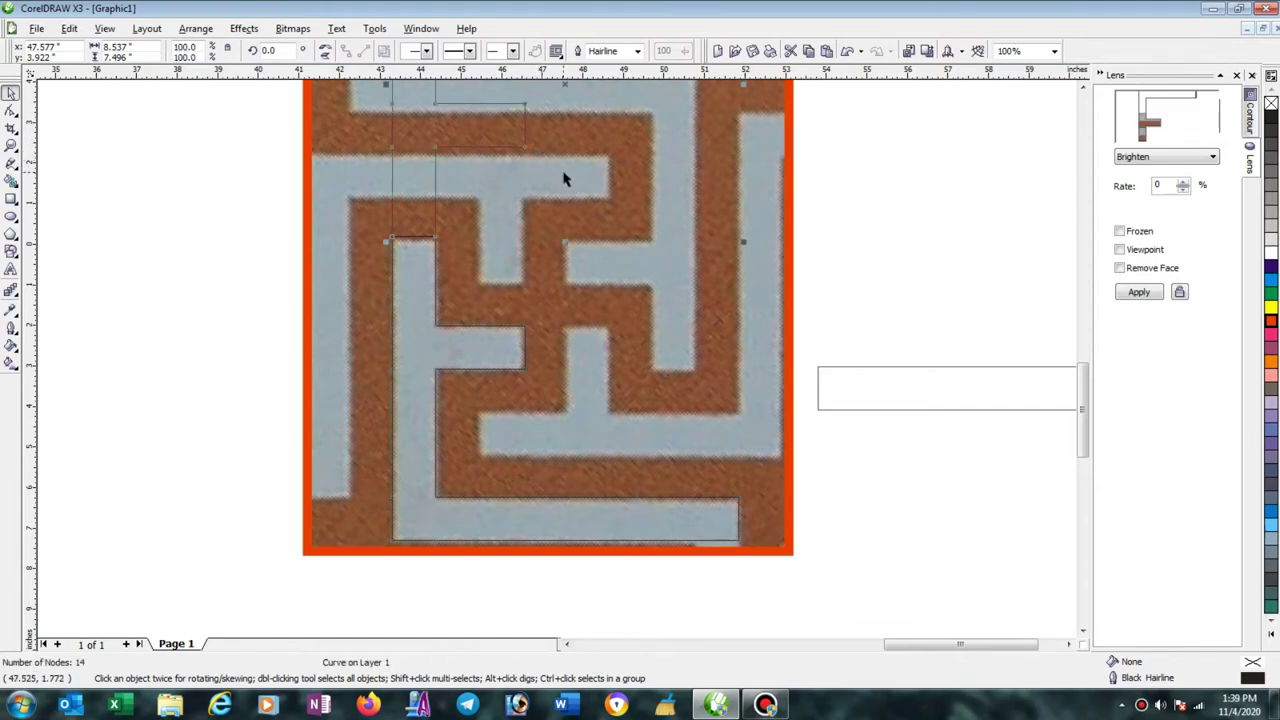
pyautogui.scroll(-3, 565, 360)
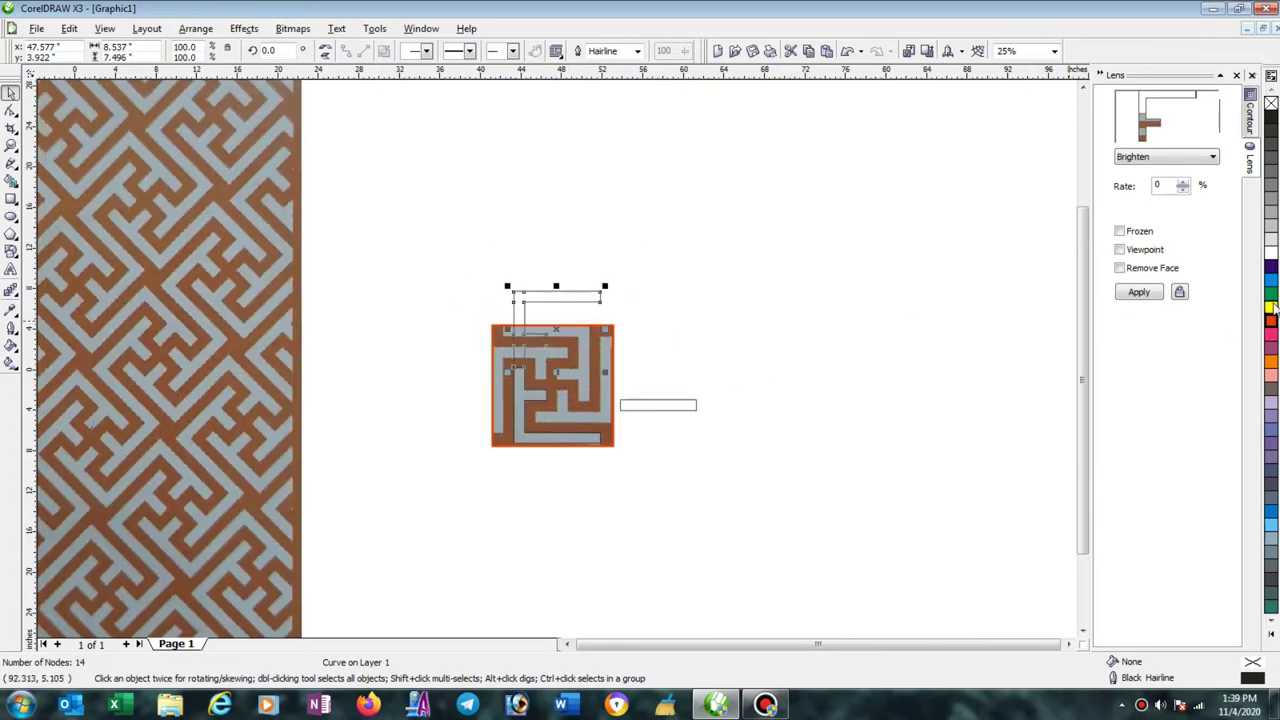
# Fill the welded shape and its mirrored copy with yellow.
pyautogui.click(1271, 292)
pyautogui.moveTo(458, 236); pyautogui.dragTo(622, 489)
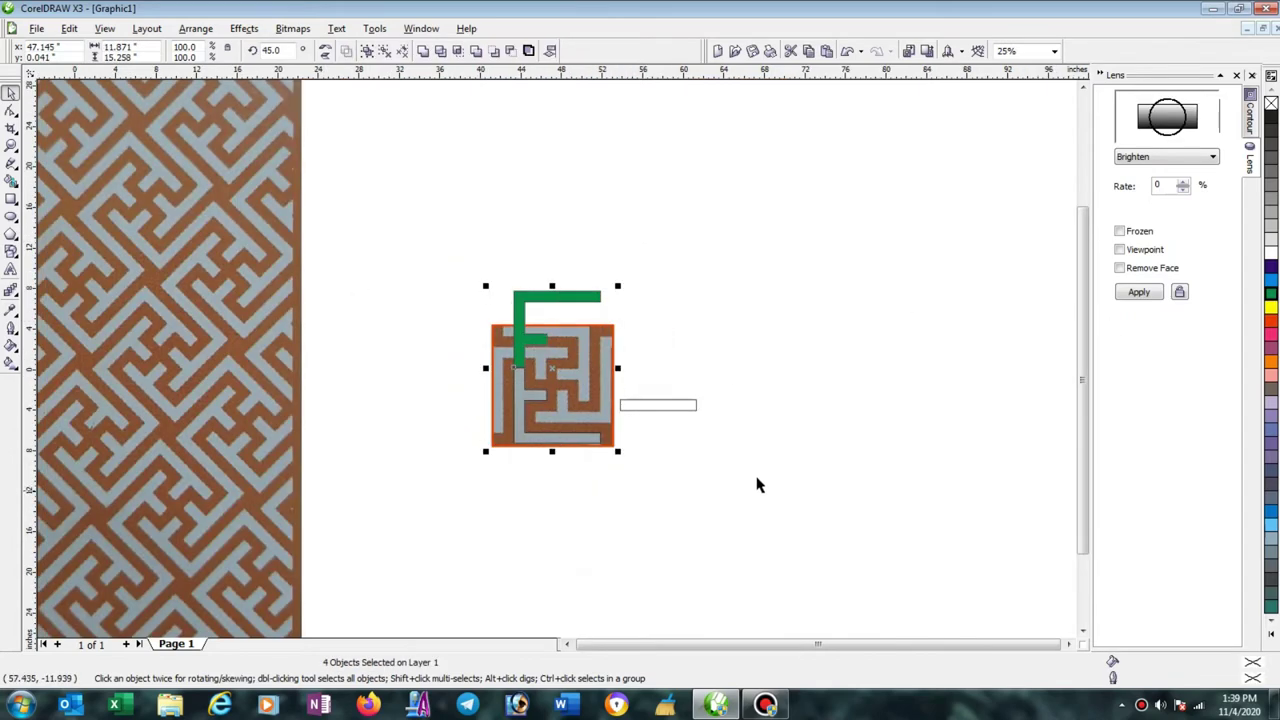
pyautogui.click(1271, 307)
pyautogui.click(451, 366)
pyautogui.scroll(2, 557, 366)
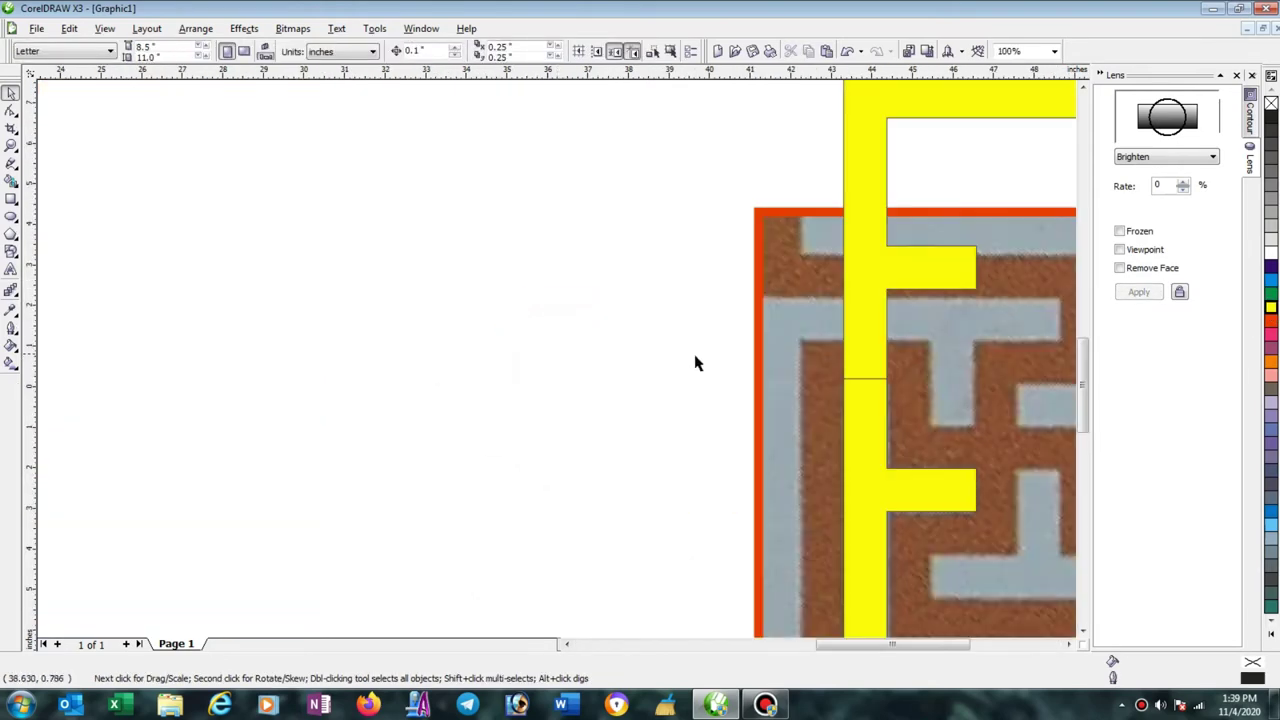
pyautogui.scroll(-1, 554, 366)
# Mirror the upper yellow shape horizontally and move it straight down to the height of the motif's top grey bar.
pyautogui.click(614, 326)
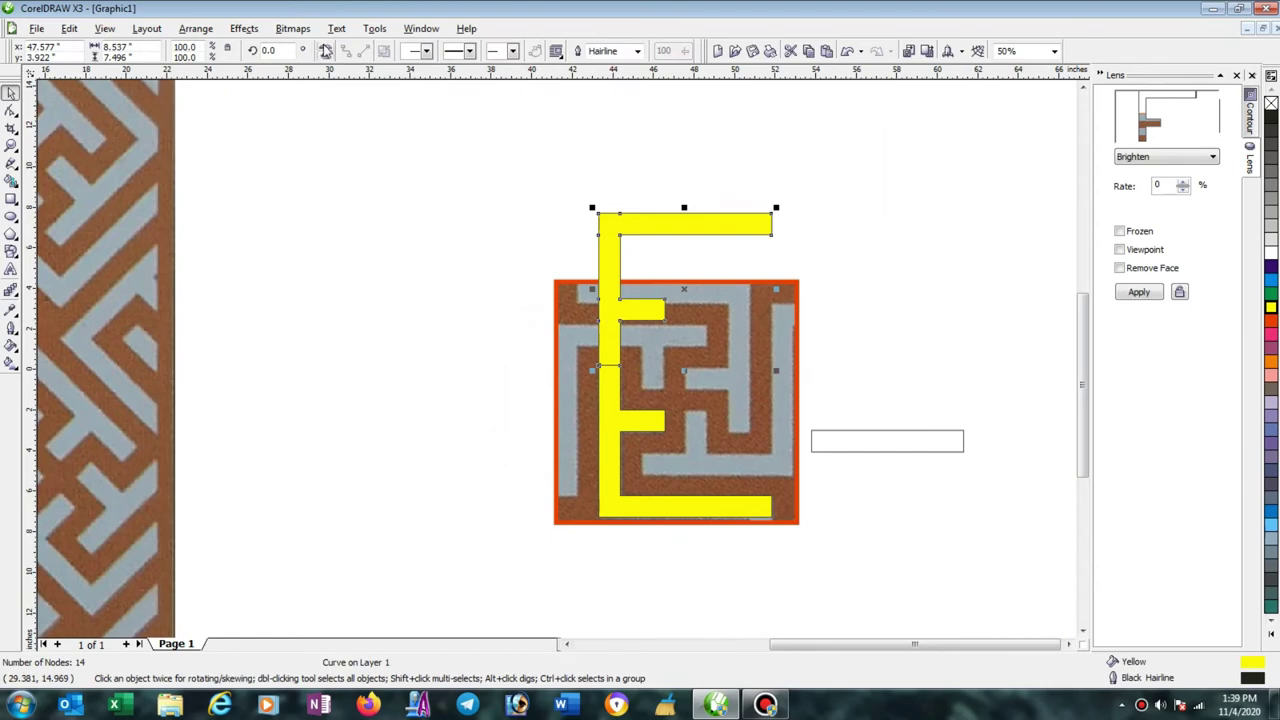
pyautogui.click(325, 51)
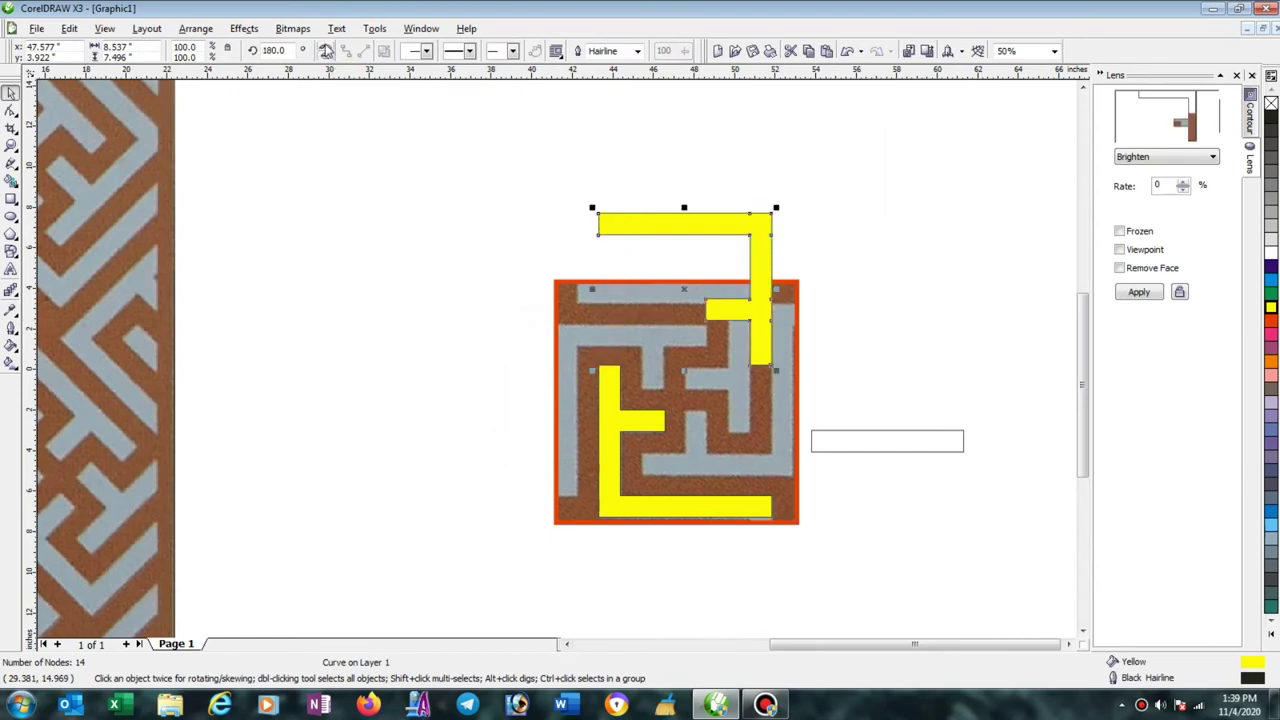
pyautogui.moveTo(726, 300); pyautogui.dragTo(697, 370)
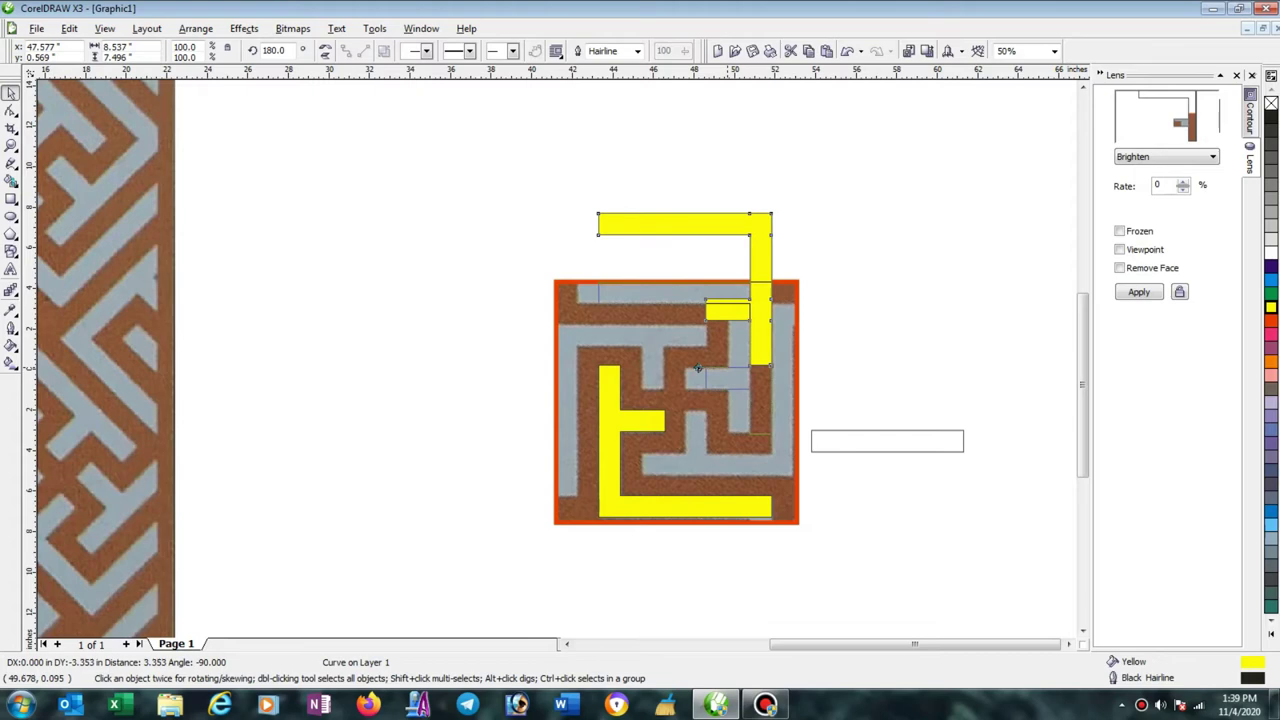
pyautogui.moveTo(697, 370); pyautogui.dragTo(697, 370)
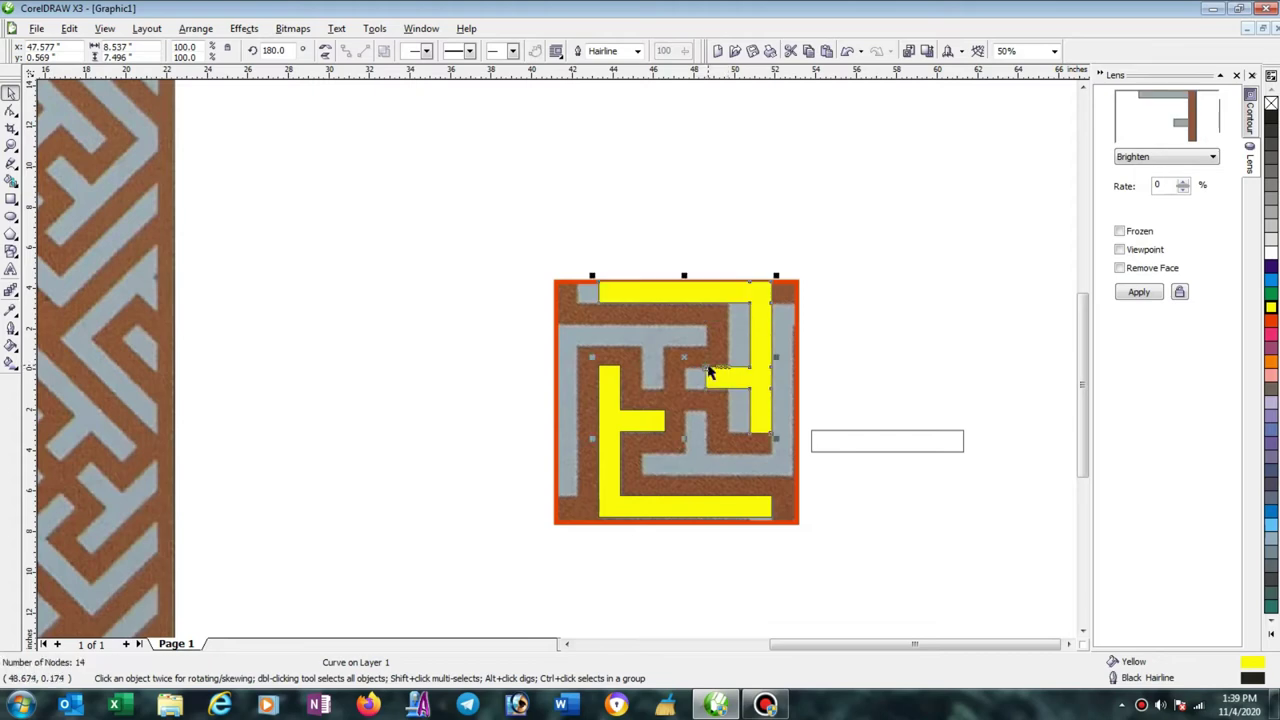
# Nudge the upper yellow shape 1.1 in to the left so it covers the matching grey bars.
pyautogui.press('Left')
pyautogui.press('Left')
pyautogui.press('Left')
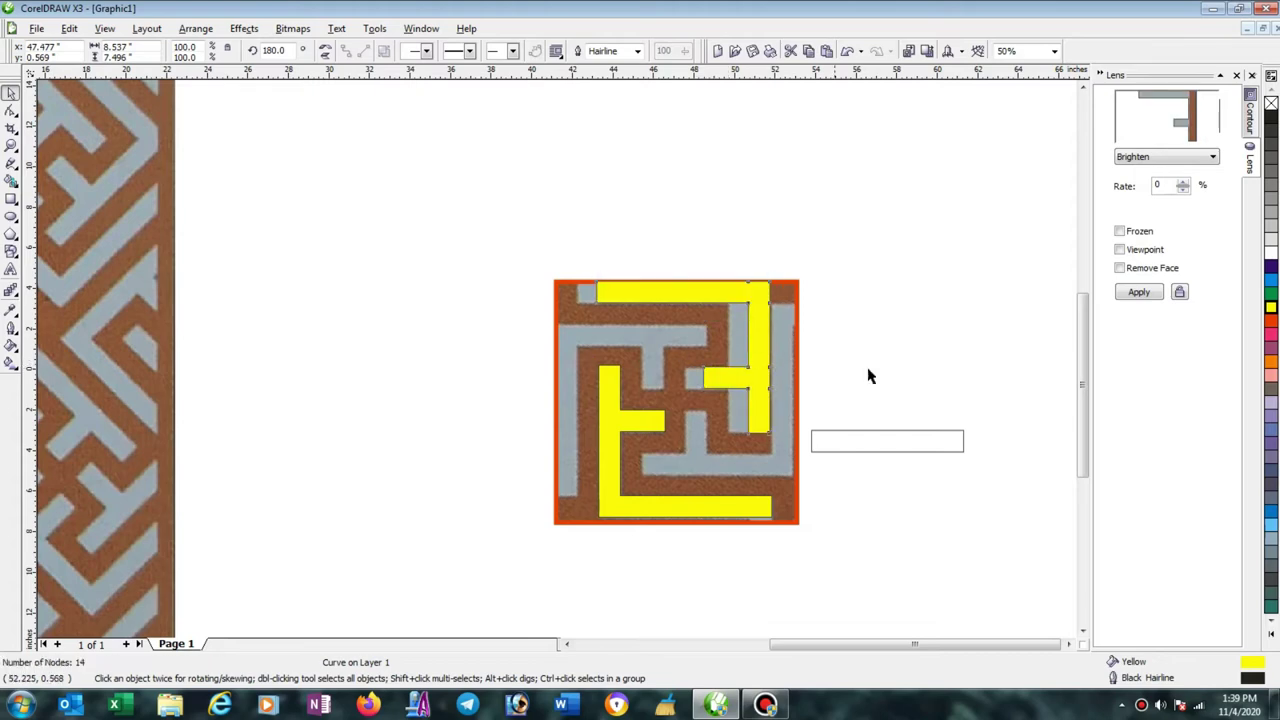
pyautogui.press('Left')
pyautogui.press('Left')
pyautogui.press('Left')
pyautogui.press('Left')
pyautogui.press('Left')
pyautogui.press('Left')
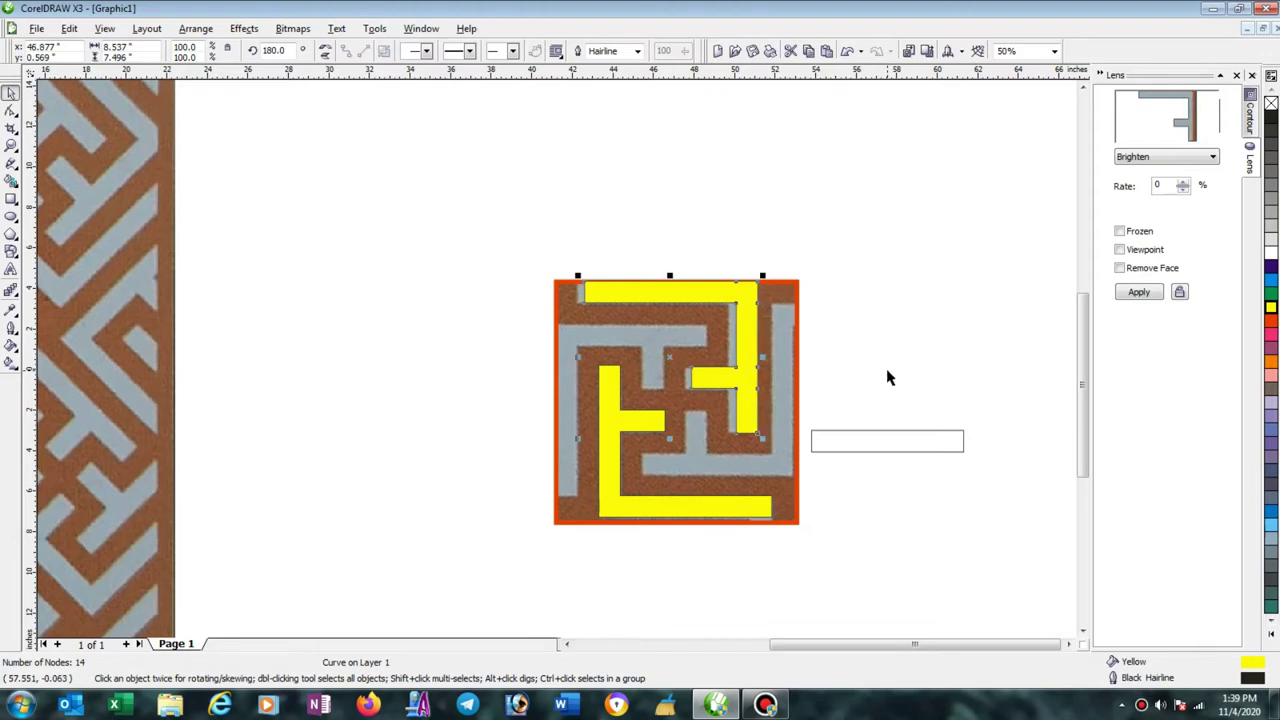
pyautogui.press('Left')
pyautogui.press('Left')
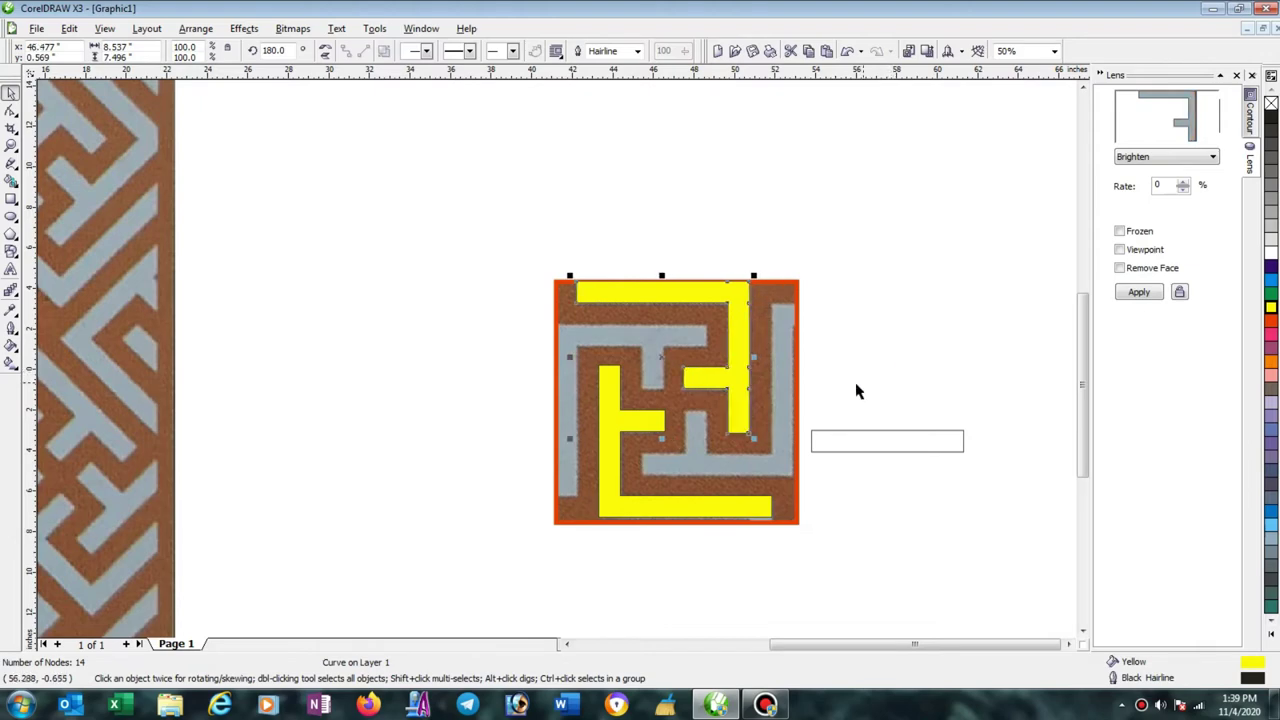
# Combine the two yellow shapes into one curve and apply a 90° rotated copy to cover the remaining grey bars.
pyautogui.keyDown('shift'); pyautogui.click(745, 510); pyautogui.keyUp('shift')
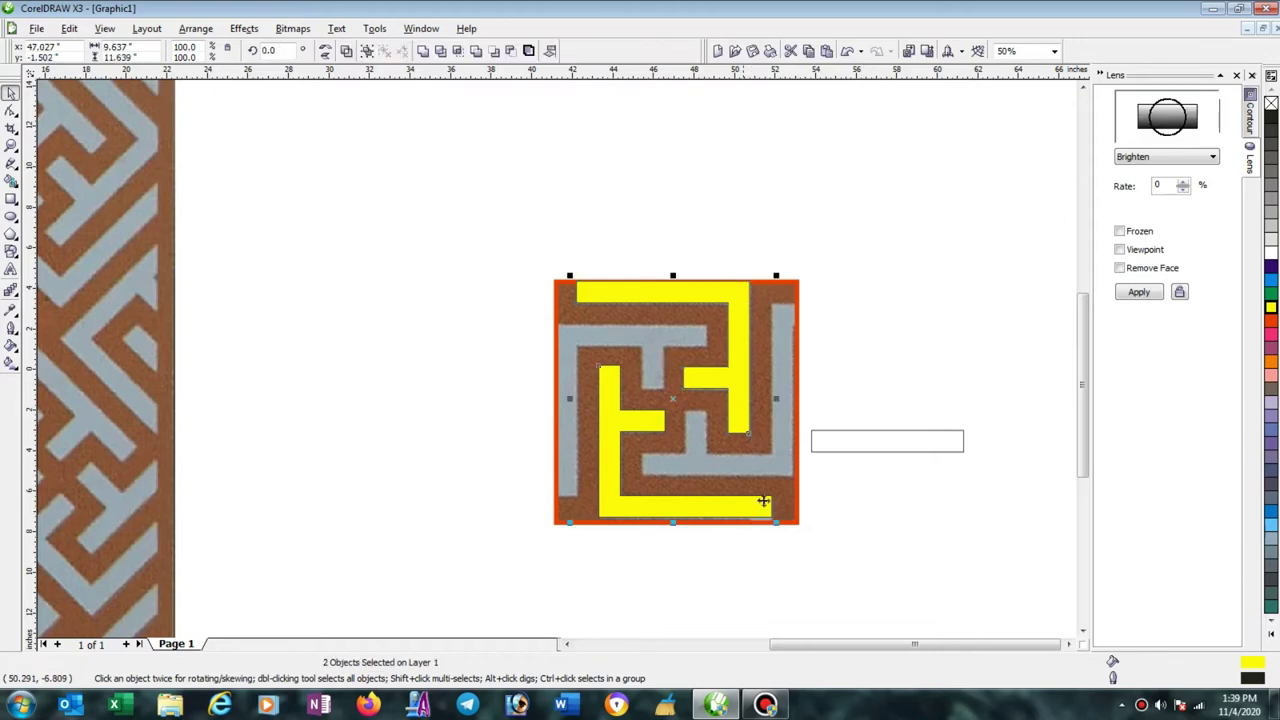
pyautogui.click(347, 51)
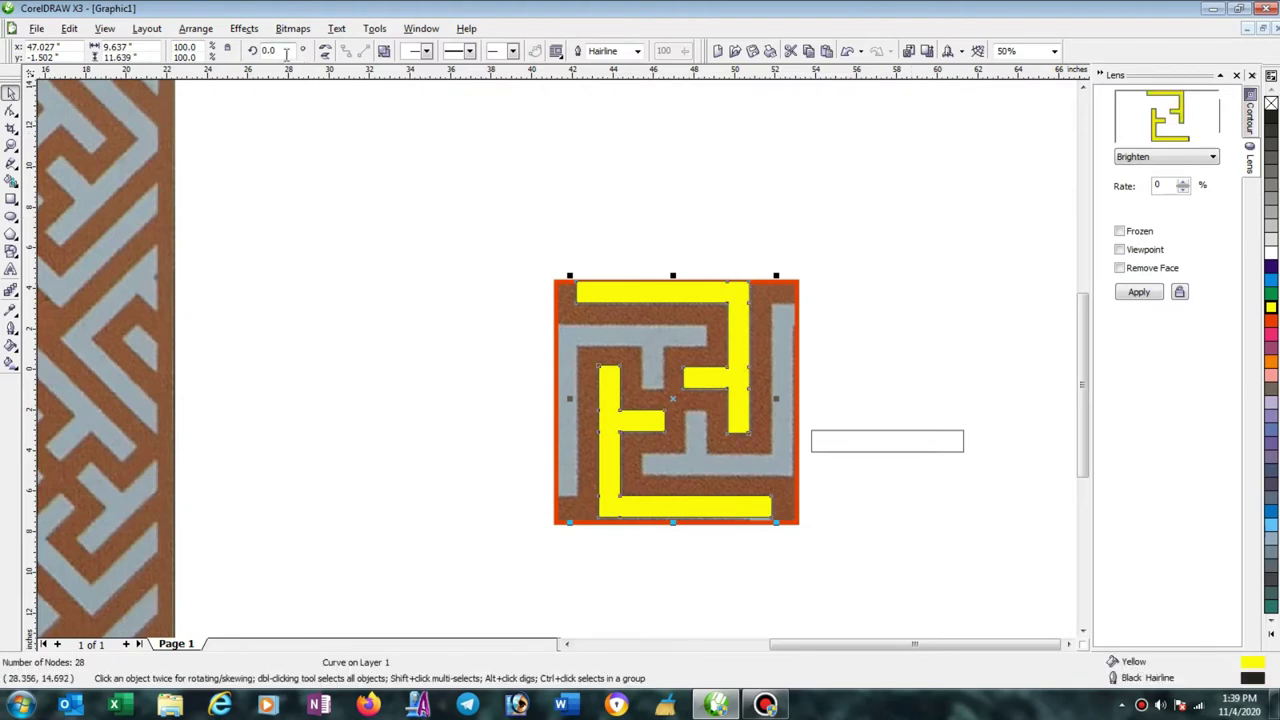
pyautogui.write('90')
pyautogui.press('Return')
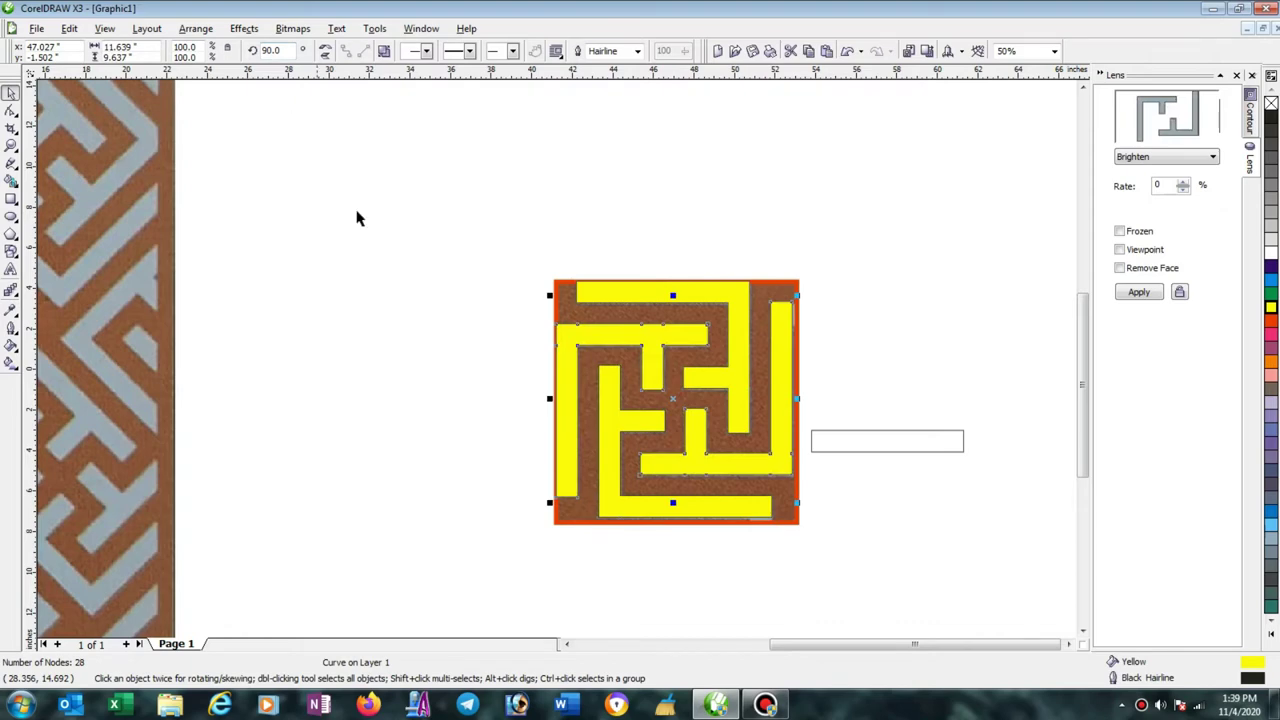
# Move the extracted motif together with its yellow tracing upward on the drawing area.
pyautogui.click(905, 305)
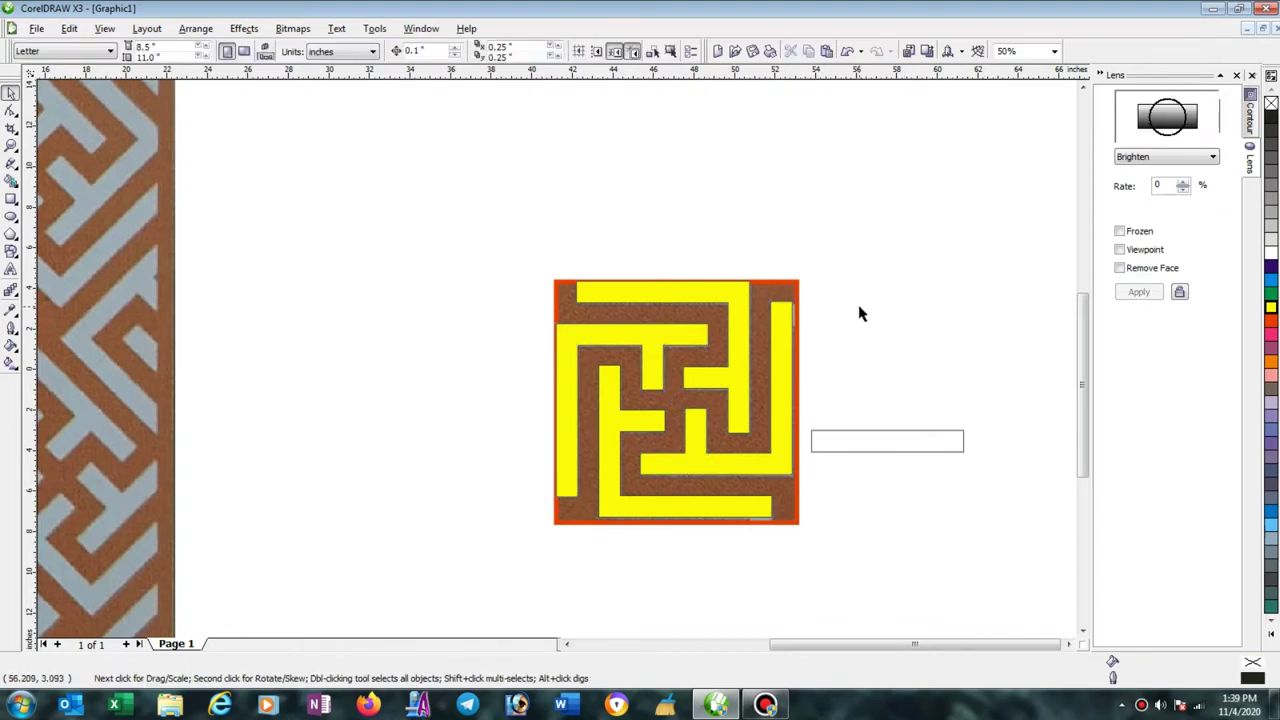
pyautogui.moveTo(579, 416); pyautogui.dragTo(600, 320)
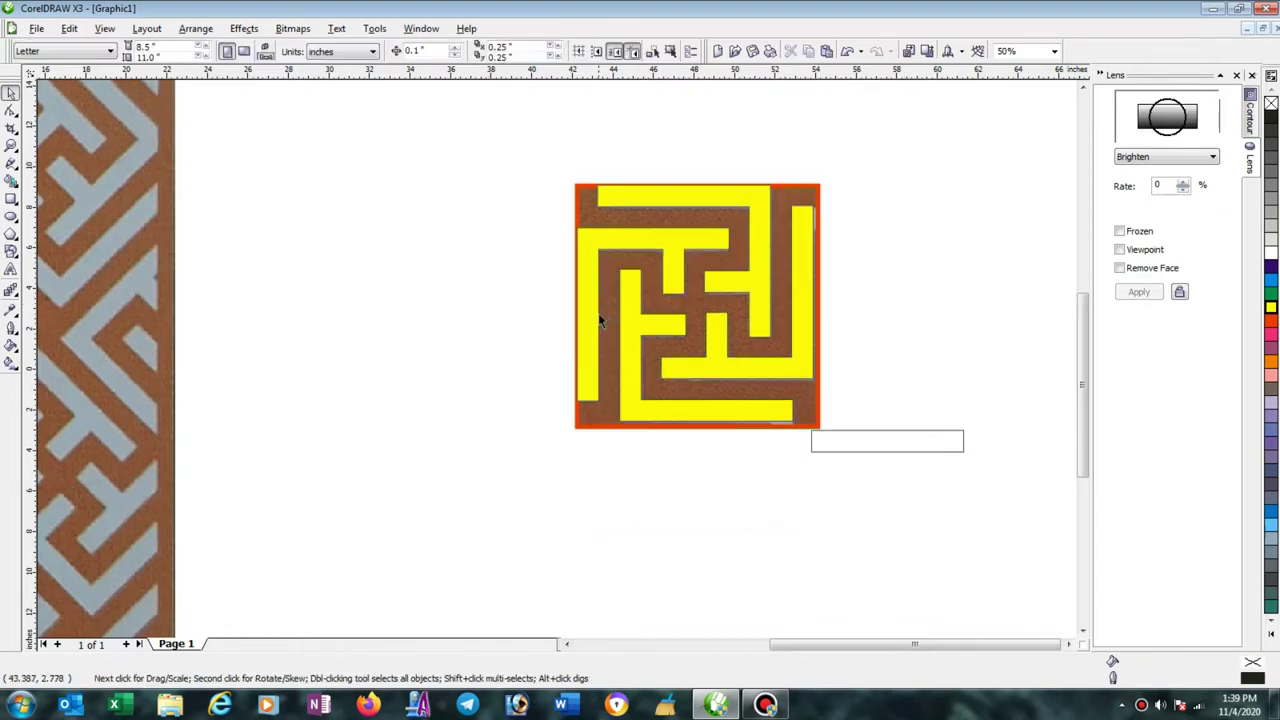
# Copy both yellow curves to the empty area between the pattern photo and the motif and combine the copies into one curve.
pyautogui.click(587, 328)
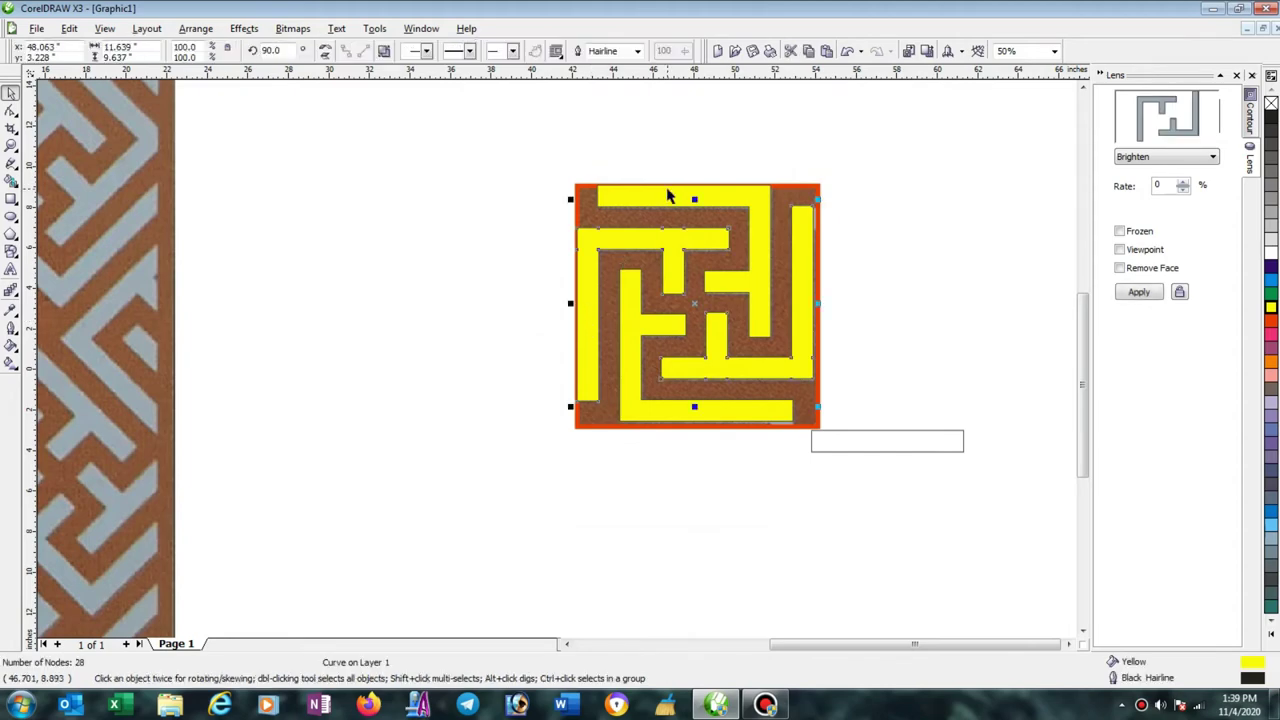
pyautogui.keyDown('shift'); pyautogui.click(669, 196); pyautogui.keyUp('shift')
pyautogui.moveTo(689, 297); pyautogui.dragTo(351, 497)
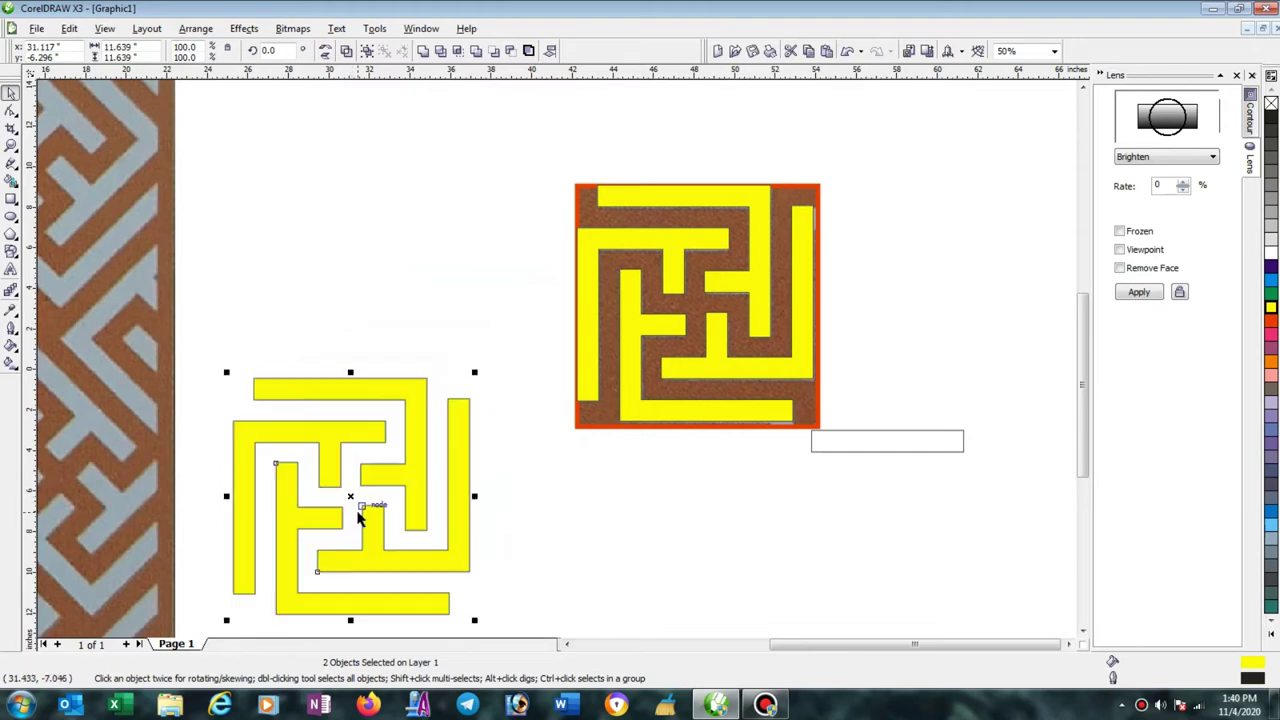
pyautogui.click(348, 52)
pyautogui.scroll(-2, 560, 380)
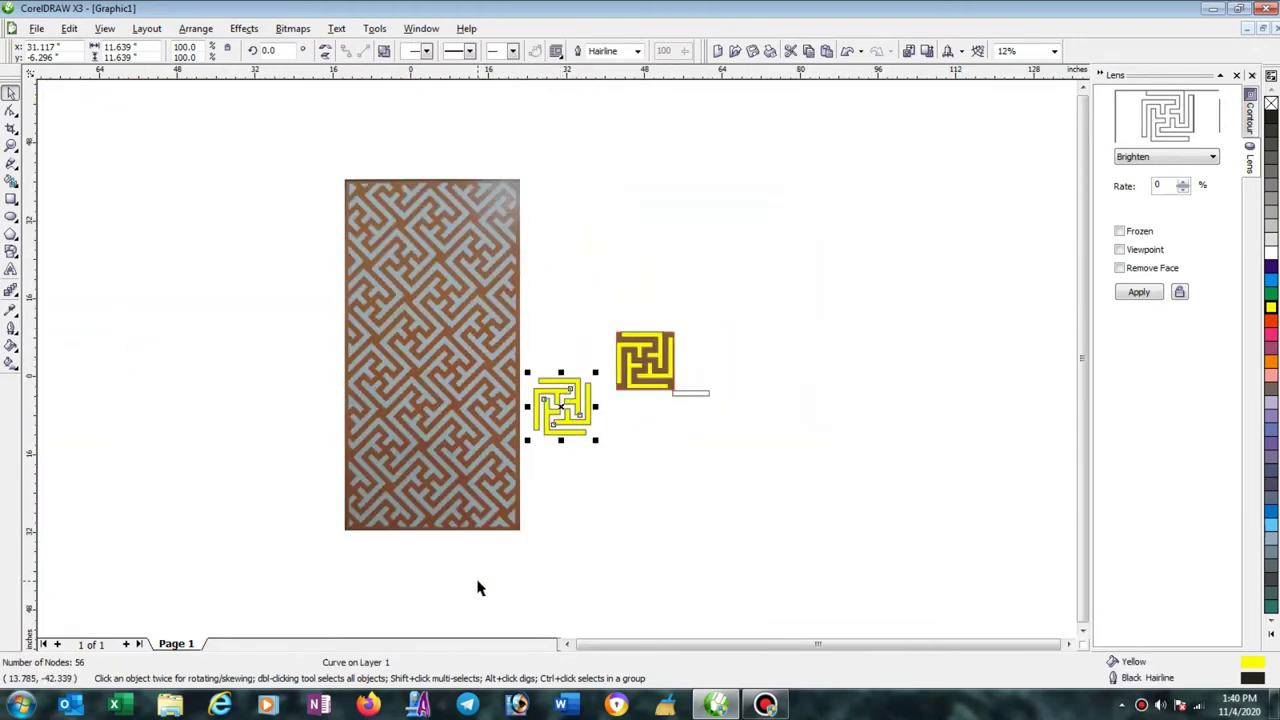
# Rotate the combined yellow motif copy beside the pattern photo to 45°.
pyautogui.scroll(1, 557, 363)
pyautogui.scroll(-1, 551, 366)
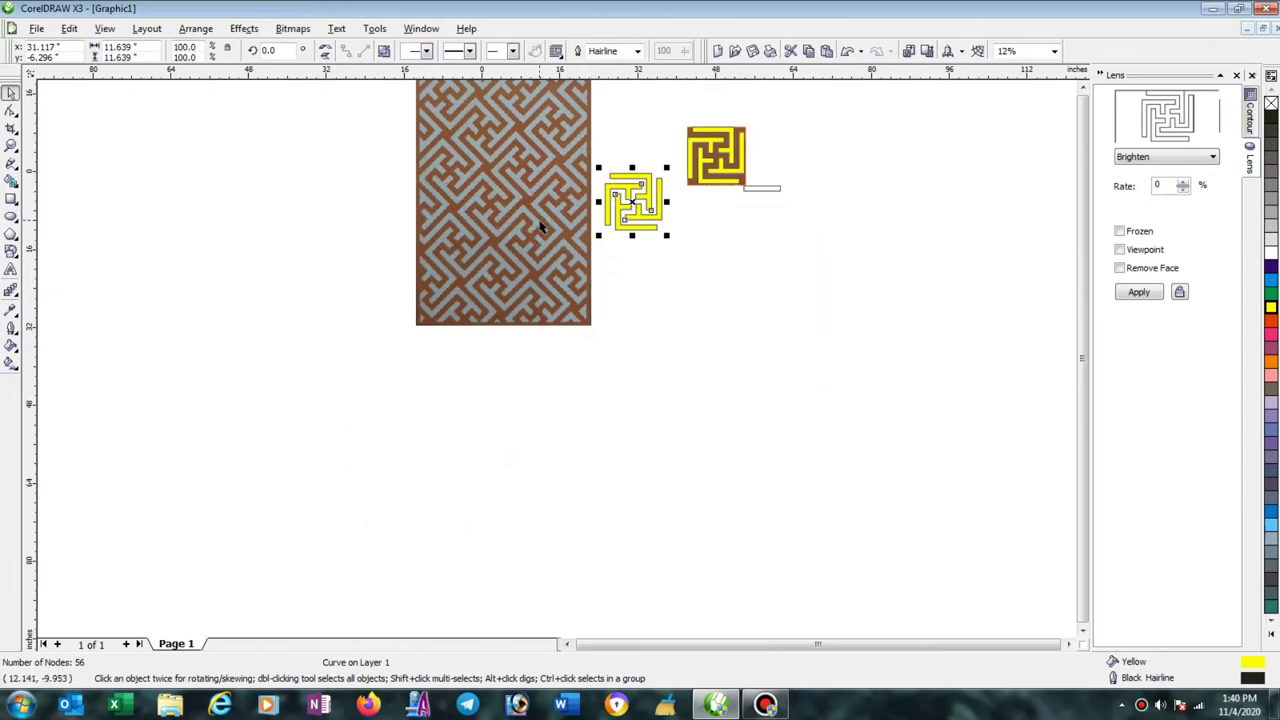
pyautogui.moveTo(276, 49); pyautogui.dragTo(255, 59)
pyautogui.write('45')
pyautogui.press('Return')
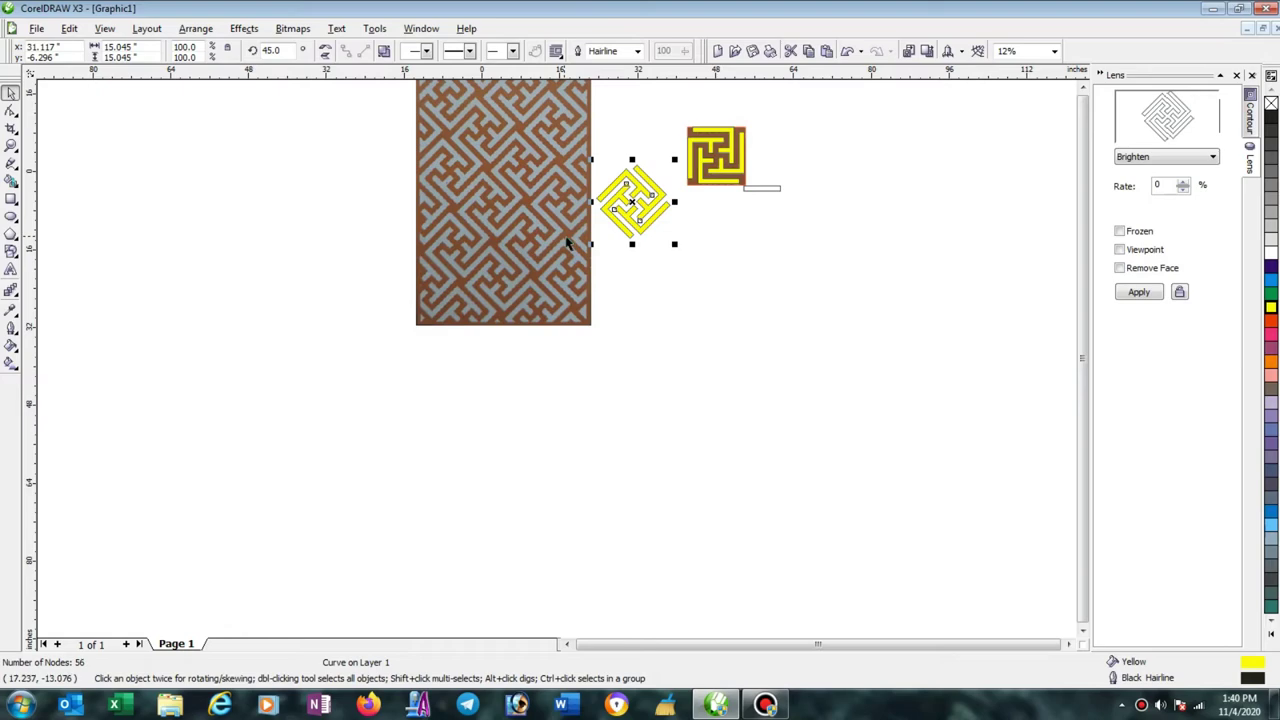
# Move the rotated motif over a matching motif in the lower part of the pattern photo and scale it to about 102.8%.
pyautogui.moveTo(637, 202); pyautogui.dragTo(525, 260)
pyautogui.scroll(4, 527, 262)
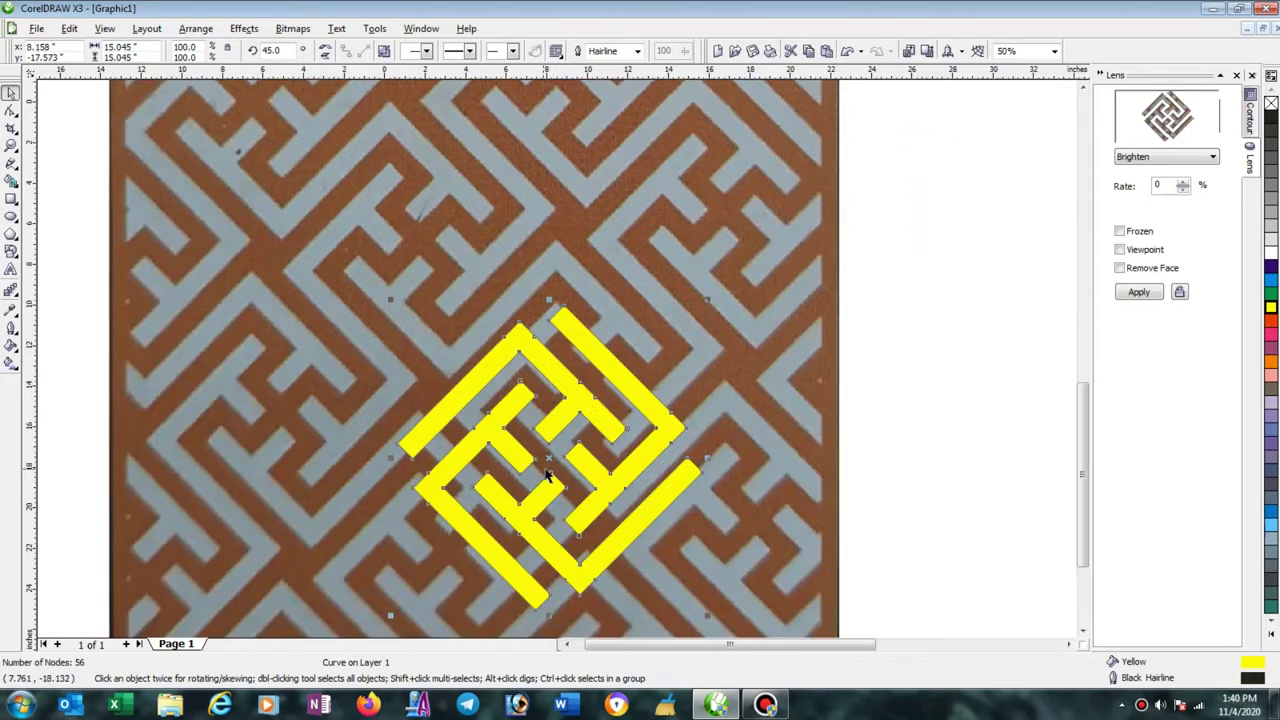
pyautogui.moveTo(550, 456); pyautogui.dragTo(585, 382)
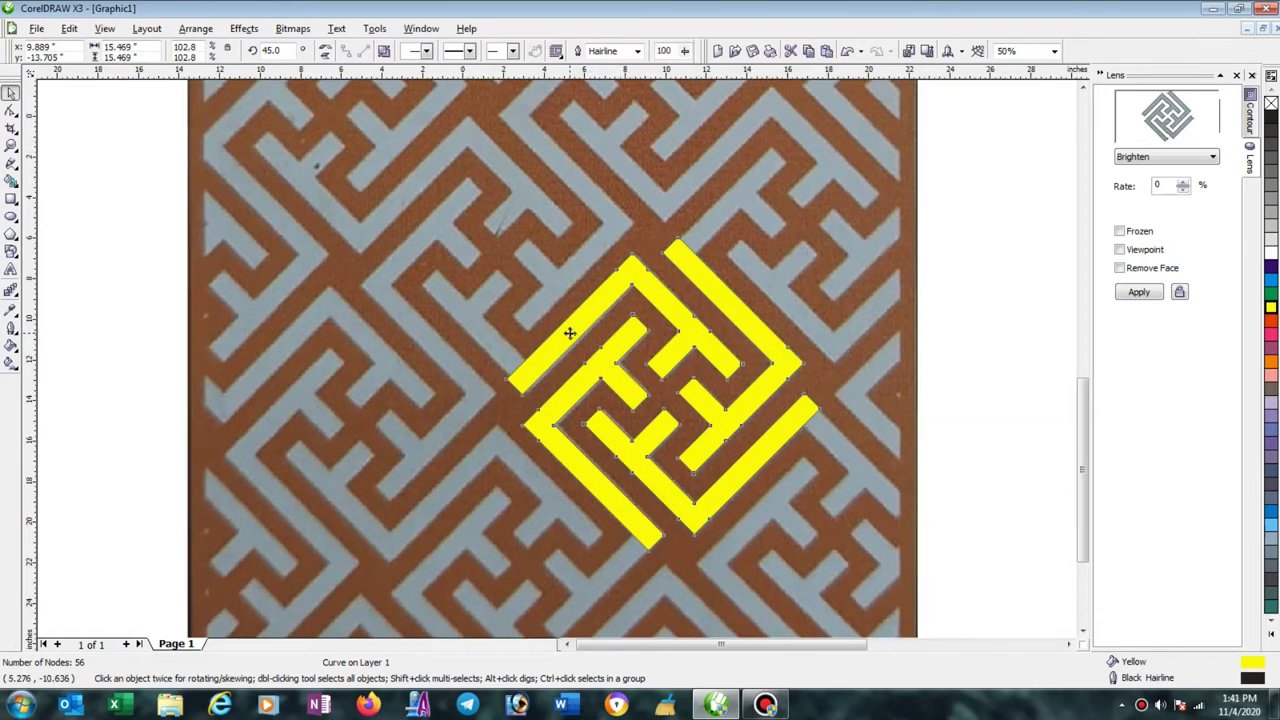
# Move the yellow motif diagonally down to the photo's lower-right corner and align it with the partly cut motif there.
pyautogui.moveTo(574, 333); pyautogui.dragTo(766, 557)
pyautogui.scroll(-1, 537, 332)
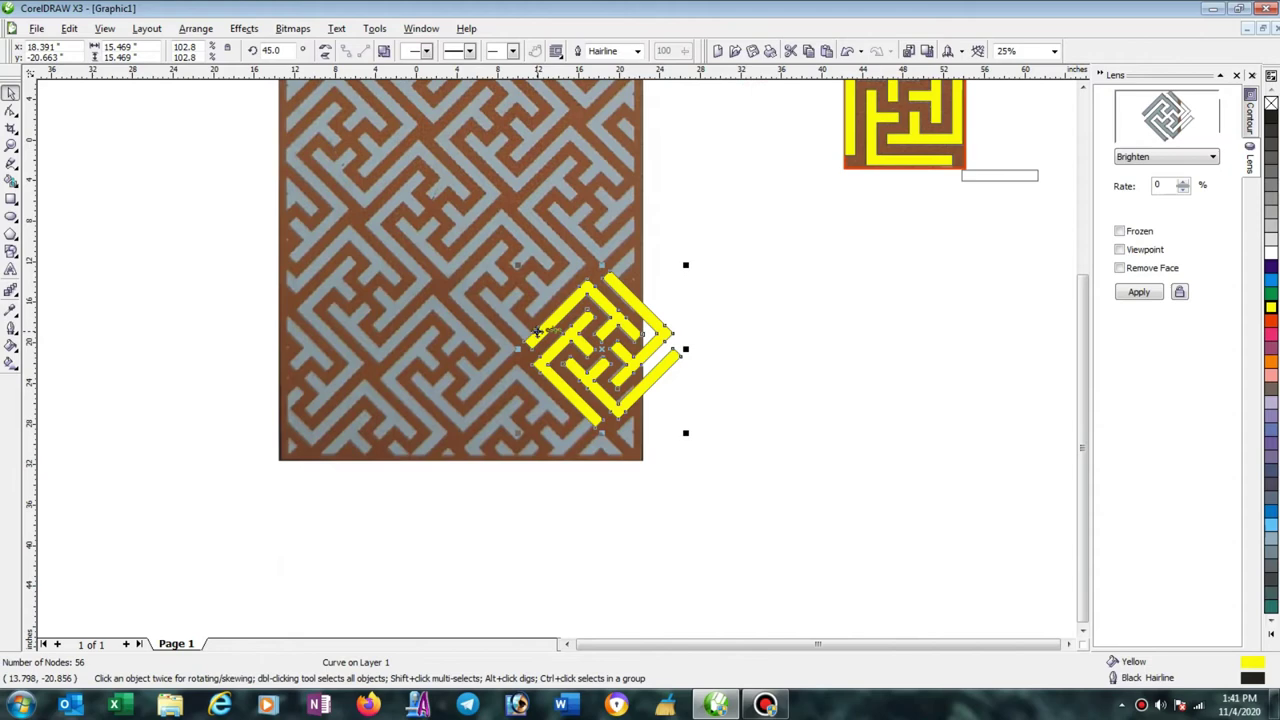
pyautogui.scroll(1, 560, 340)
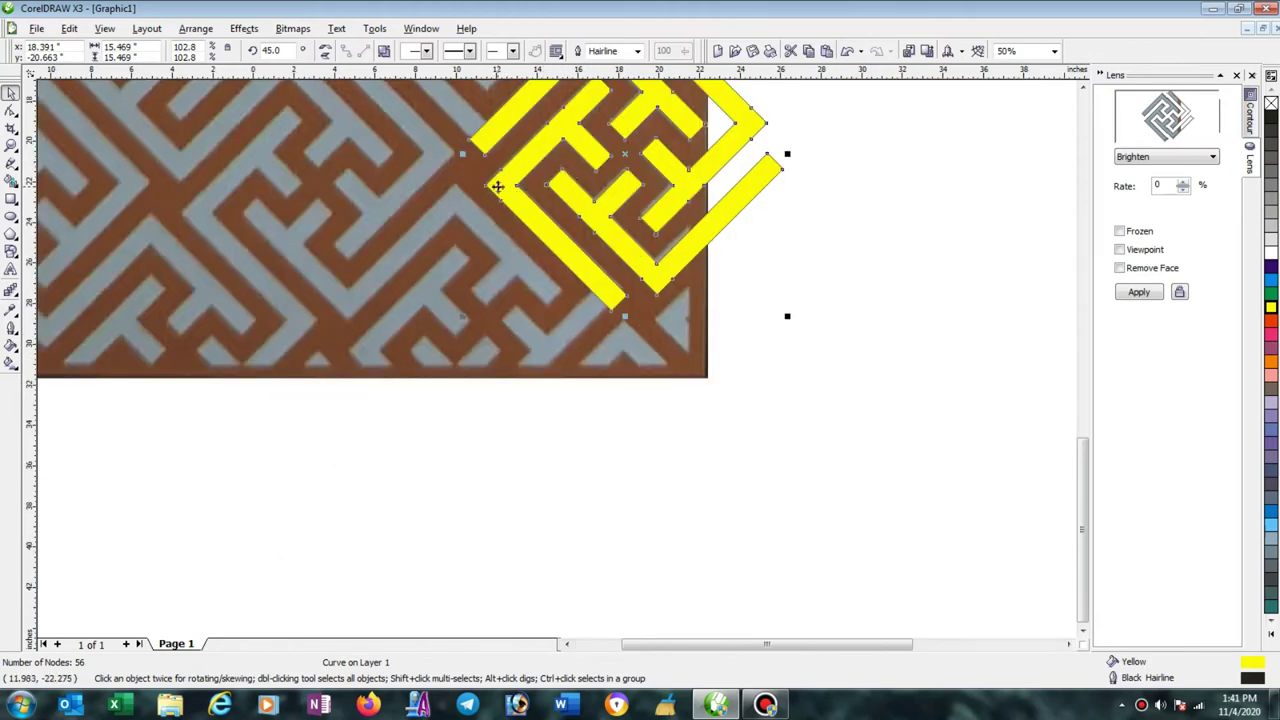
pyautogui.moveTo(534, 153); pyautogui.dragTo(701, 287)
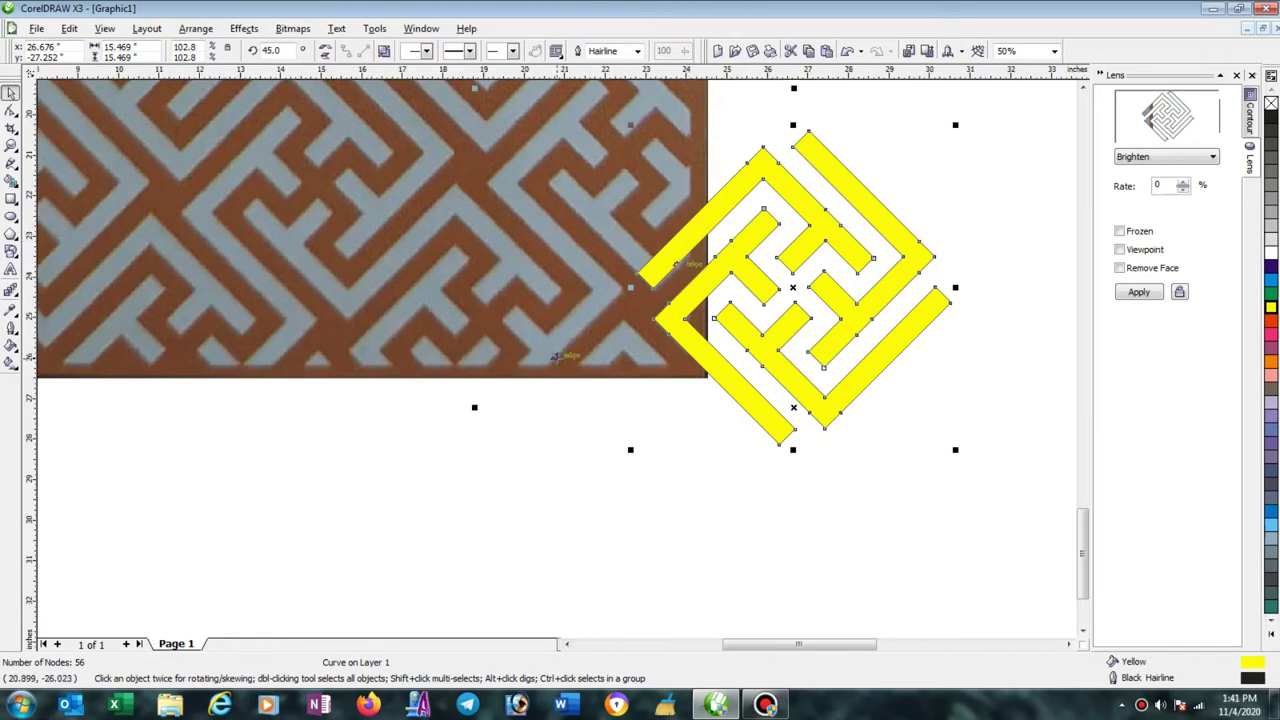
pyautogui.scroll(2, 552, 362)
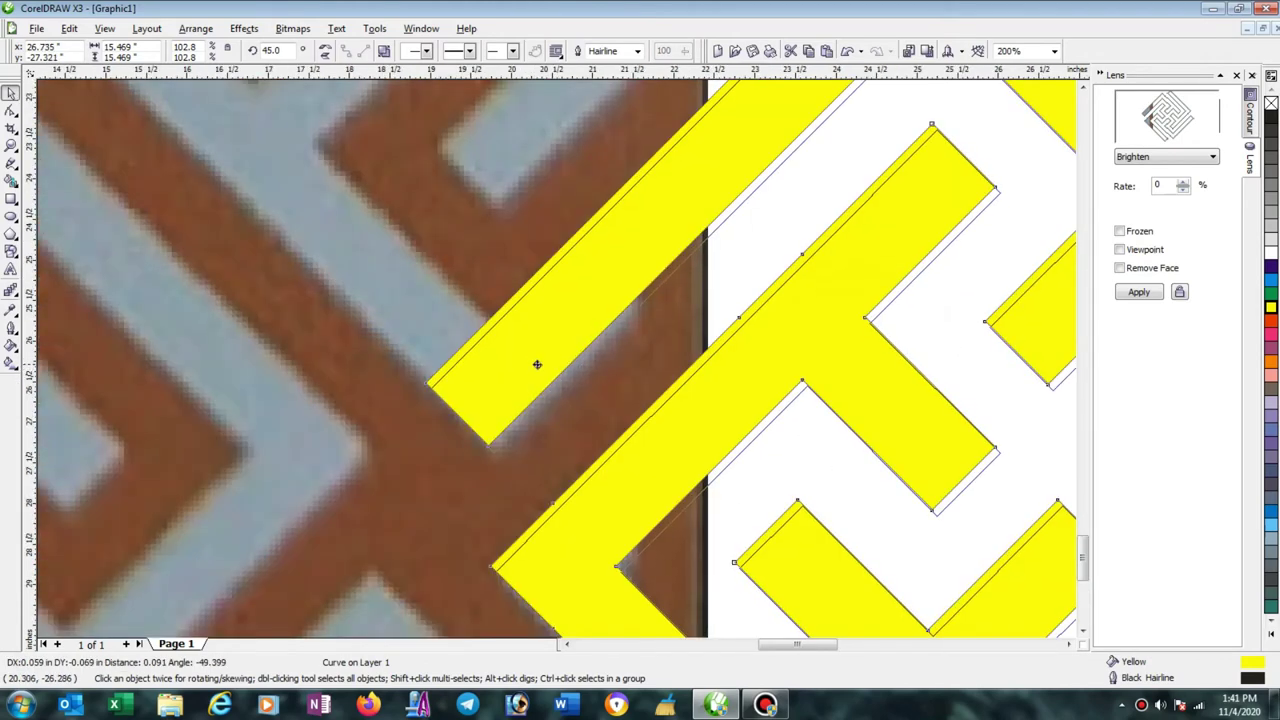
pyautogui.scroll(-2, 540, 363)
# Copy the motif one repeat up along the diagonal and fit the copy over the grey bars beside the first one.
pyautogui.moveTo(771, 530); pyautogui.dragTo(556, 355)
pyautogui.scroll(2, 557, 352)
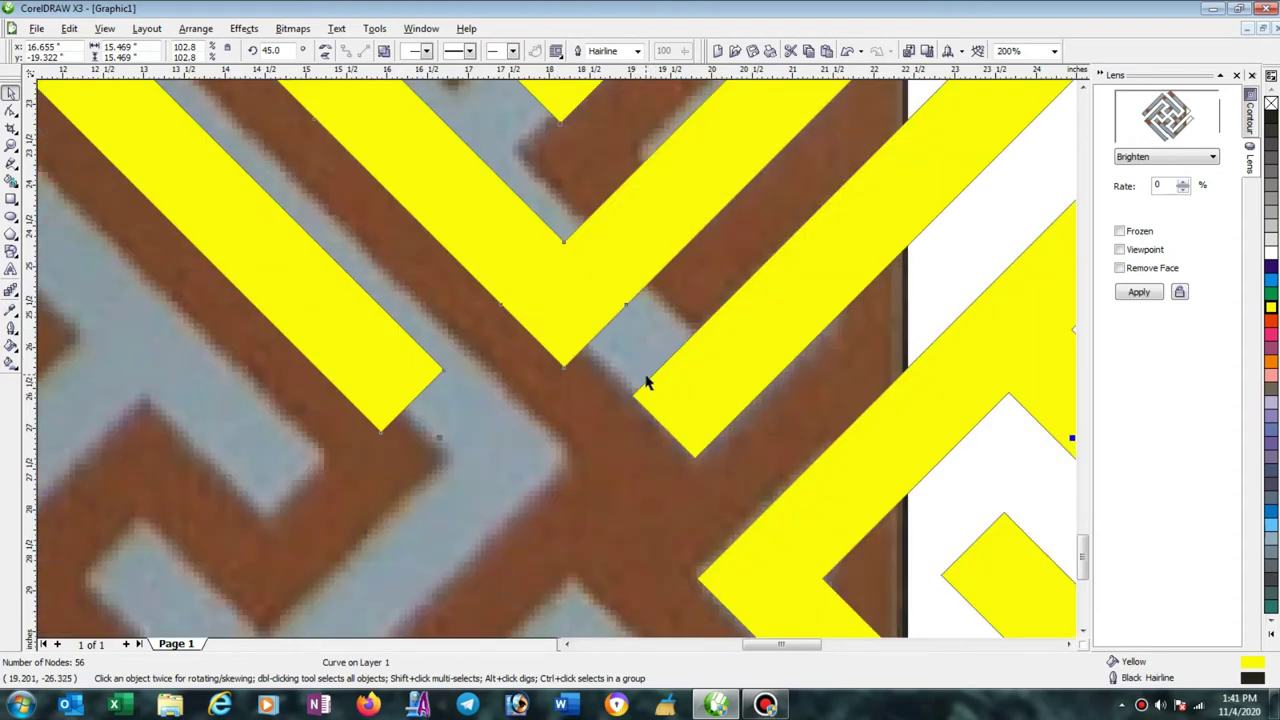
pyautogui.scroll(-2, 555, 355)
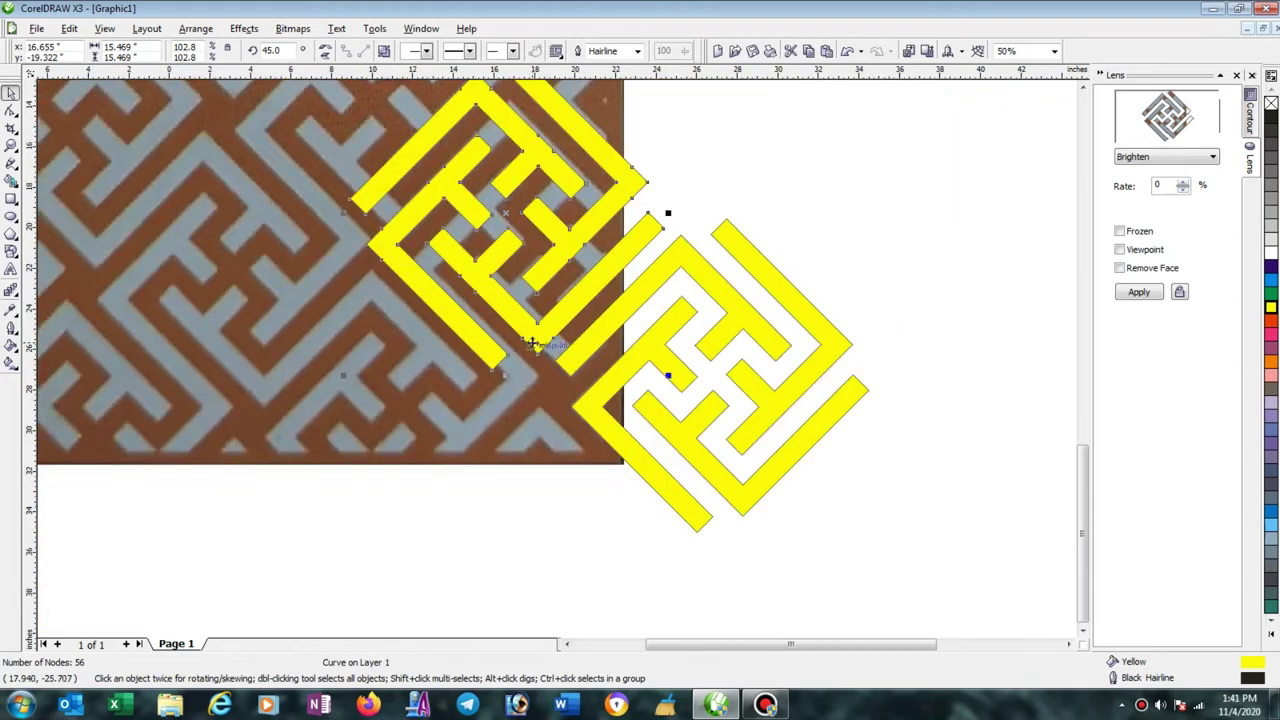
pyautogui.moveTo(536, 343); pyautogui.dragTo(576, 363)
pyautogui.scroll(1, 555, 368)
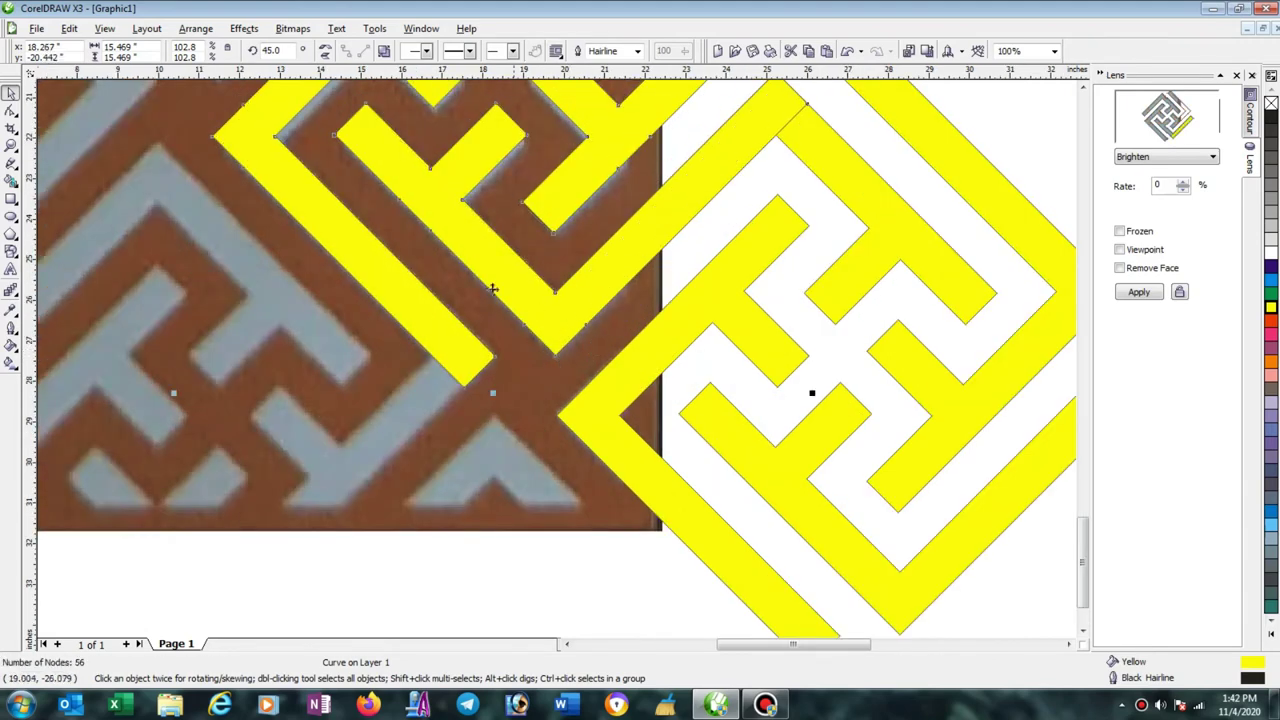
# Place another motif copy one repeat further up the diagonal and repeat the duplication until the row holds eight motifs.
pyautogui.scroll(-2, 493, 289)
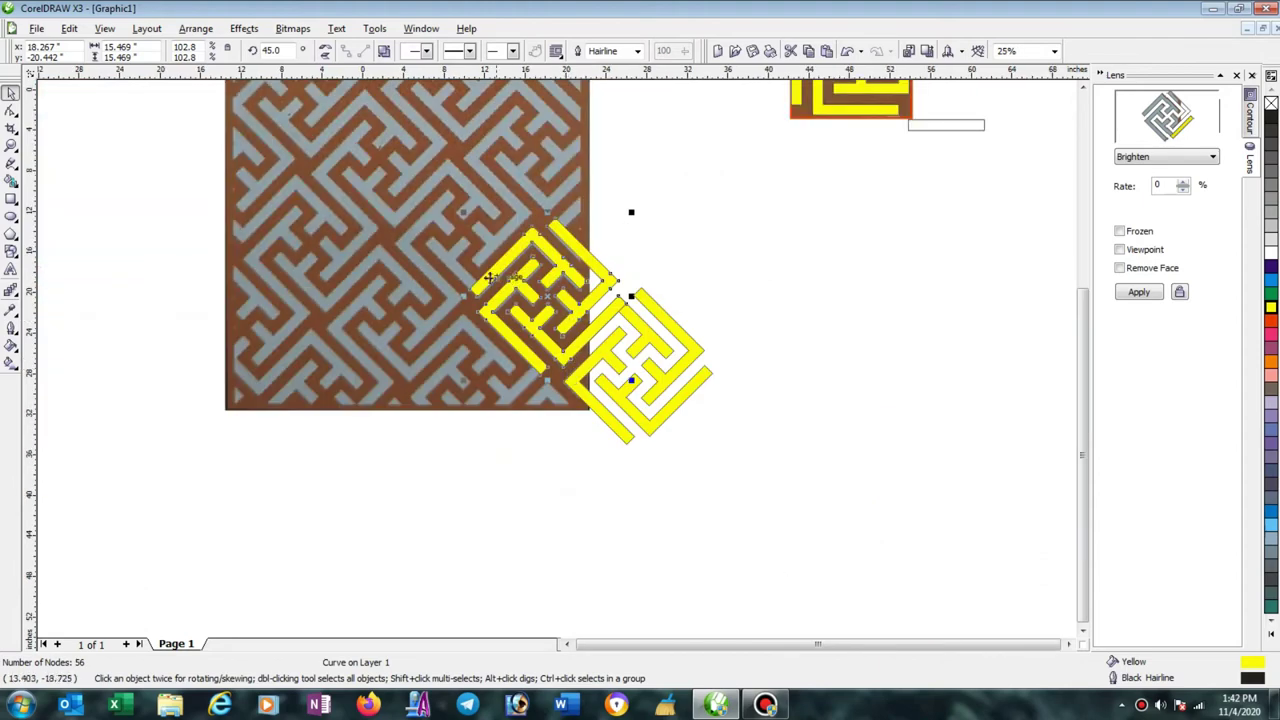
pyautogui.scroll(1, 490, 278)
pyautogui.moveTo(692, 519); pyautogui.dragTo(518, 383)
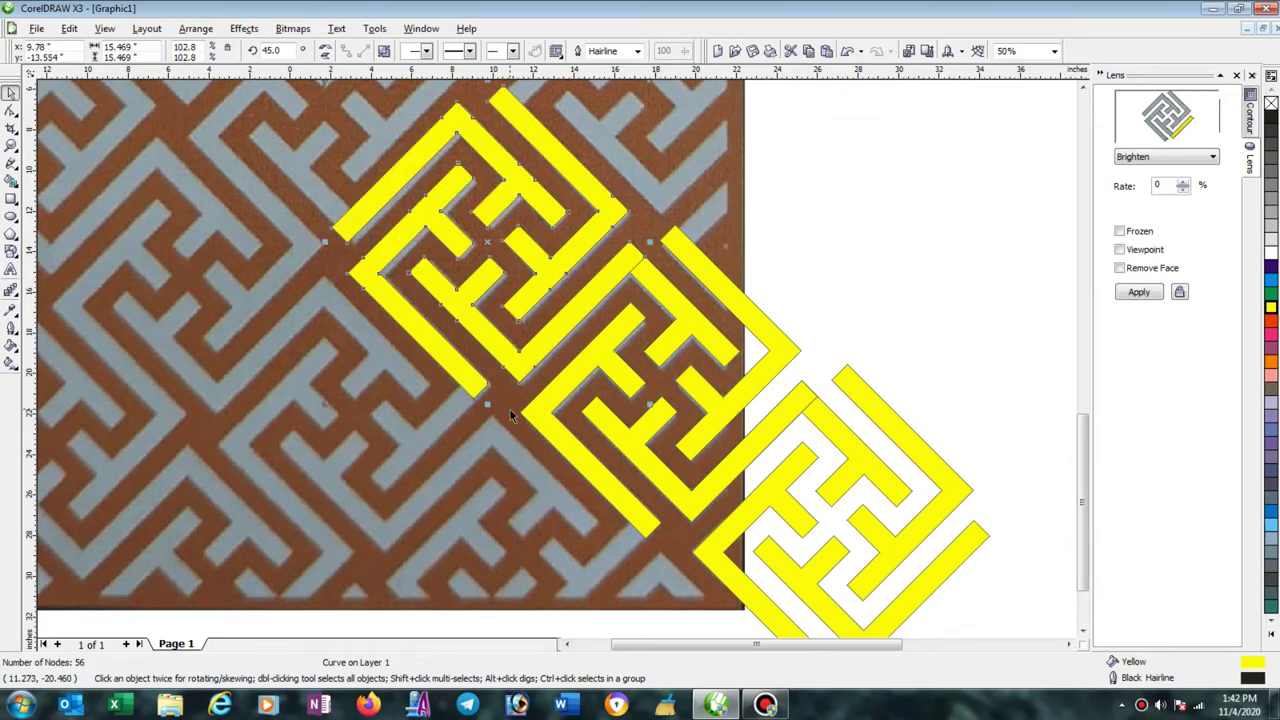
pyautogui.scroll(-4, 517, 416)
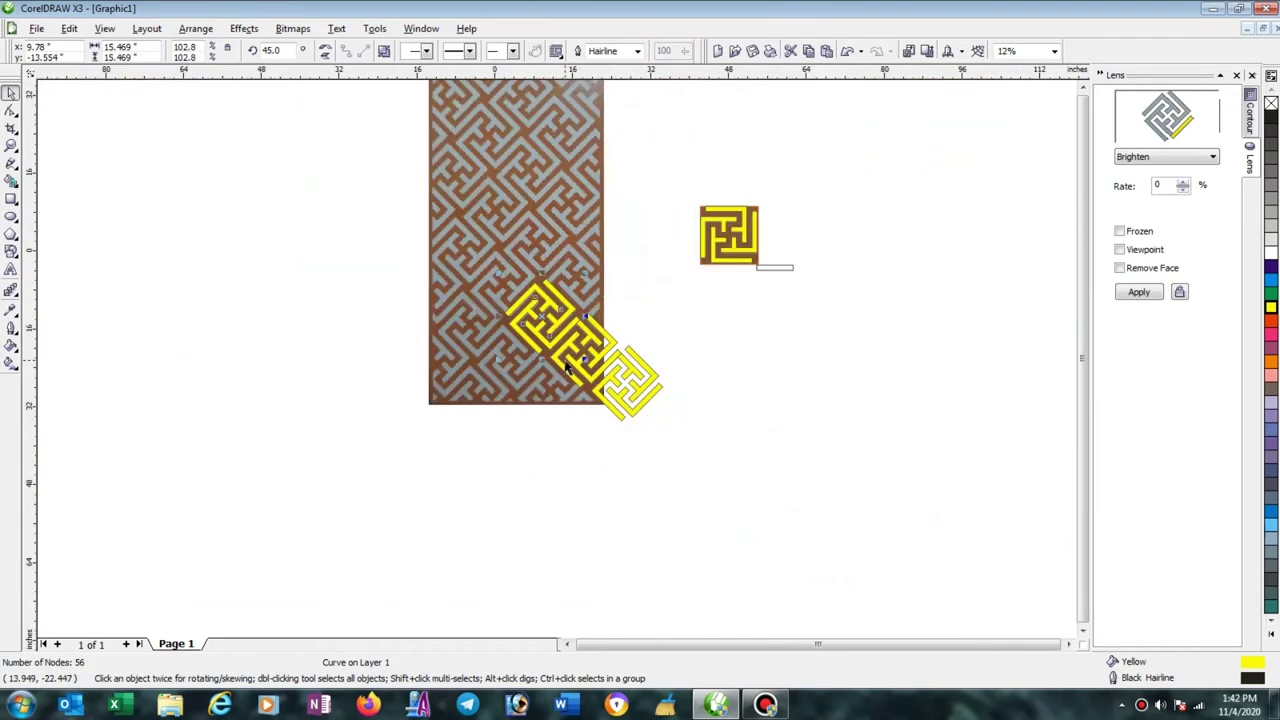
pyautogui.hotkey('ctrl', 'r')
pyautogui.hotkey('ctrl', 'r')
pyautogui.hotkey('ctrl', 'r')
pyautogui.hotkey('ctrl', 'r')
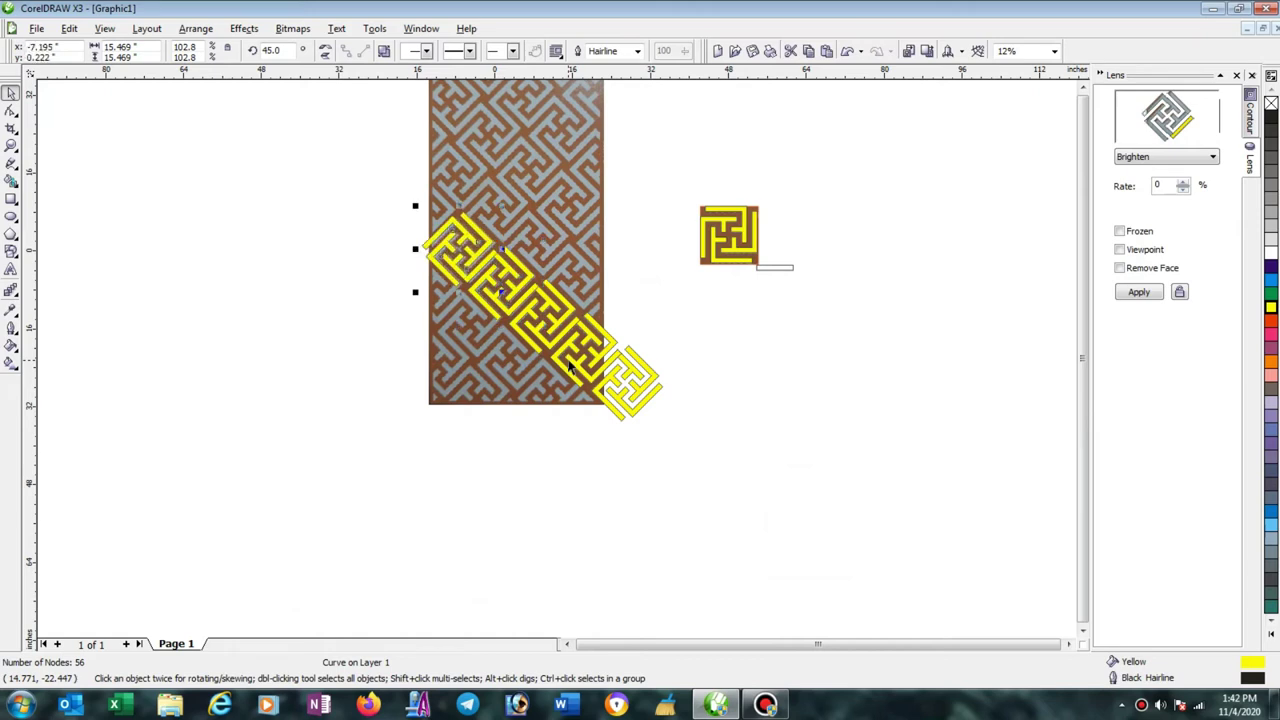
pyautogui.scroll(-1, 560, 366)
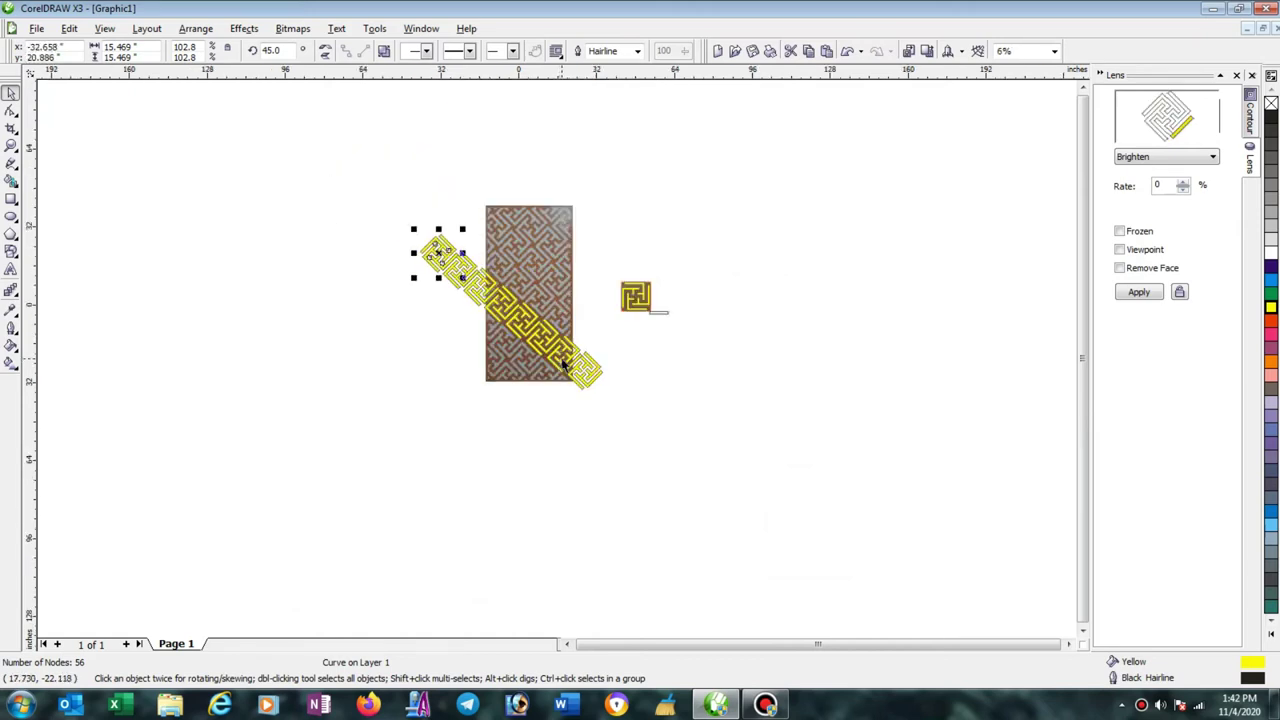
# Weld the eight motifs of the diagonal row into a single curve.
pyautogui.moveTo(387, 220); pyautogui.dragTo(606, 426)
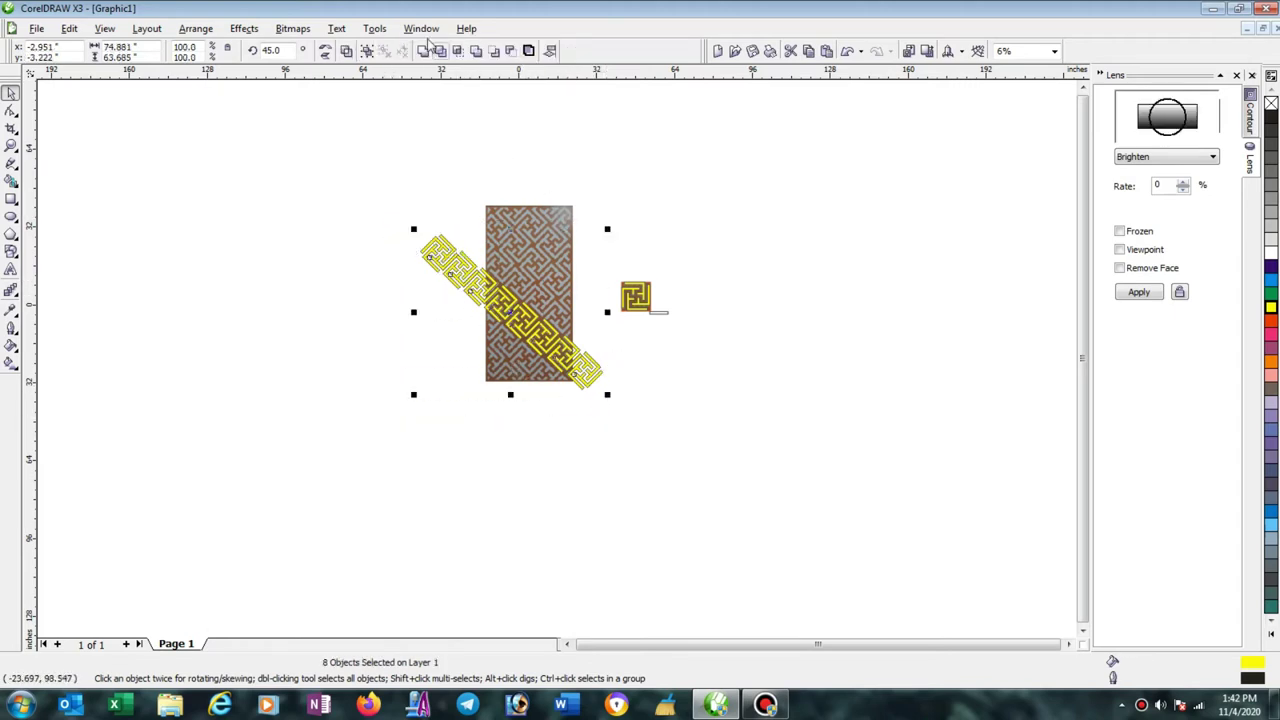
pyautogui.click(425, 50)
pyautogui.click(857, 357)
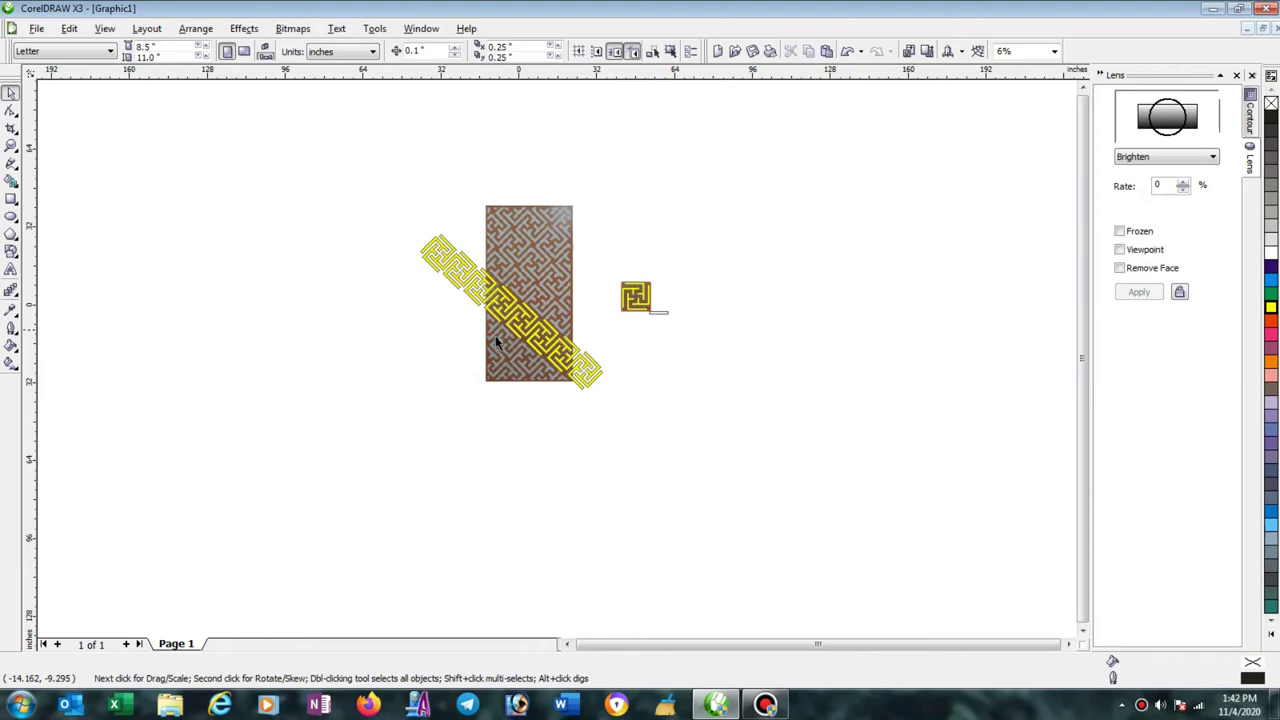
# Copy the welded diagonal row down and to the left over the neighbouring row of the pattern photo.
pyautogui.scroll(4, 497, 343)
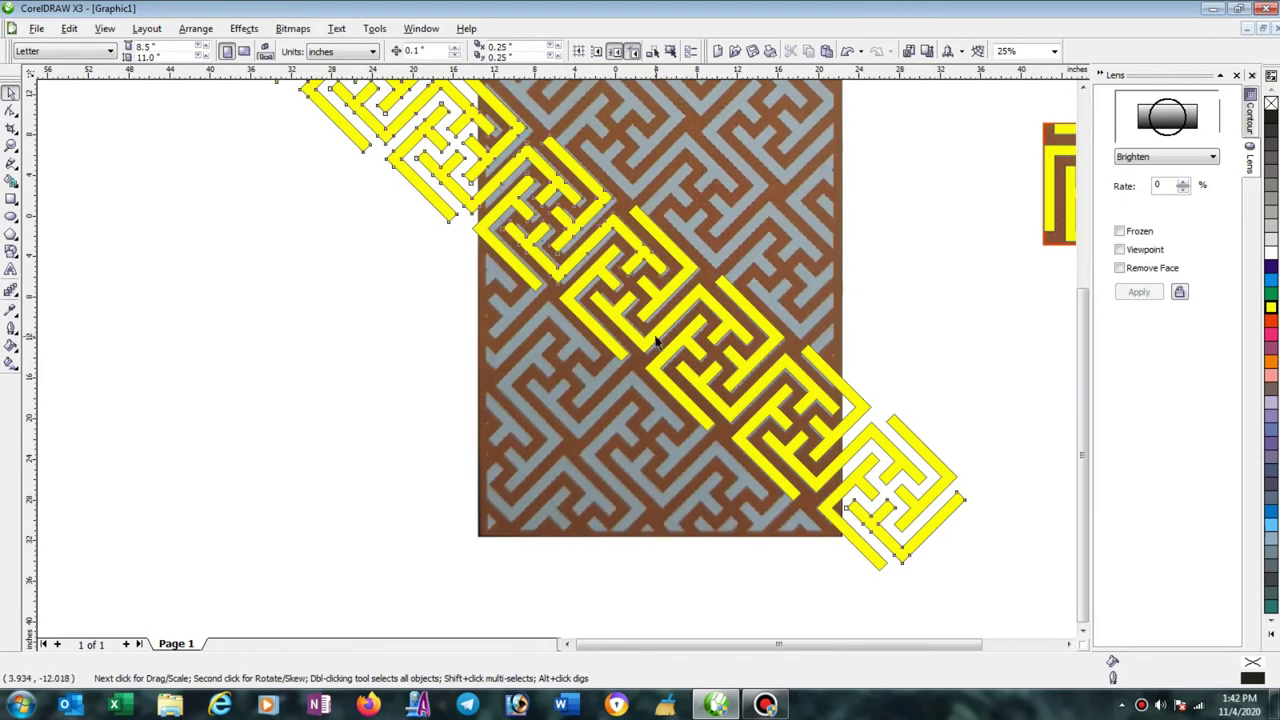
pyautogui.click(657, 343)
pyautogui.moveTo(676, 321); pyautogui.dragTo(603, 406)
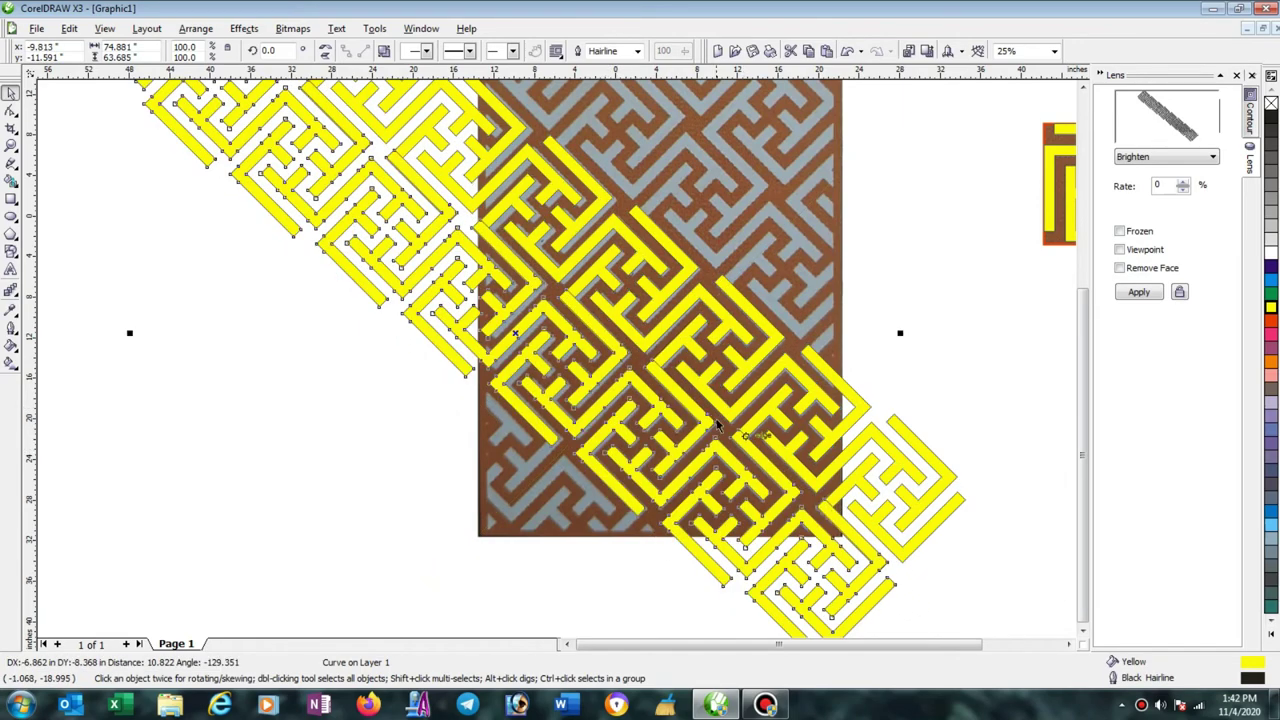
# Fine-tune the copied row's position so its corners meet the grey bars and line up with the first row.
pyautogui.scroll(3, 553, 366)
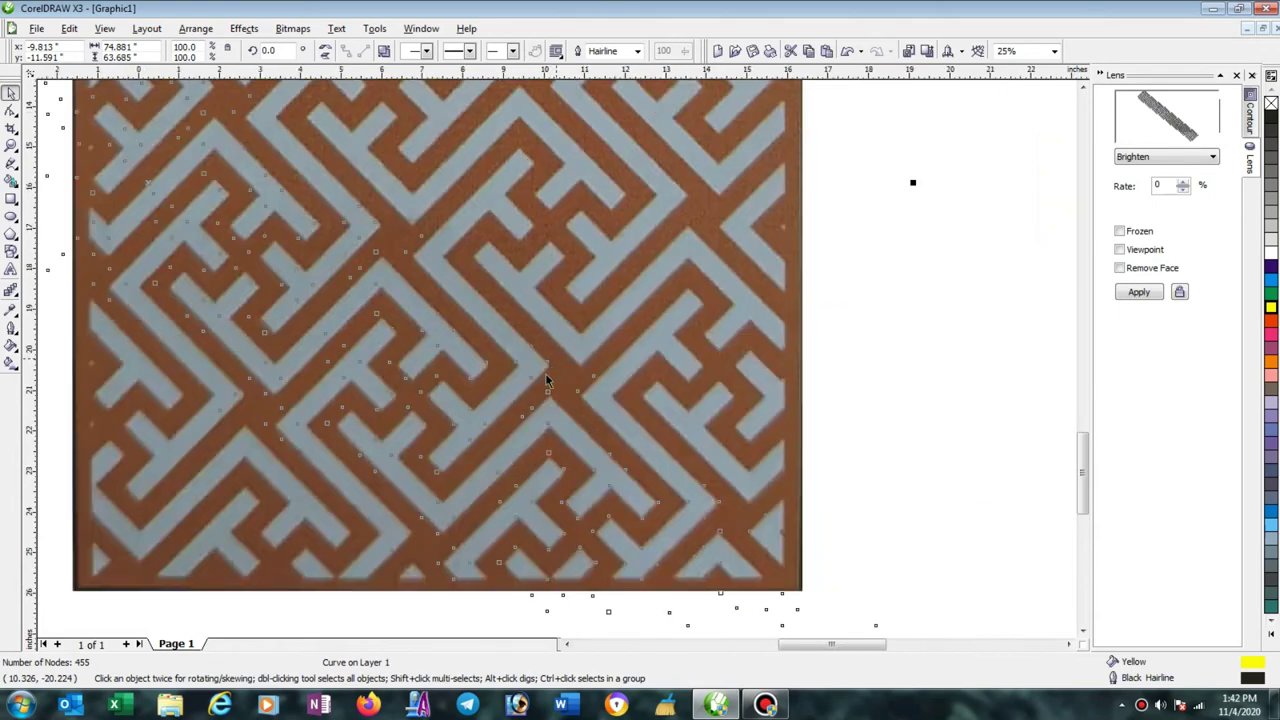
pyautogui.scroll(2, 545, 373)
pyautogui.moveTo(507, 368); pyautogui.dragTo(534, 378)
pyautogui.scroll(1, 545, 363)
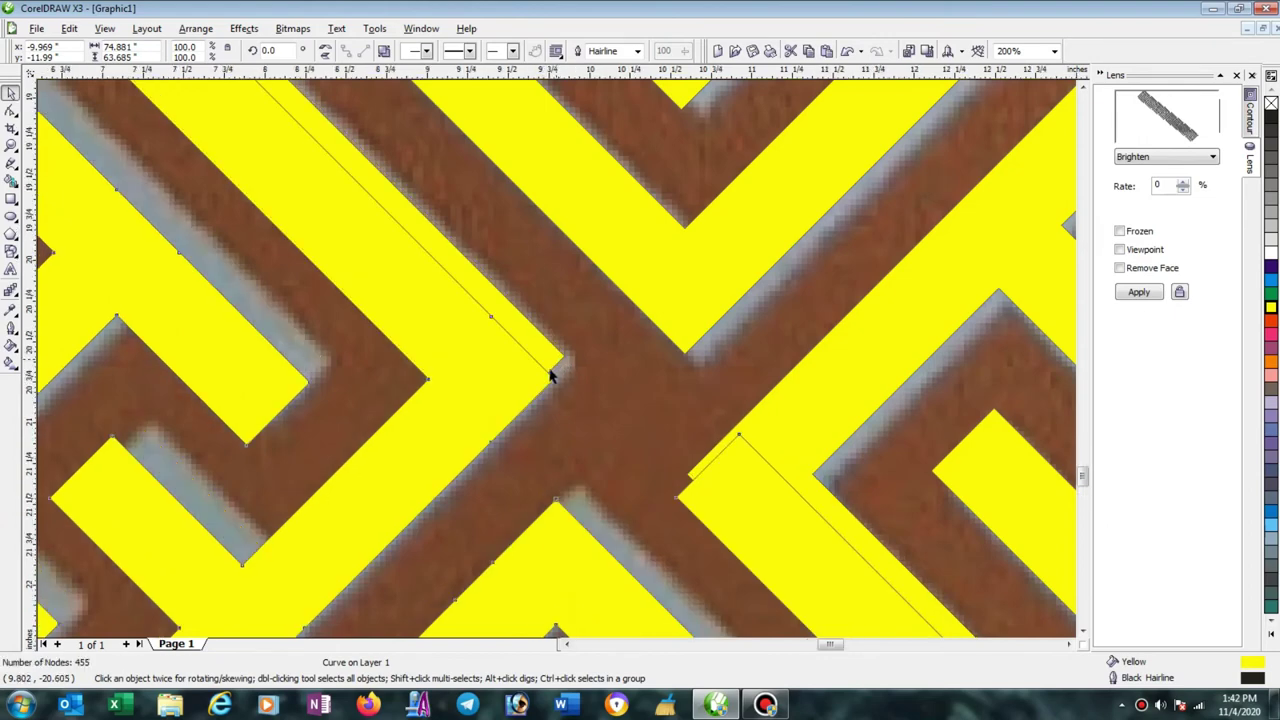
pyautogui.scroll(2, 565, 370)
pyautogui.moveTo(522, 365); pyautogui.dragTo(466, 327)
pyautogui.scroll(-1, 565, 362)
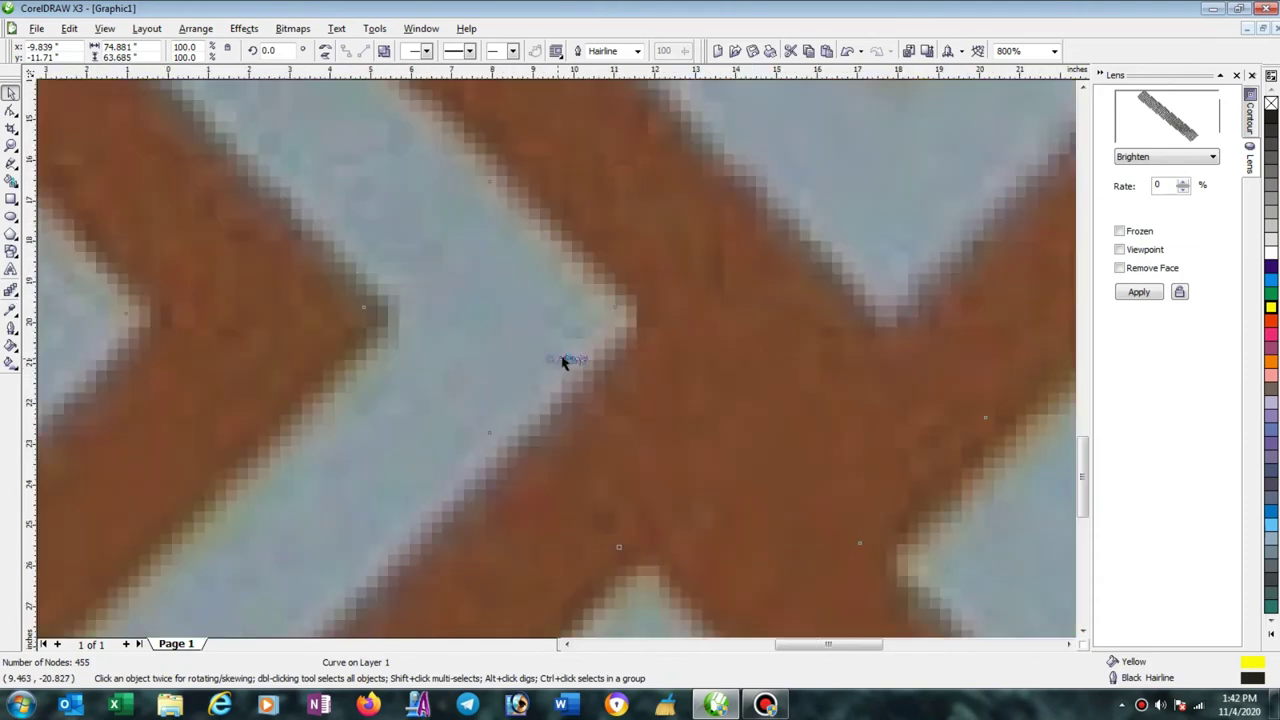
pyautogui.scroll(-5, 572, 366)
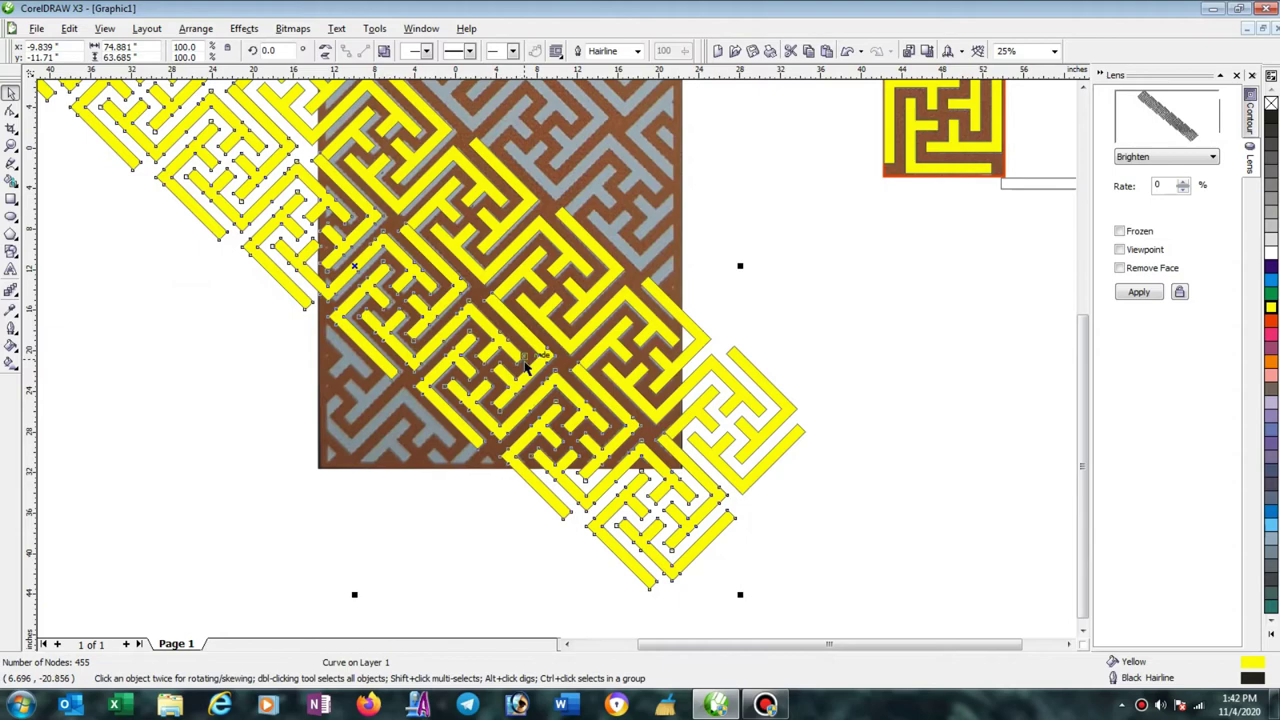
# Add a third copy of the diagonal row over the photo's lower-left corner and align it with the second row.
pyautogui.moveTo(543, 353); pyautogui.dragTo(396, 505)
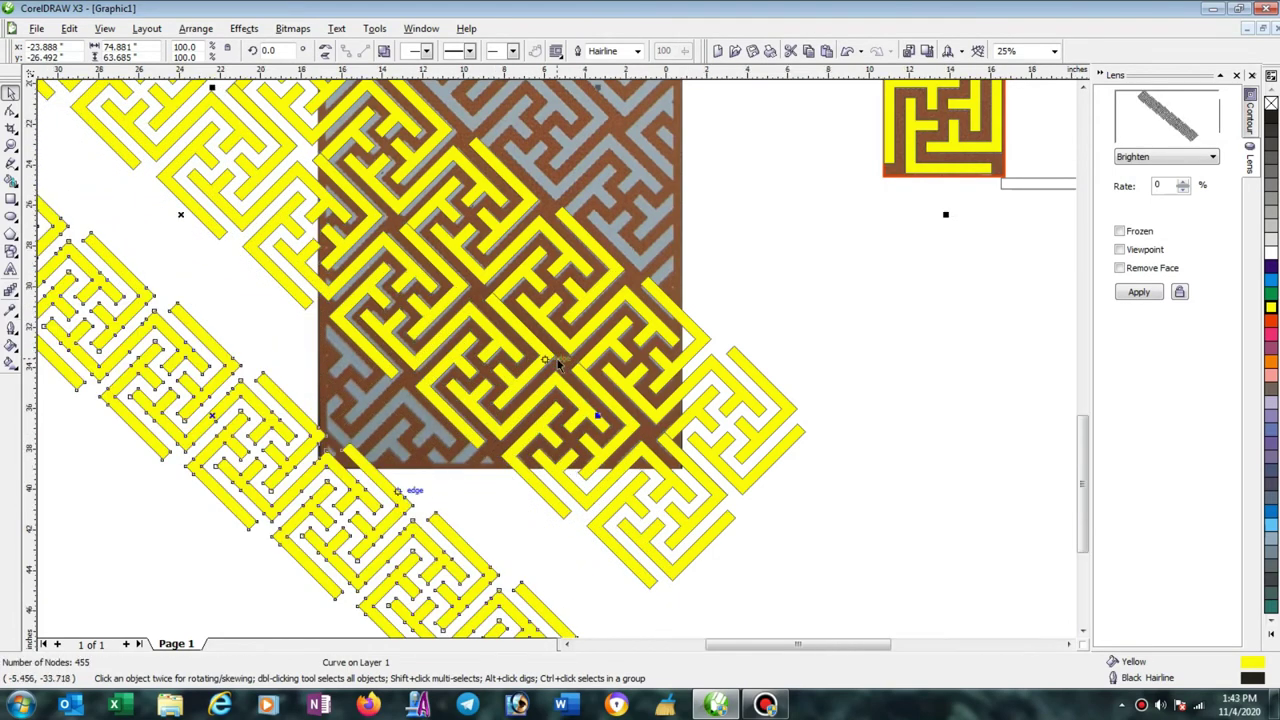
pyautogui.scroll(2, 240, 600)
pyautogui.moveTo(570, 396); pyautogui.dragTo(728, 266)
pyautogui.scroll(-3, 766, 294)
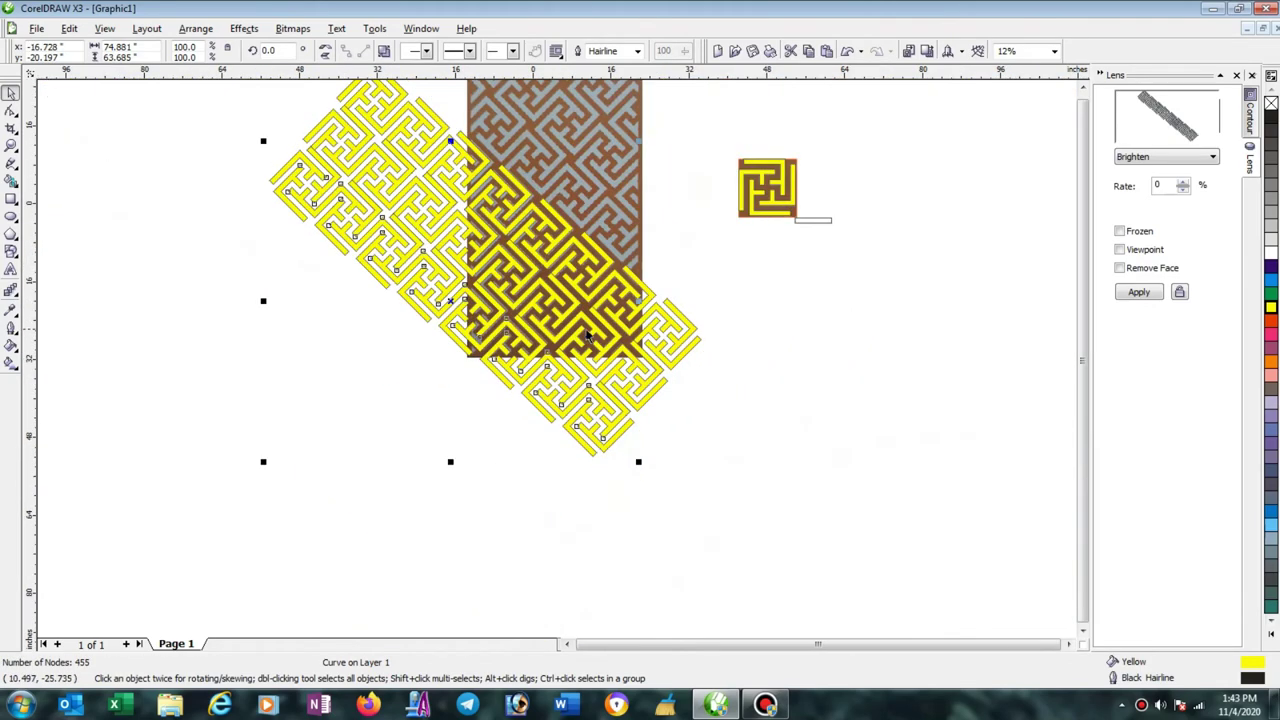
# Select the three diagonal rows and weld them into one curve.
pyautogui.press('Escape')
pyautogui.scroll(2, 320, 278)
pyautogui.moveTo(160, 214); pyautogui.dragTo(670, 618)
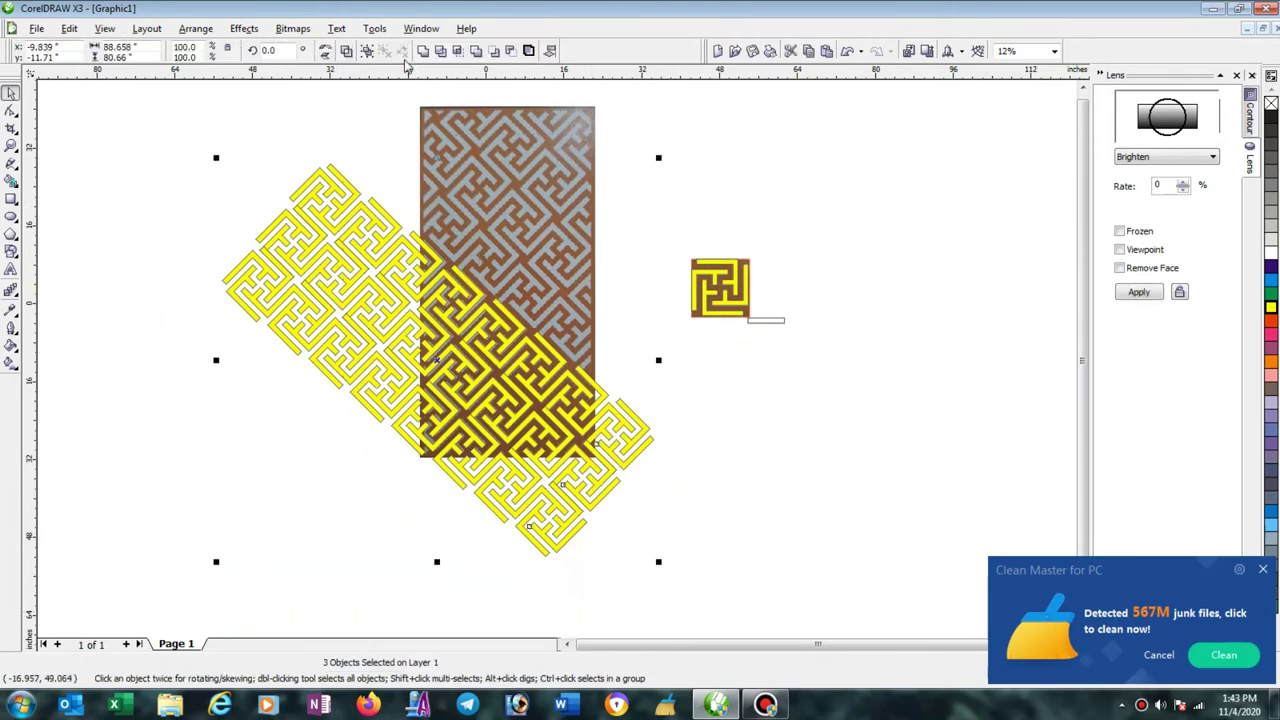
pyautogui.click(422, 51)
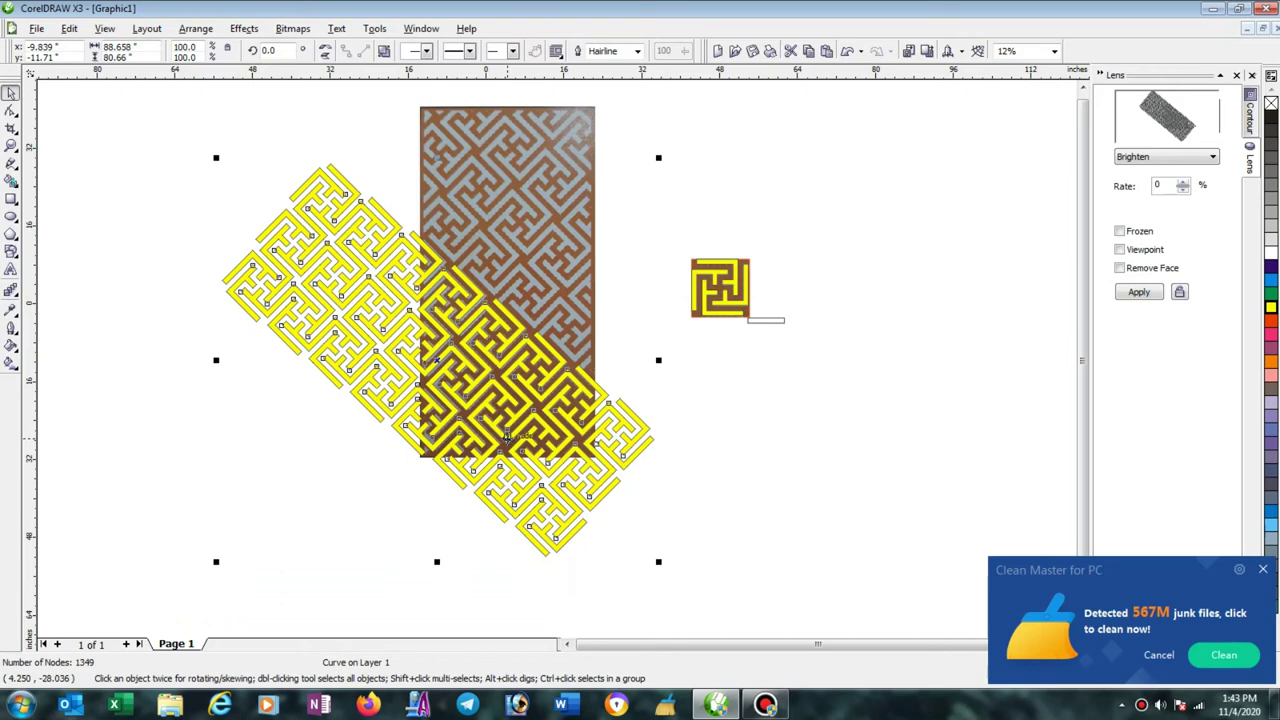
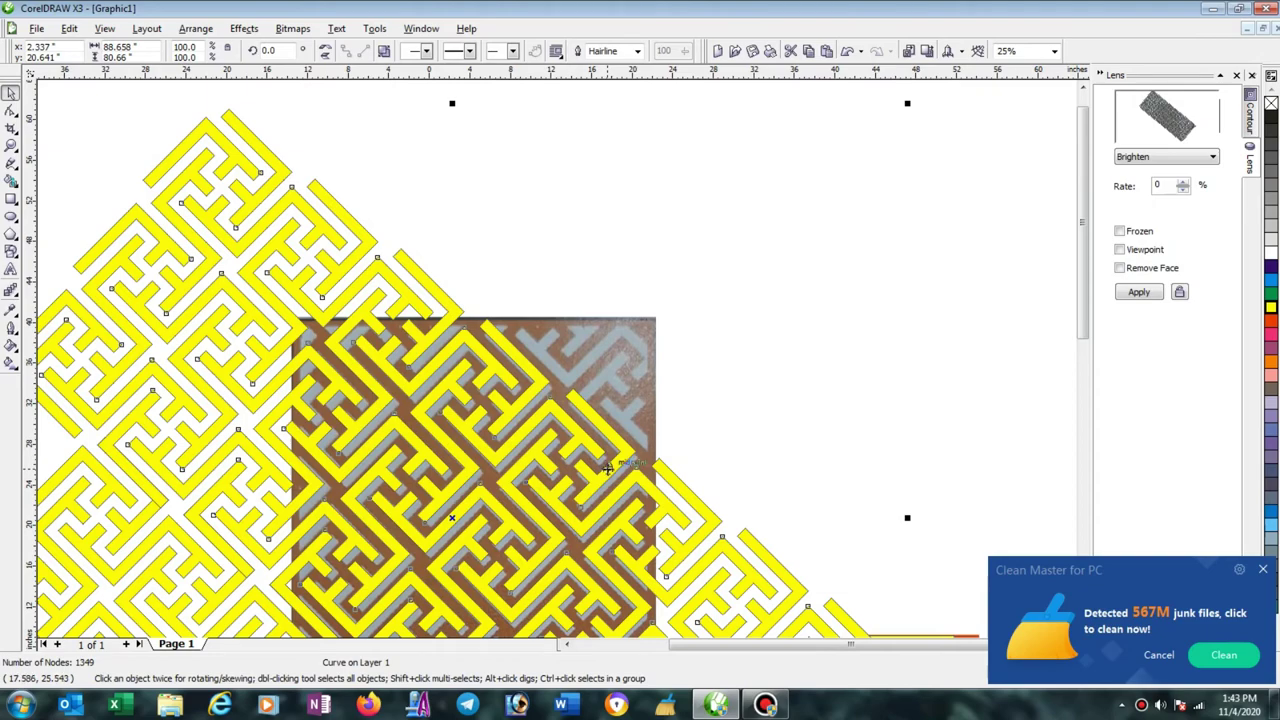
# Copy the welded three-row block up and to the right, fitting it against the existing rows to cover the photo's upper-right corner.
pyautogui.moveTo(607, 468); pyautogui.dragTo(701, 292)
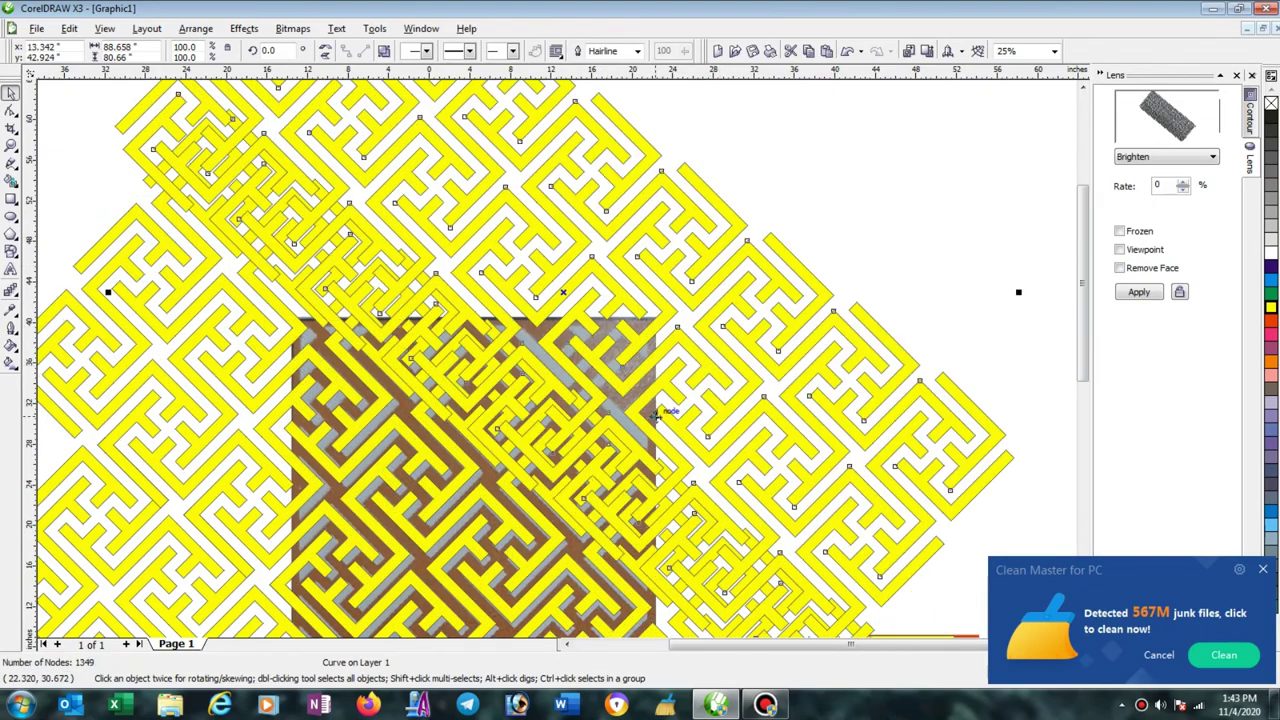
pyautogui.scroll(-4, 563, 425)
pyautogui.scroll(1, 563, 425)
pyautogui.scroll(3, 563, 425)
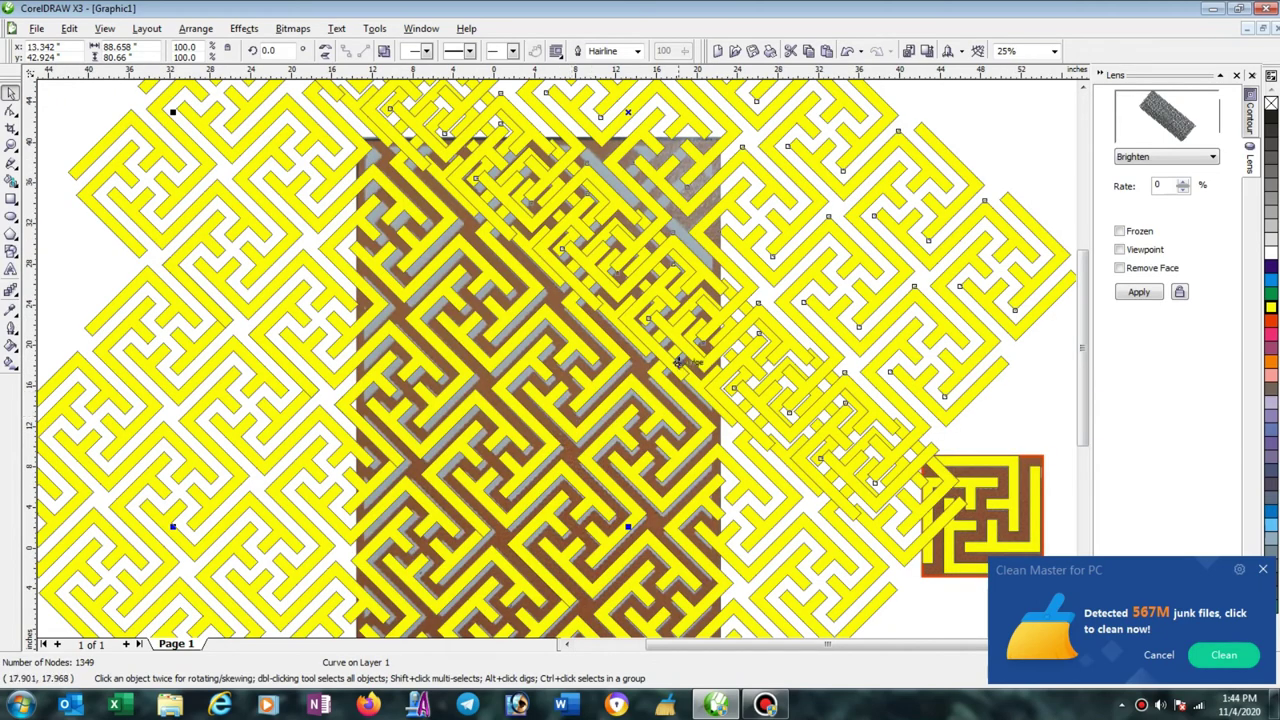
pyautogui.moveTo(677, 363); pyautogui.dragTo(731, 210)
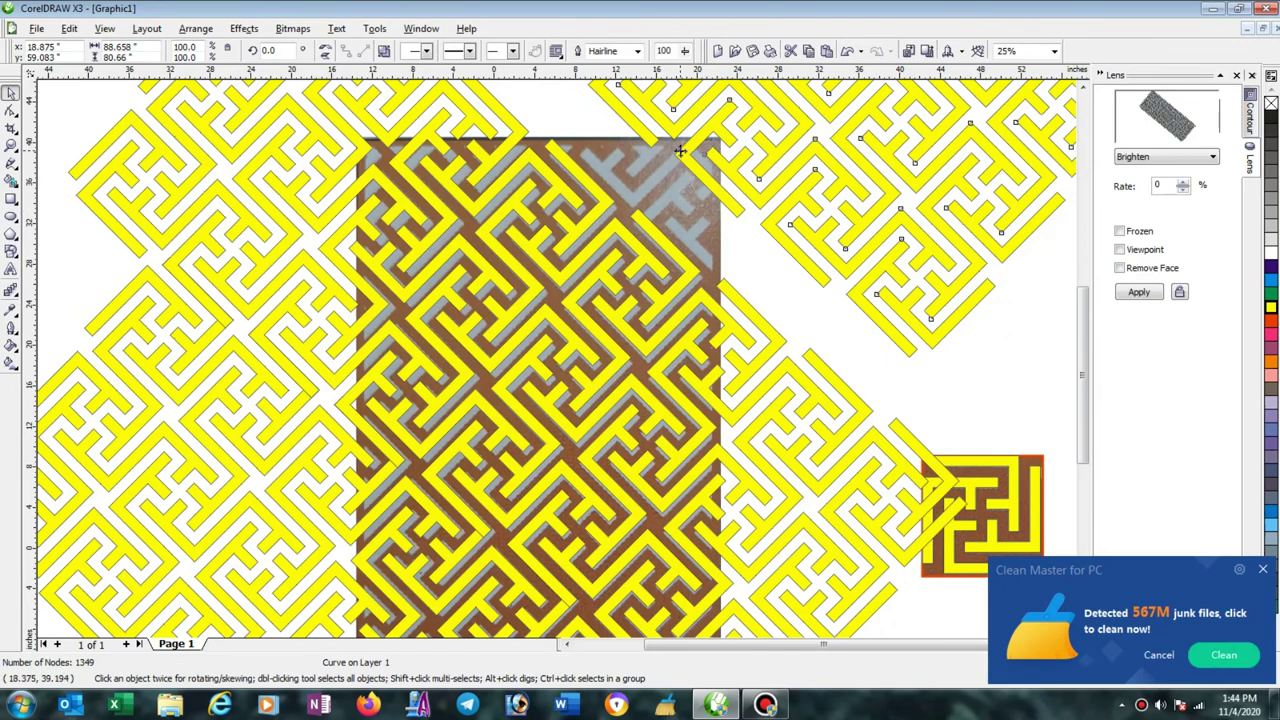
pyautogui.moveTo(679, 150); pyautogui.dragTo(630, 215)
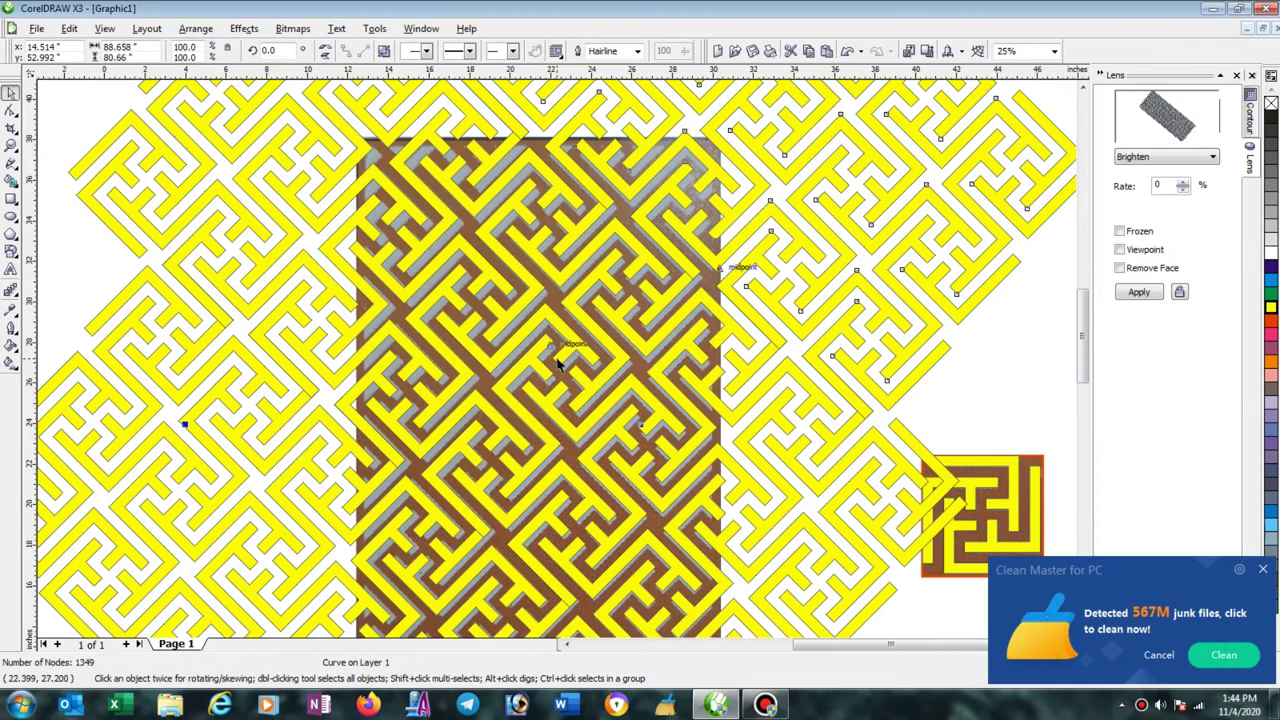
pyautogui.scroll(2, 572, 348)
pyautogui.scroll(2, 572, 348)
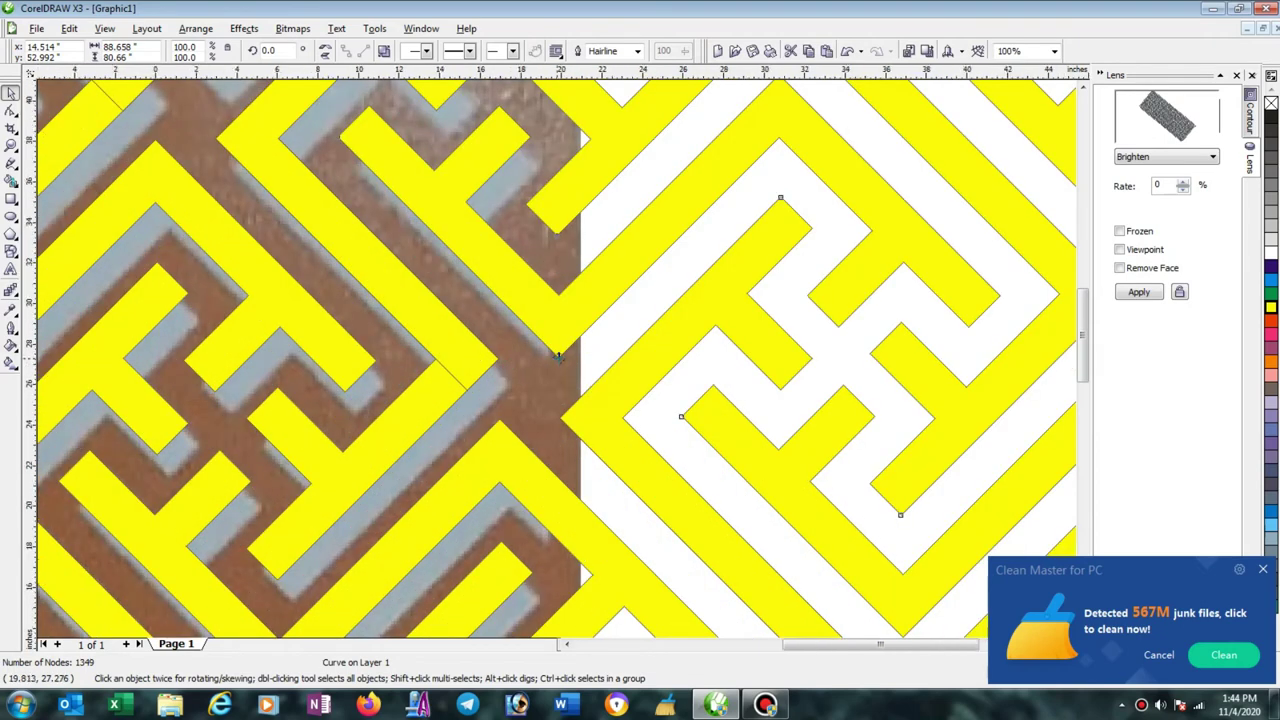
pyautogui.scroll(-2, 557, 358)
pyautogui.scroll(-2, 557, 358)
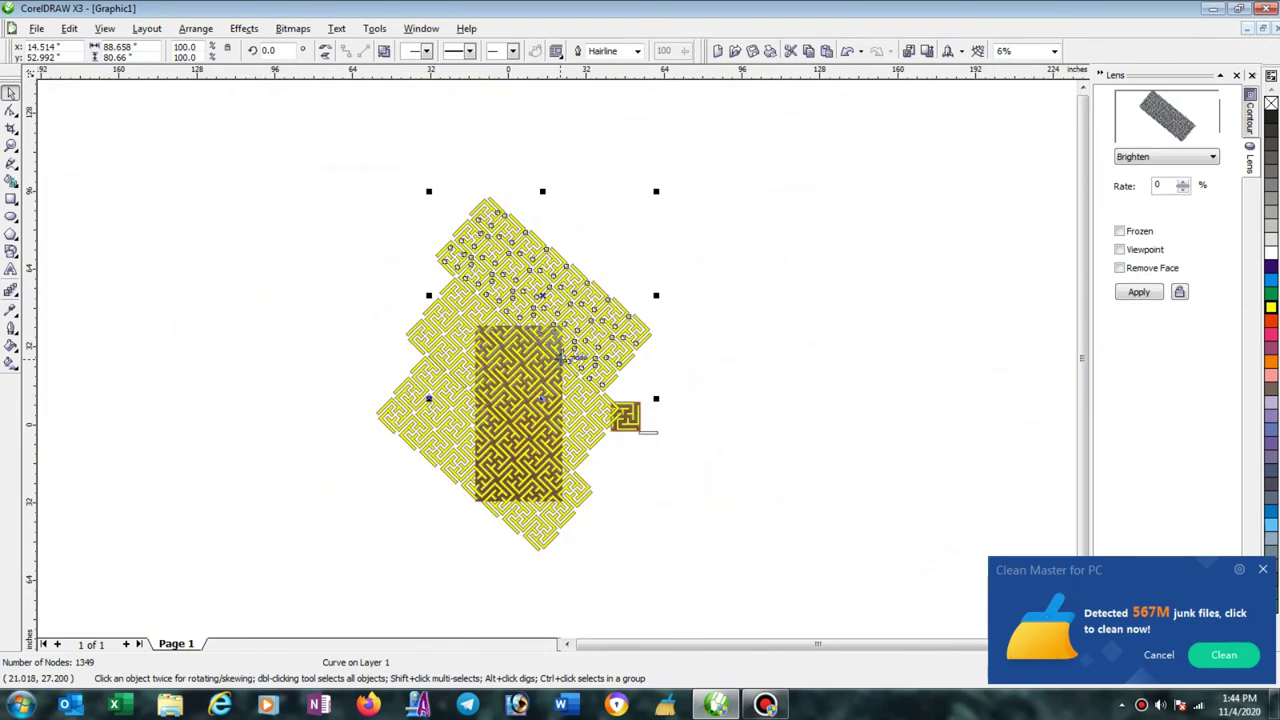
# Move the sample motif tile clear of the lattice's right side and weld the lower two lattice blocks into one curve.
pyautogui.moveTo(680, 382); pyautogui.dragTo(842, 397)
pyautogui.click(768, 292)
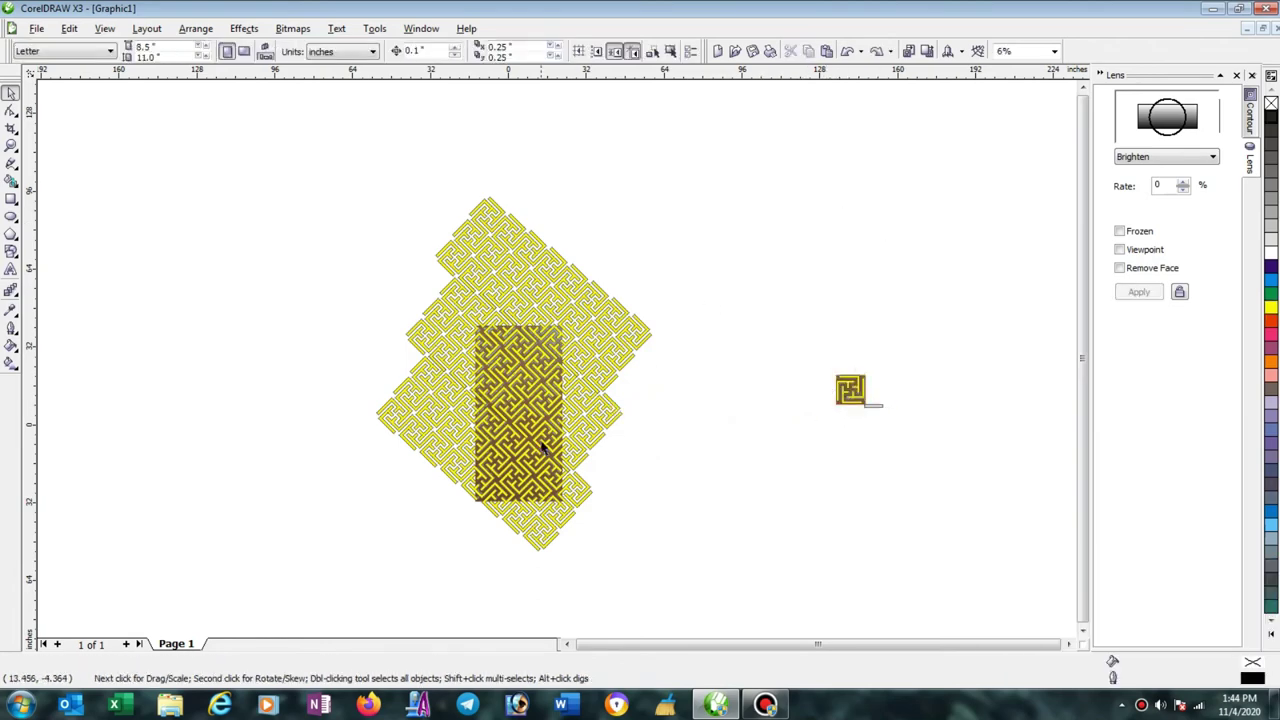
pyautogui.scroll(1, 543, 450)
pyautogui.click(578, 405)
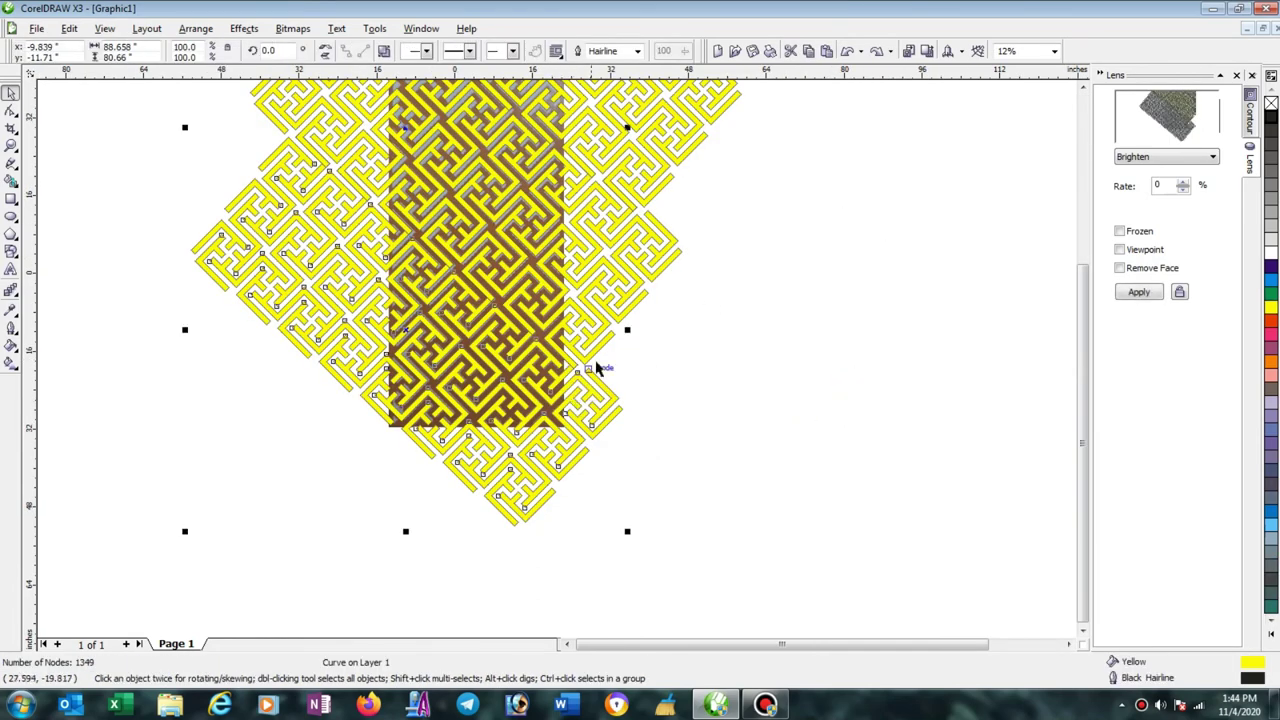
pyautogui.keyDown('shift'); pyautogui.click(636, 306); pyautogui.keyUp('shift')
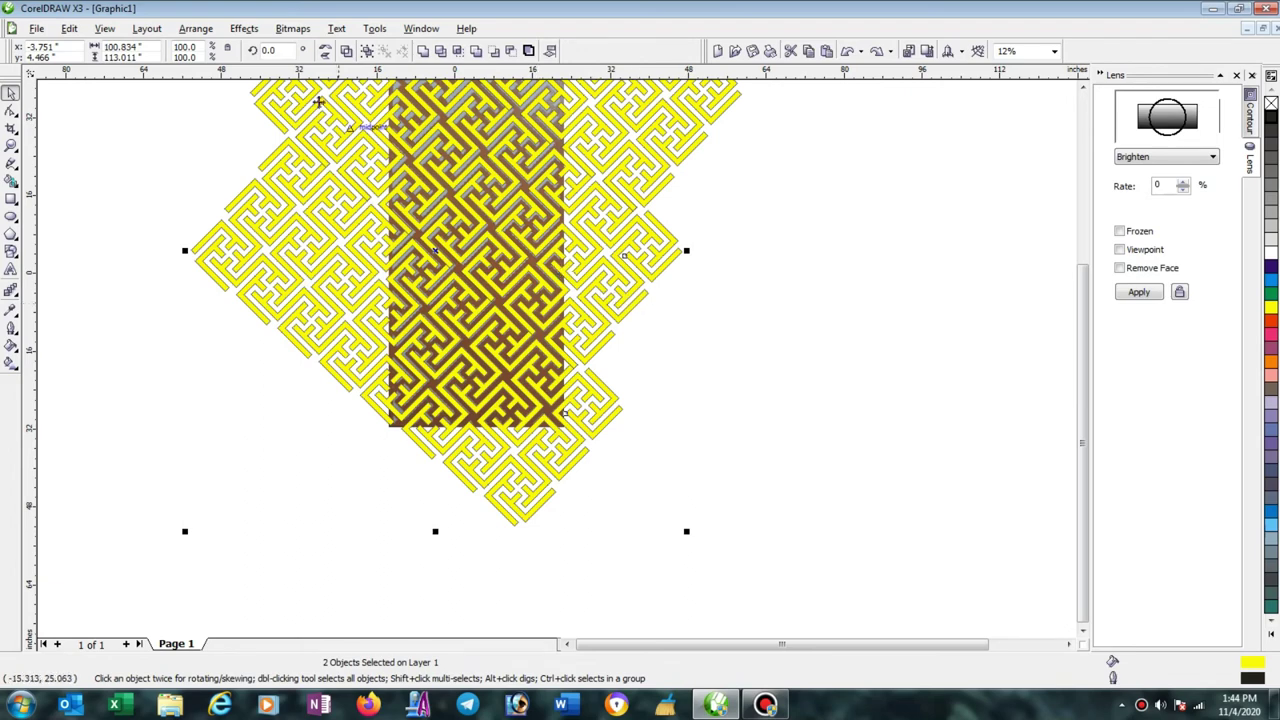
pyautogui.click(424, 51)
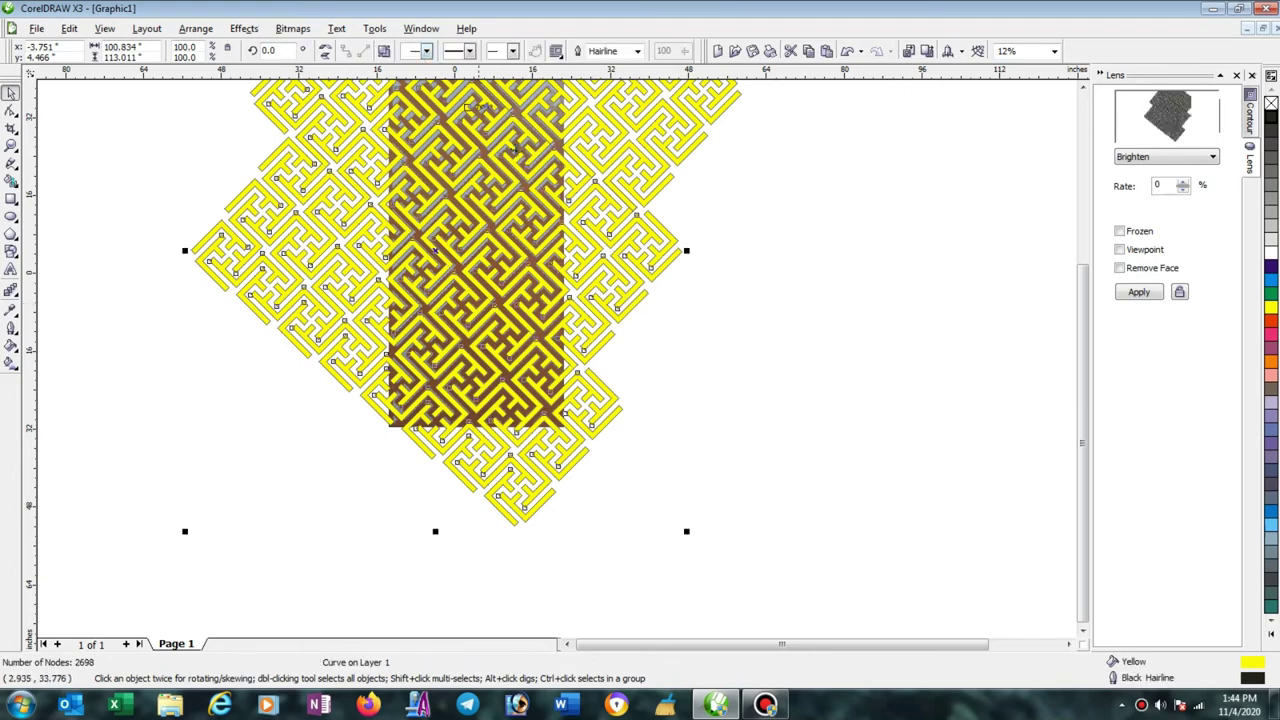
# Weld the upper lattice block to the combined lower blocks so the whole lattice is a single curve.
pyautogui.click(776, 280)
pyautogui.click(670, 244)
pyautogui.keyDown('shift'); pyautogui.click(670, 187); pyautogui.keyUp('shift')
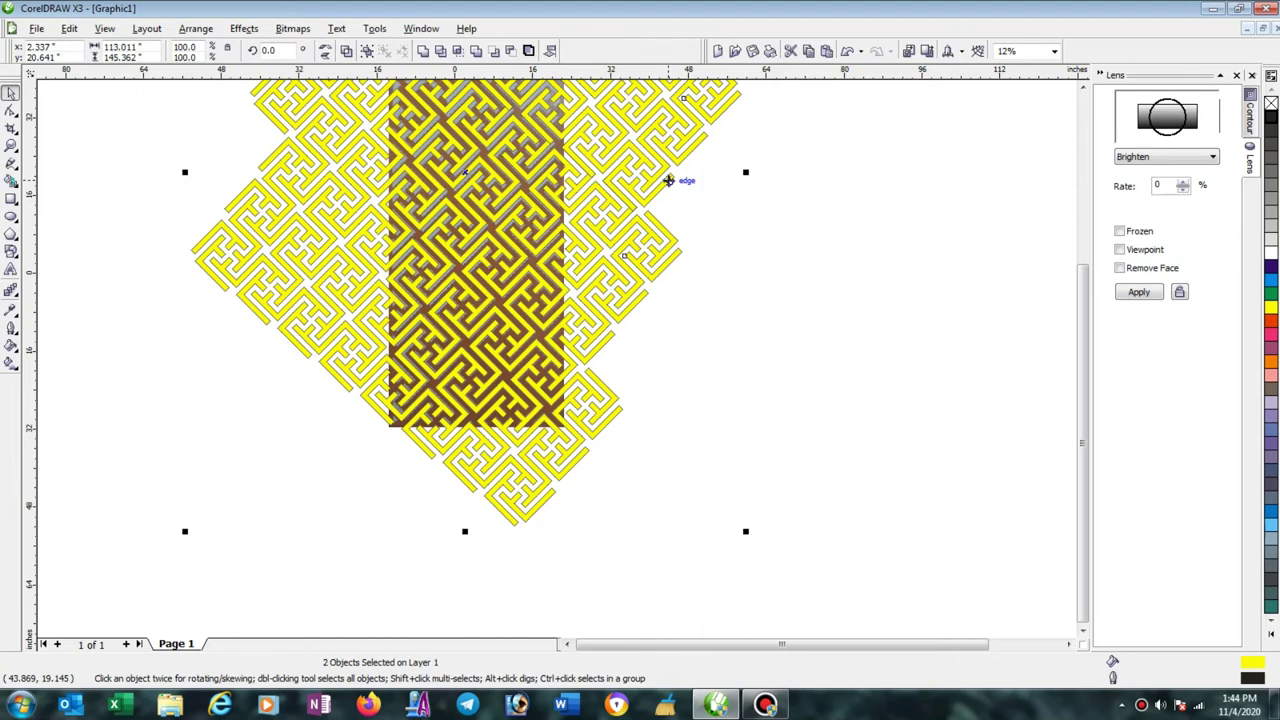
pyautogui.click(424, 51)
pyautogui.moveTo(1083, 415); pyautogui.dragTo(1080, 333)
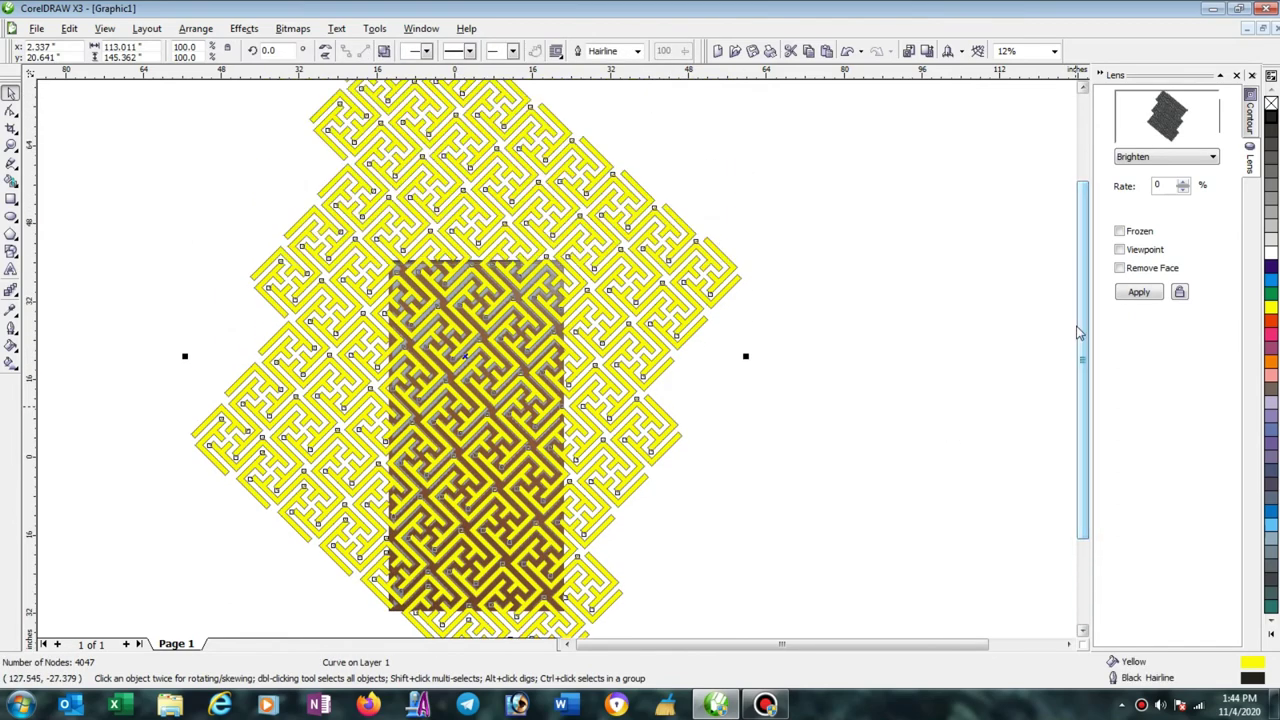
pyautogui.click(926, 360)
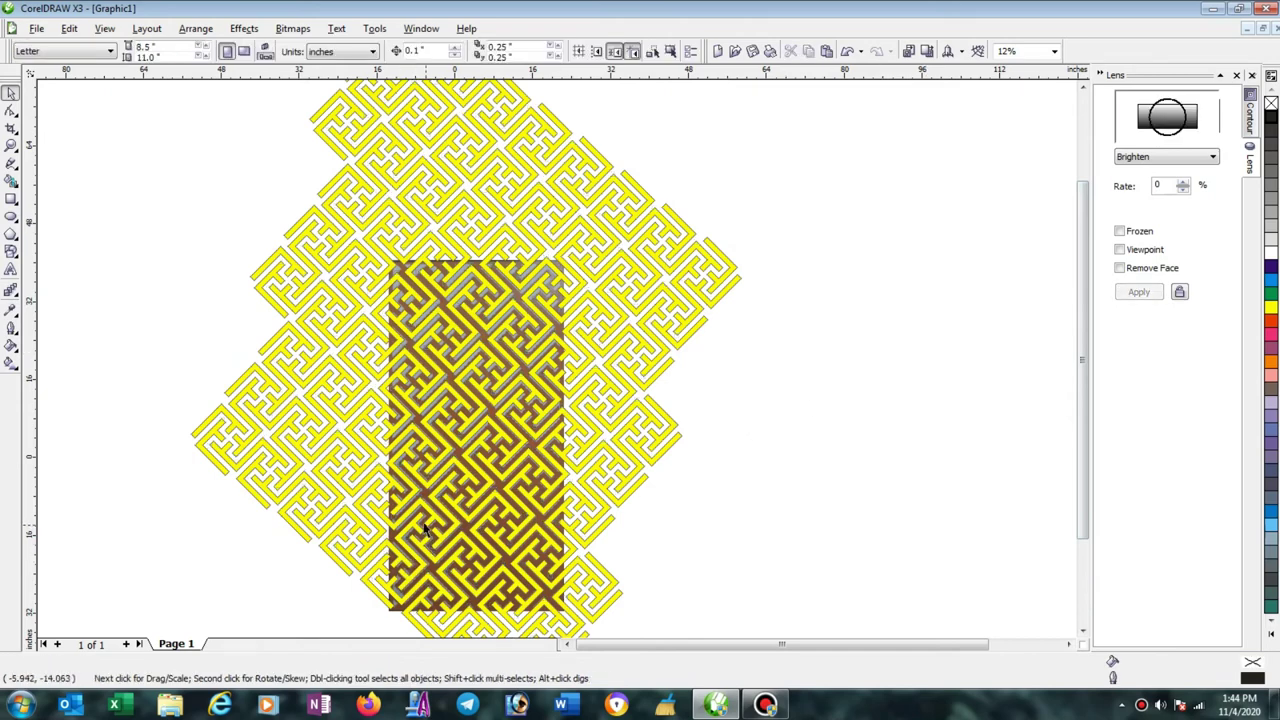
# Draw a rectangle about 35.9 × 72.3 inches around the photo, fitting its upper edge exactly to the photo's border.
pyautogui.click(11, 199)
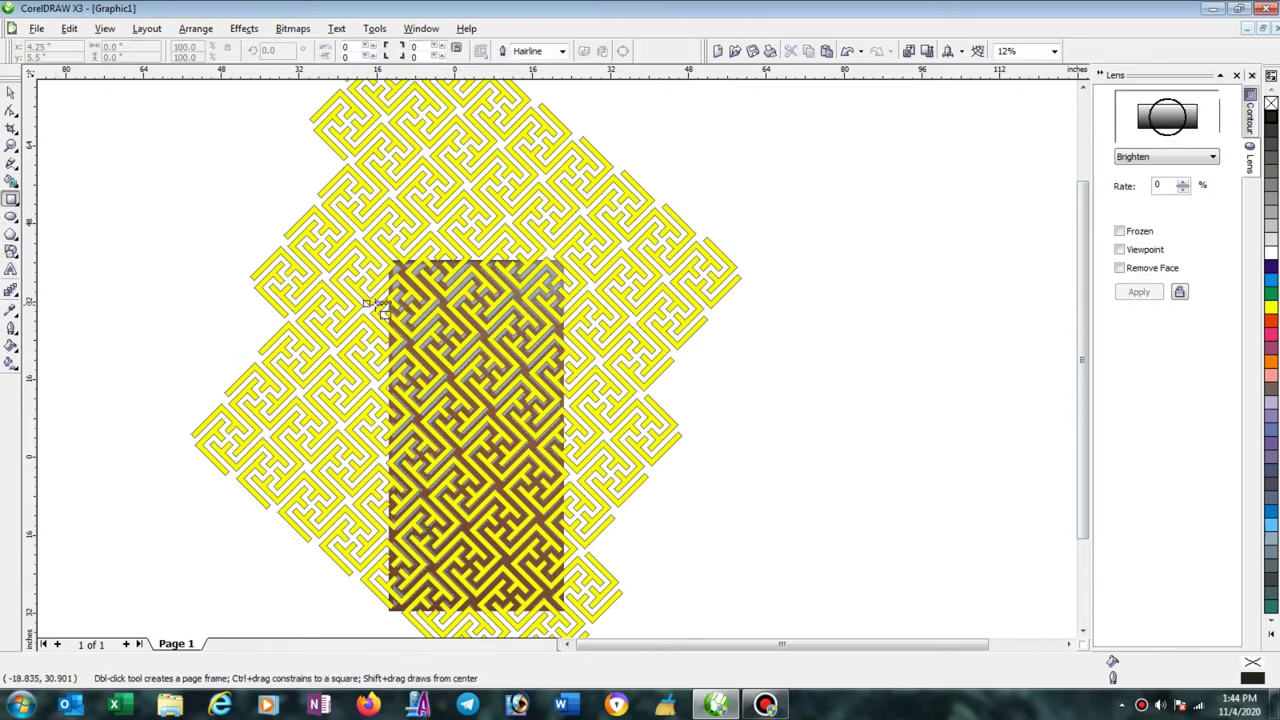
pyautogui.moveTo(389, 260); pyautogui.dragTo(569, 616)
pyautogui.scroll(4, 470, 230)
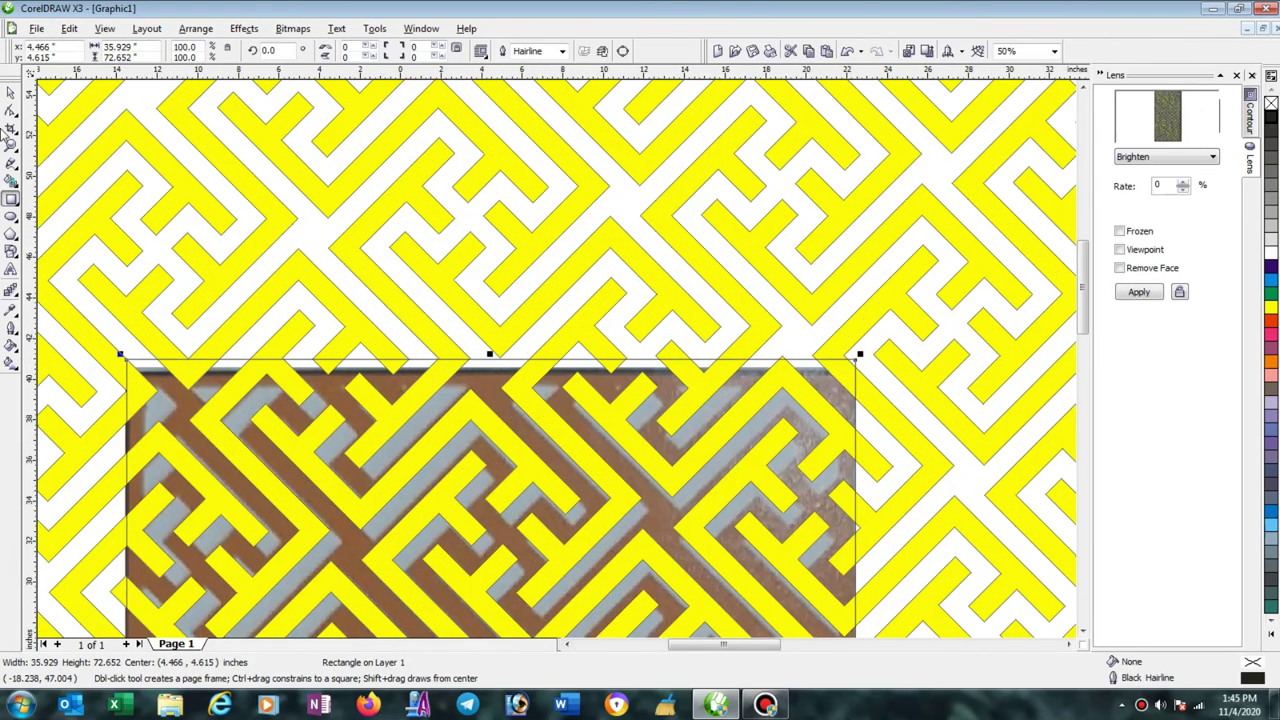
pyautogui.click(10, 93)
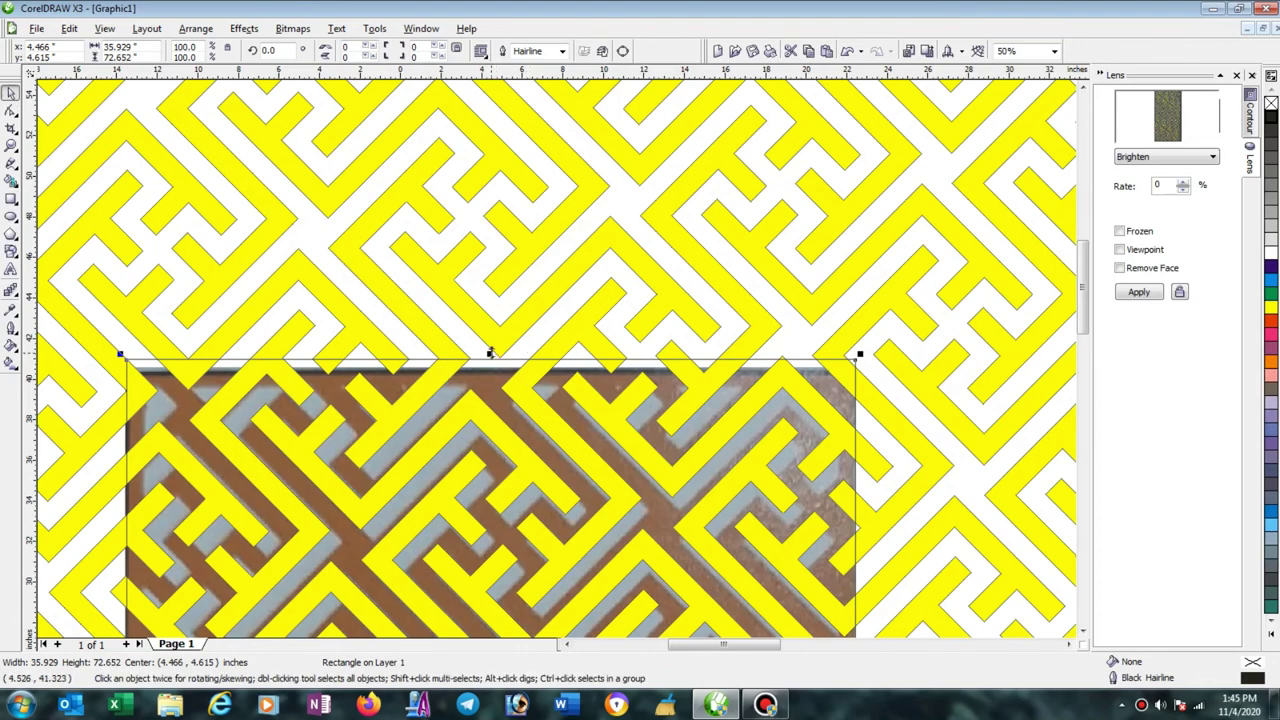
pyautogui.moveTo(490, 354); pyautogui.dragTo(577, 355)
pyautogui.scroll(4, 543, 366)
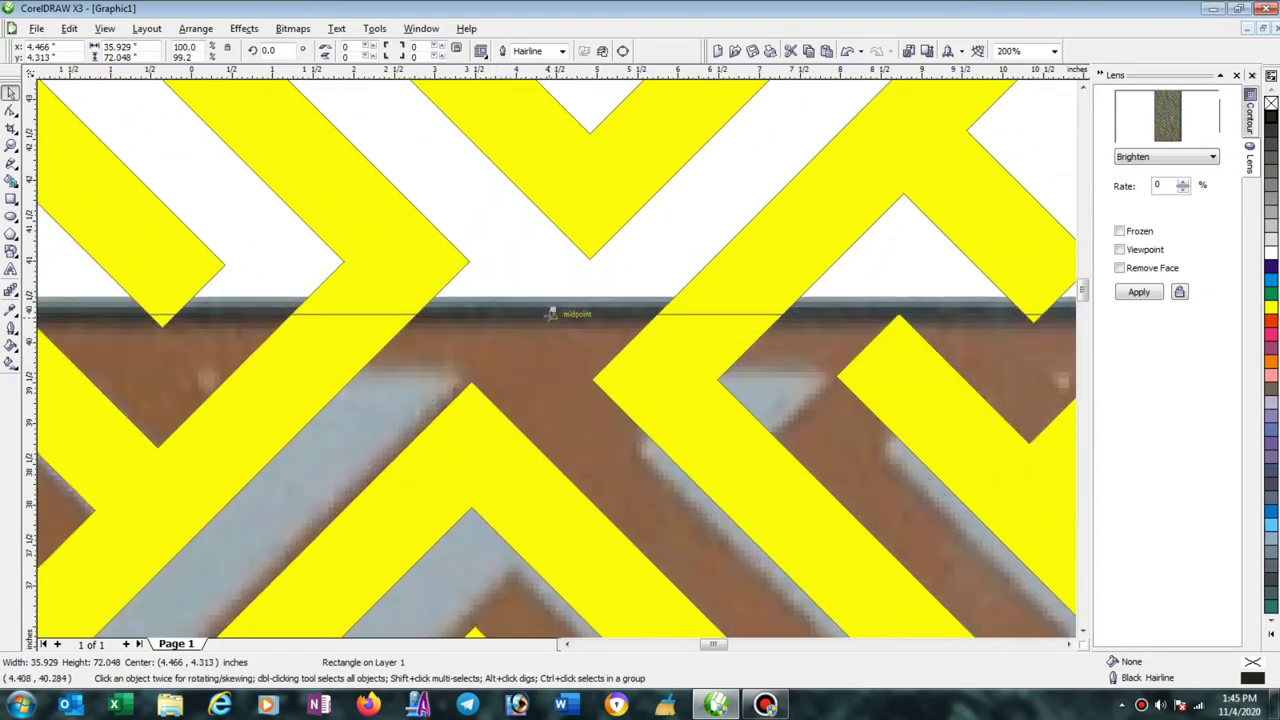
pyautogui.moveTo(553, 310); pyautogui.dragTo(551, 287)
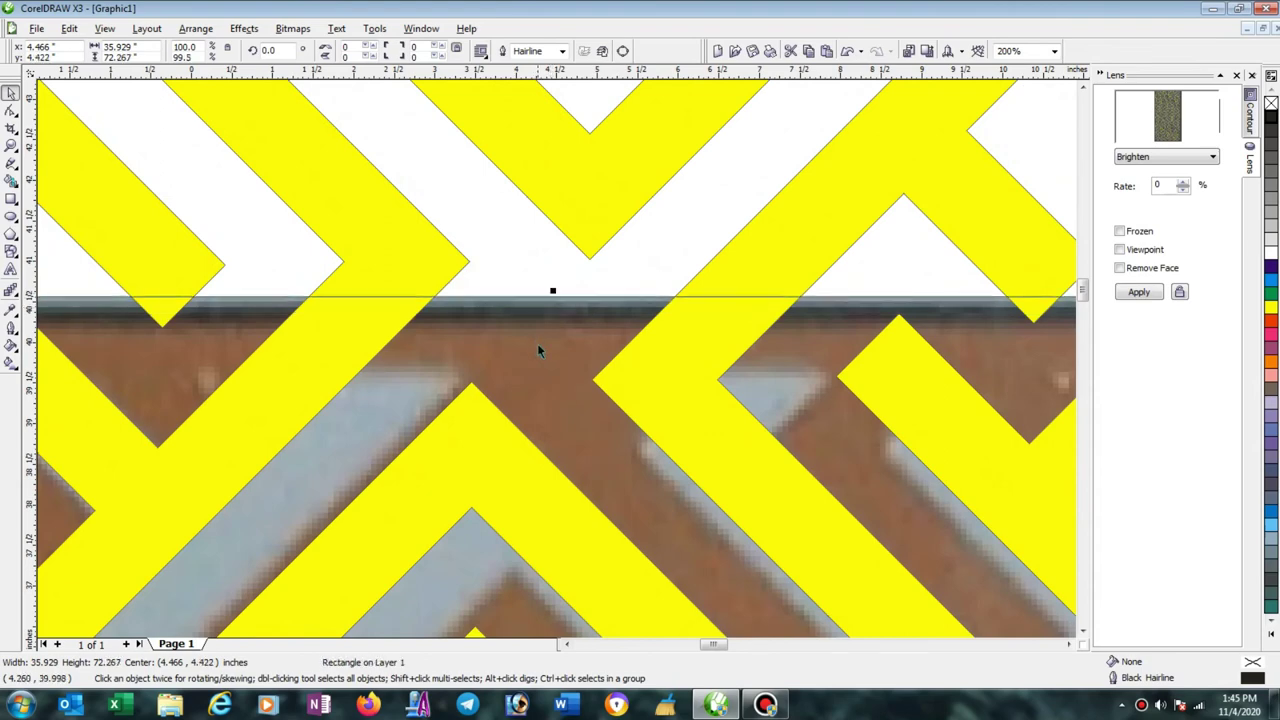
# Intersect the lattice curve with the rectangle to produce a lattice piece cropped to the photo's area.
pyautogui.scroll(-6, 558, 366)
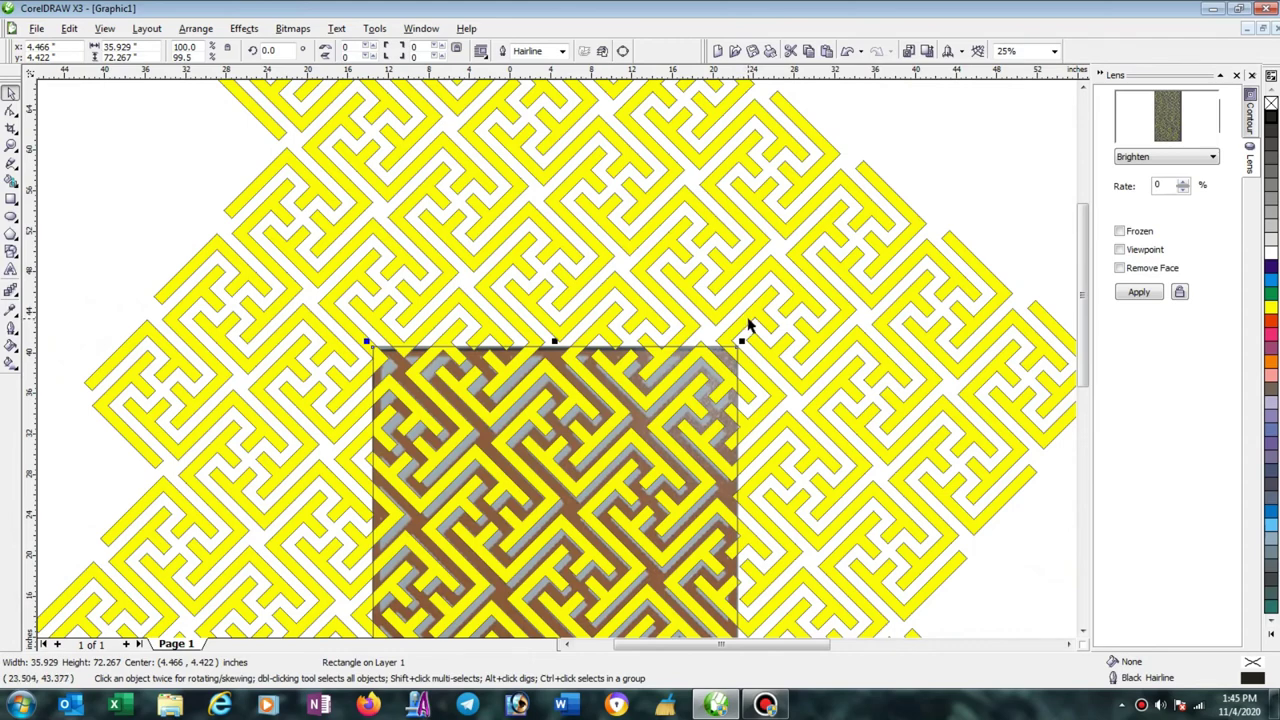
pyautogui.keyDown('shift'); pyautogui.click(750, 323); pyautogui.keyUp('shift')
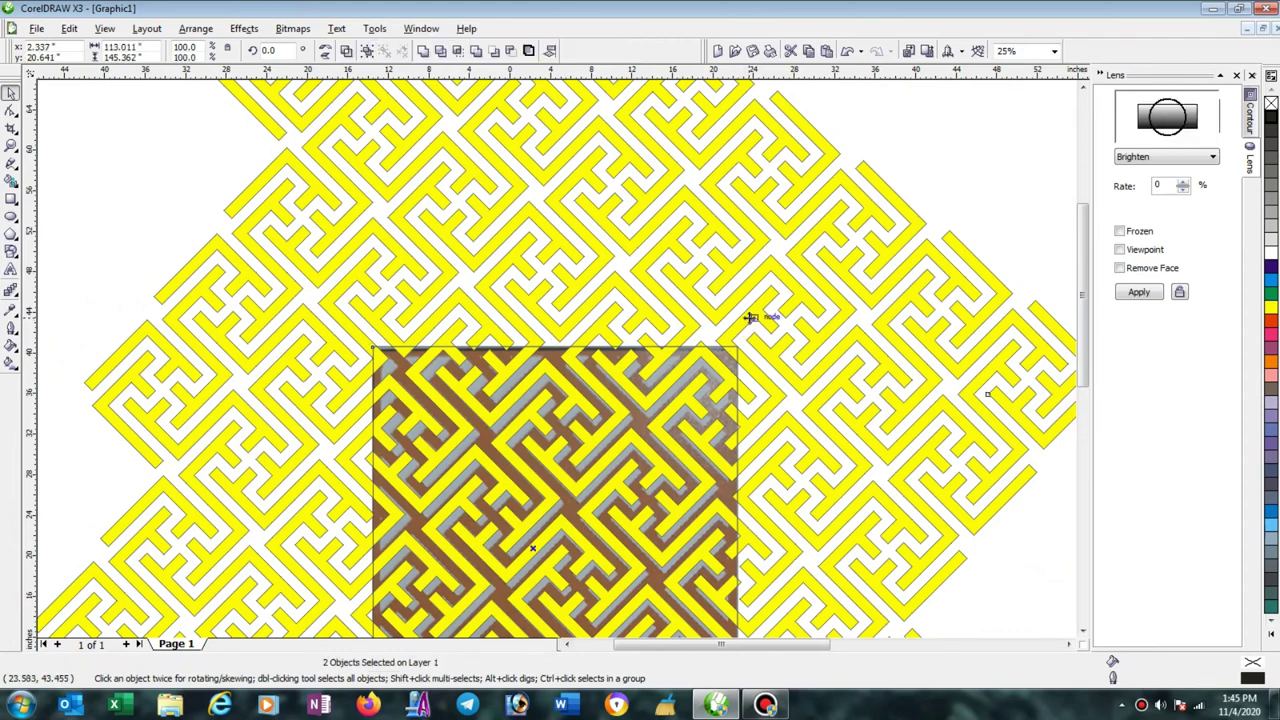
pyautogui.click(457, 52)
pyautogui.press('F4')
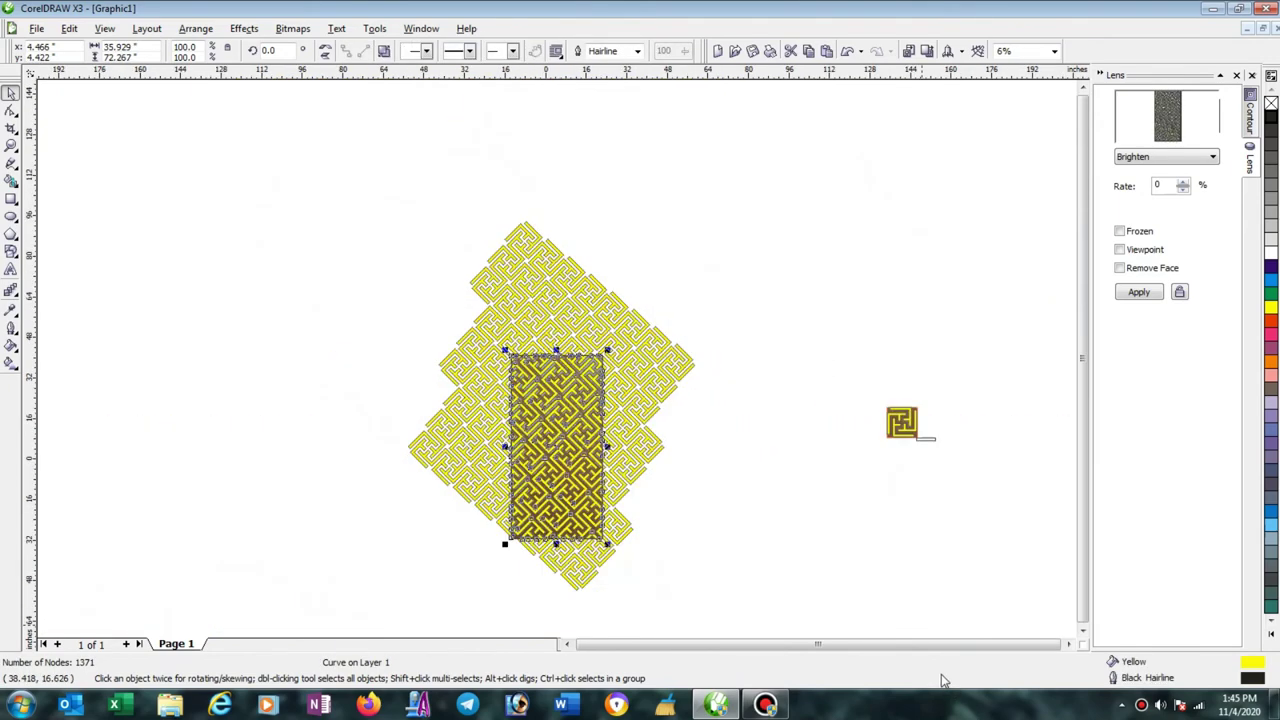
pyautogui.click(789, 540)
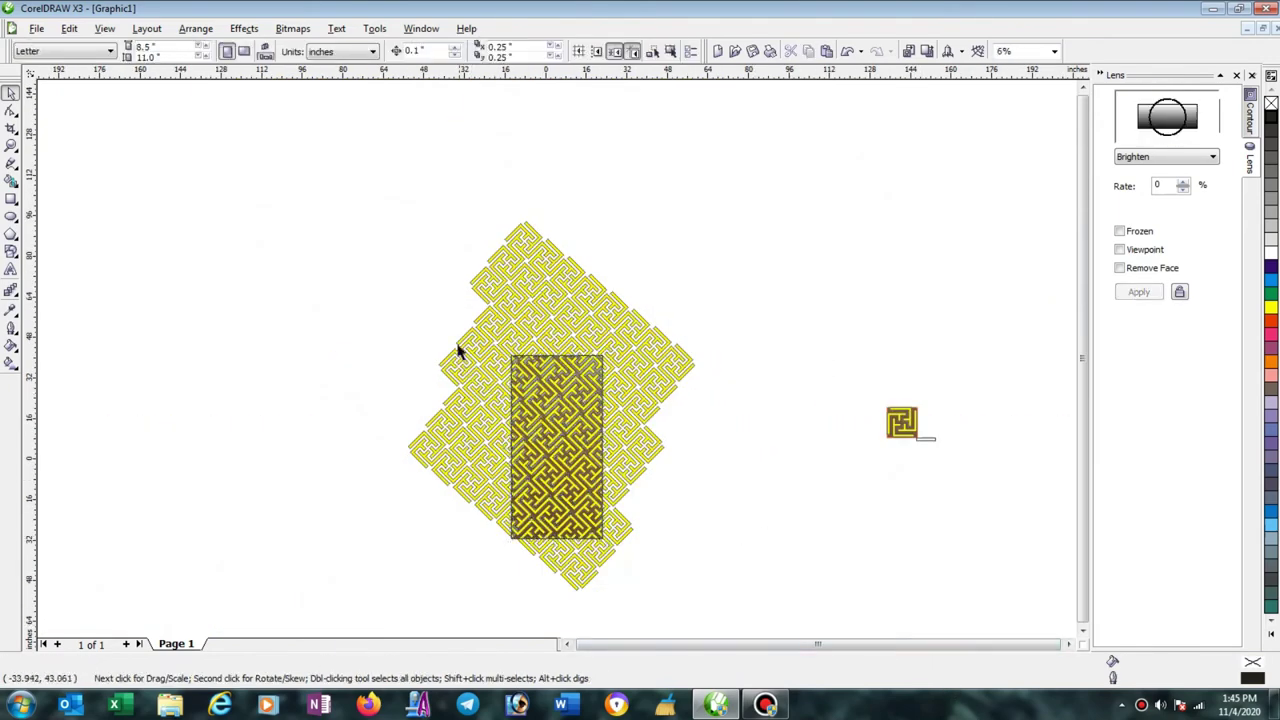
# Copy the cropped lattice, its rectangle and the photo to the empty area right of the full lattice.
pyautogui.moveTo(438, 326); pyautogui.dragTo(613, 568)
pyautogui.moveTo(567, 487); pyautogui.dragTo(821, 348)
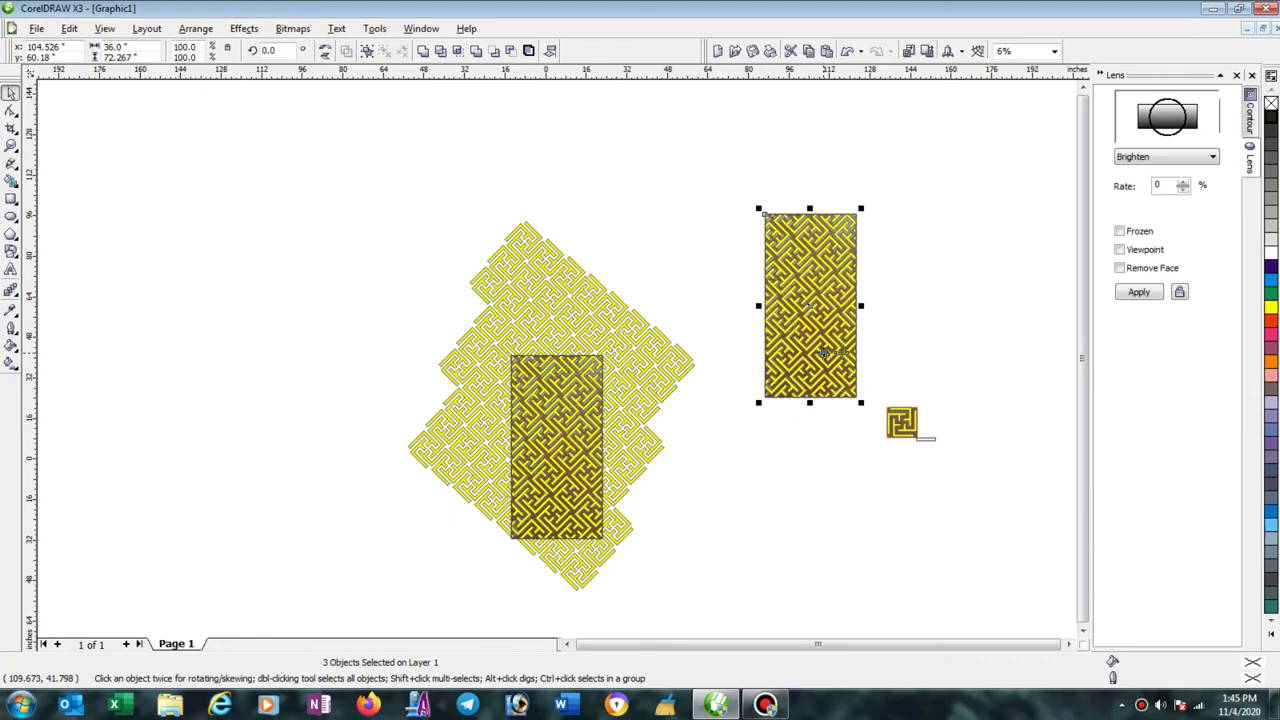
pyautogui.click(926, 263)
# Delete the photo from behind the copied lattice, leaving only the yellow shapes and the rectangle.
pyautogui.scroll(3, 820, 246)
pyautogui.scroll(3, 560, 365)
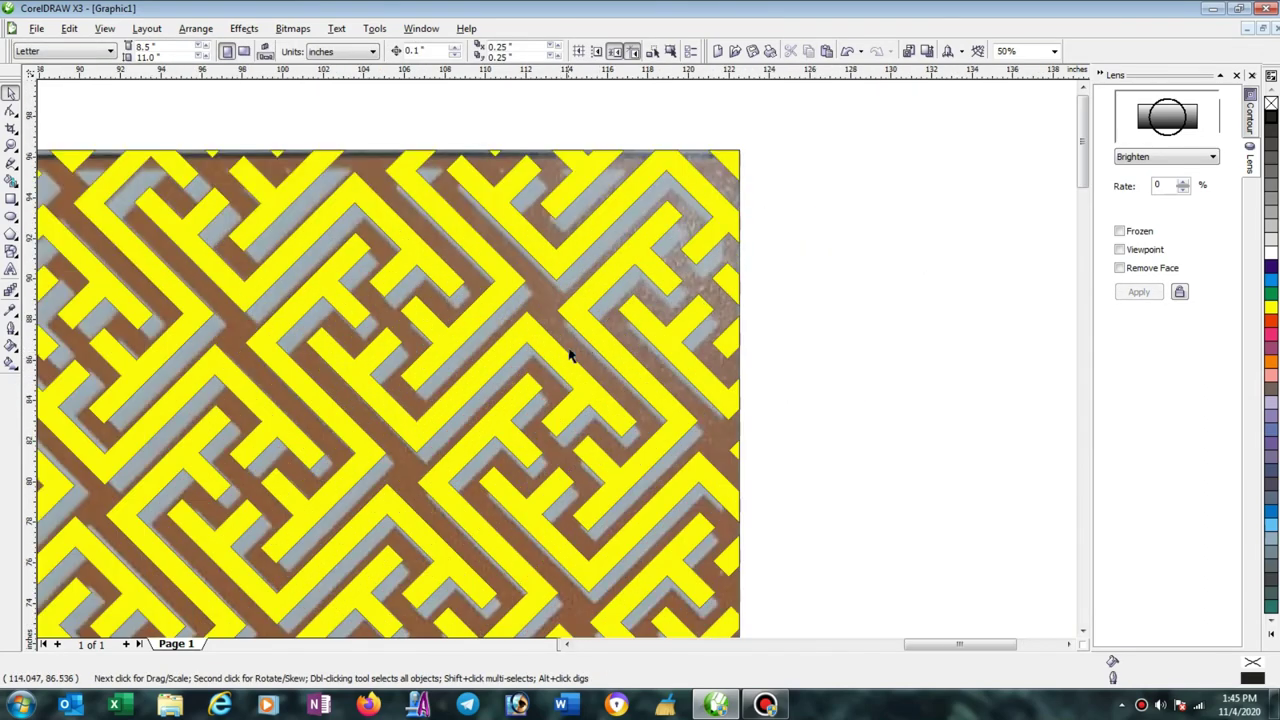
pyautogui.click(575, 347)
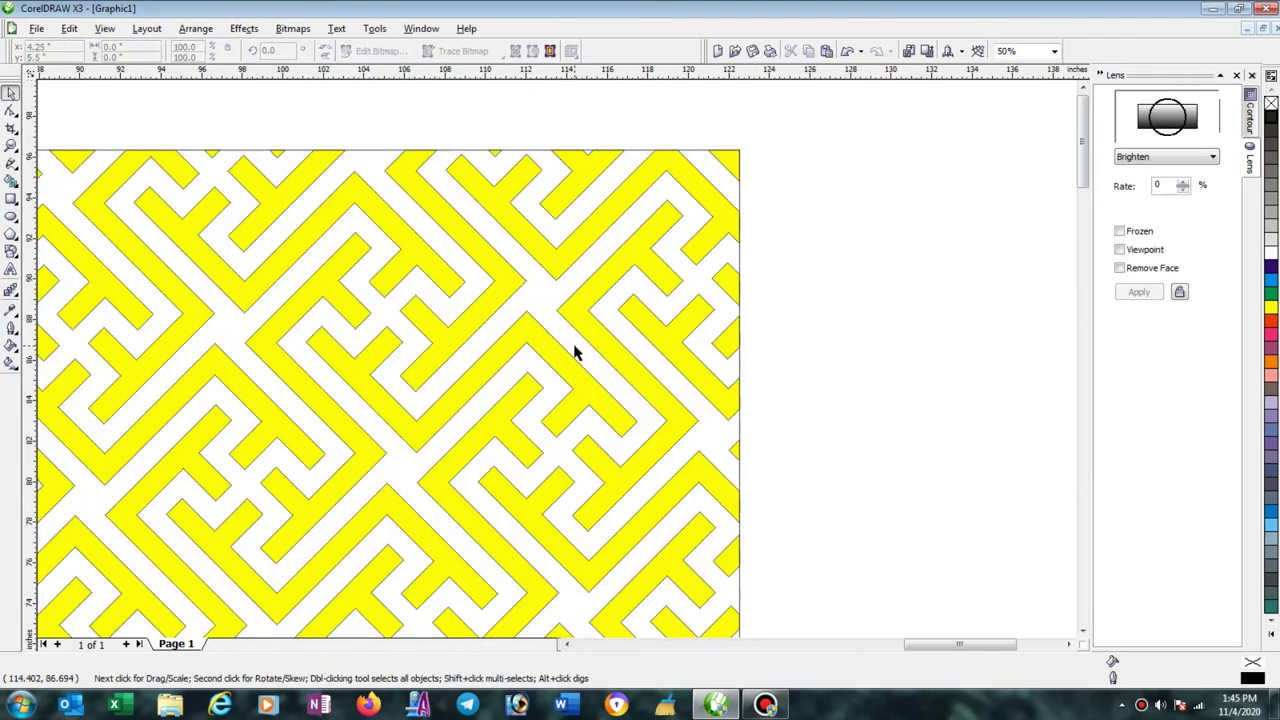
pyautogui.press('Escape')
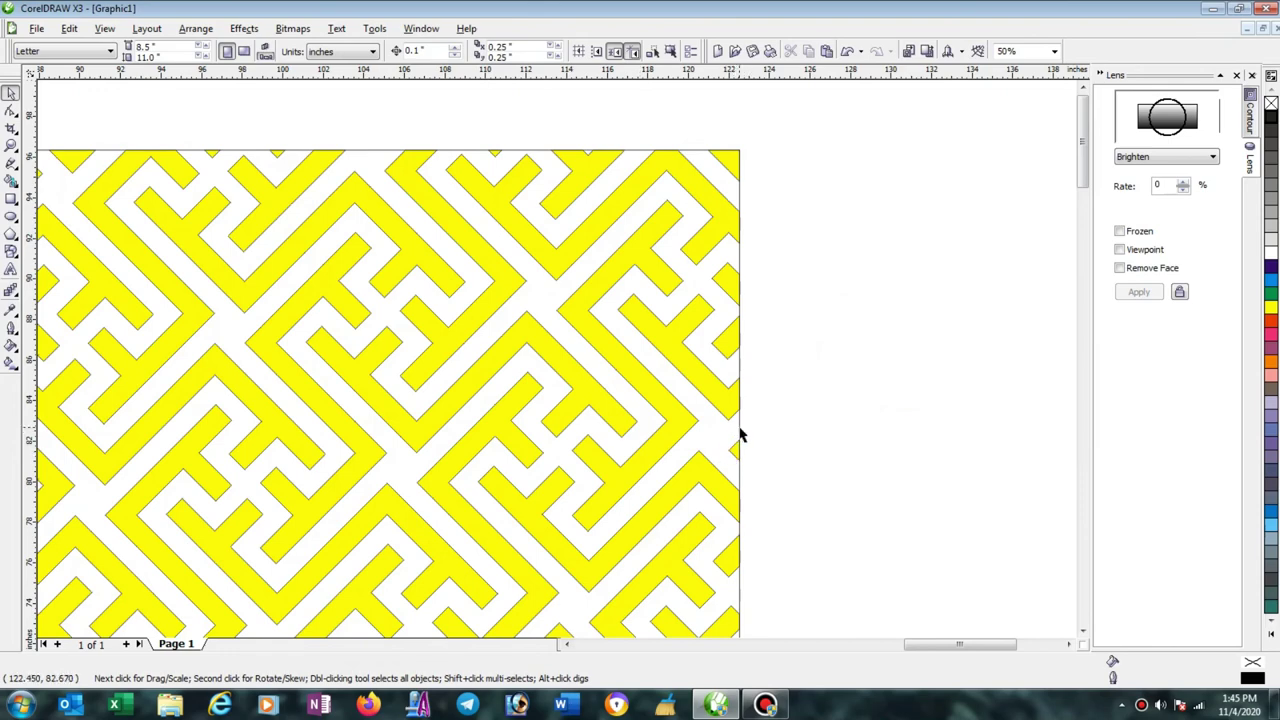
# Add a one-step outside contour with a 1.0 in offset to the copied rectangle and break the contour group apart.
pyautogui.click(741, 434)
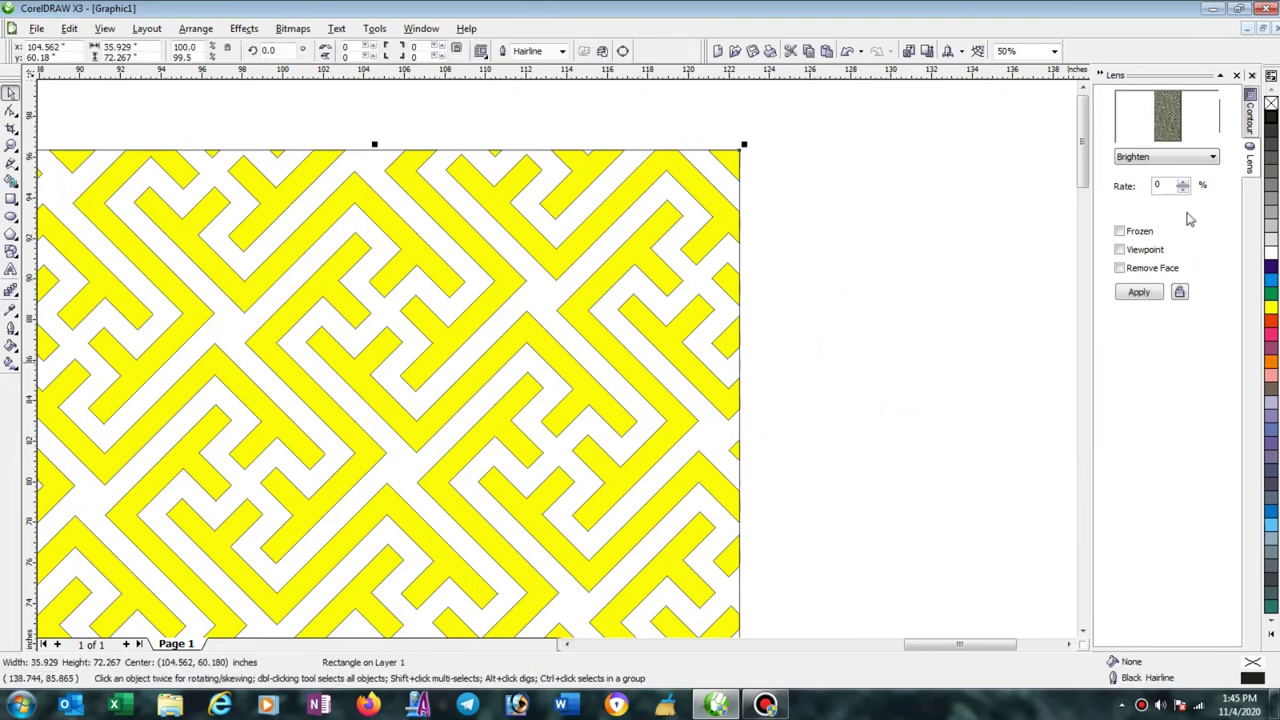
pyautogui.click(1249, 110)
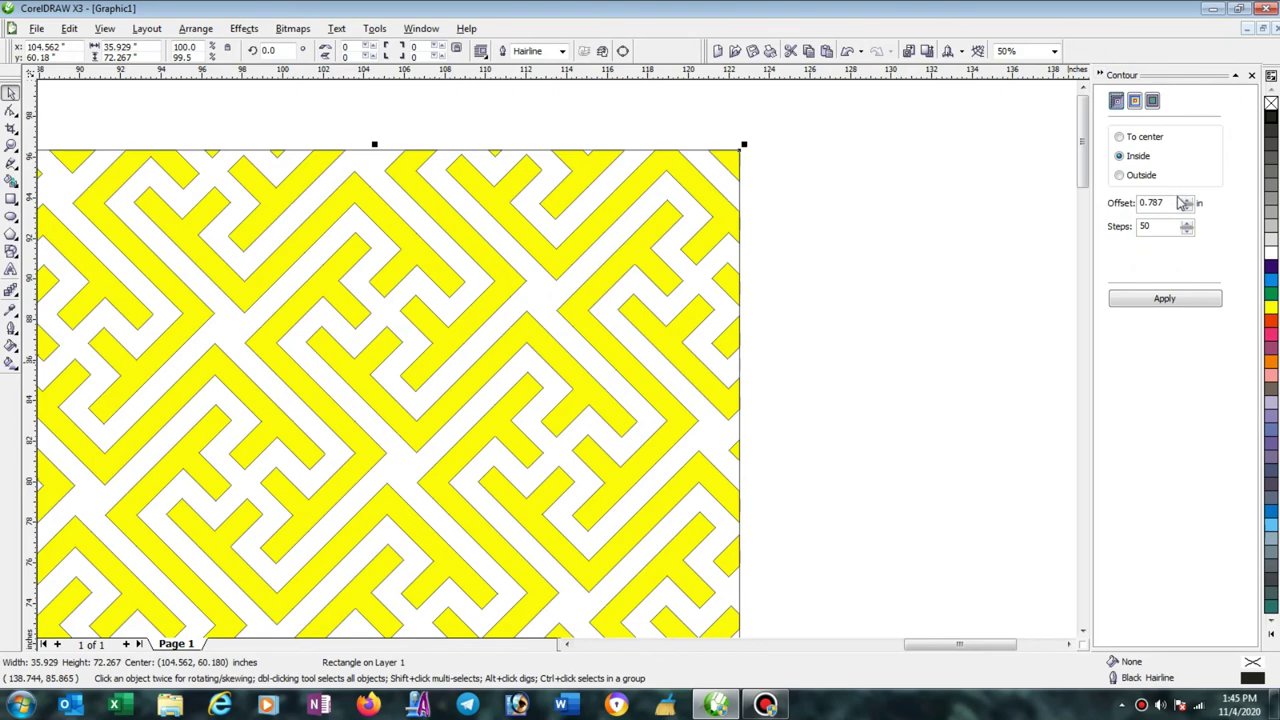
pyautogui.moveTo(1170, 202); pyautogui.dragTo(1133, 207)
pyautogui.click(1166, 304)
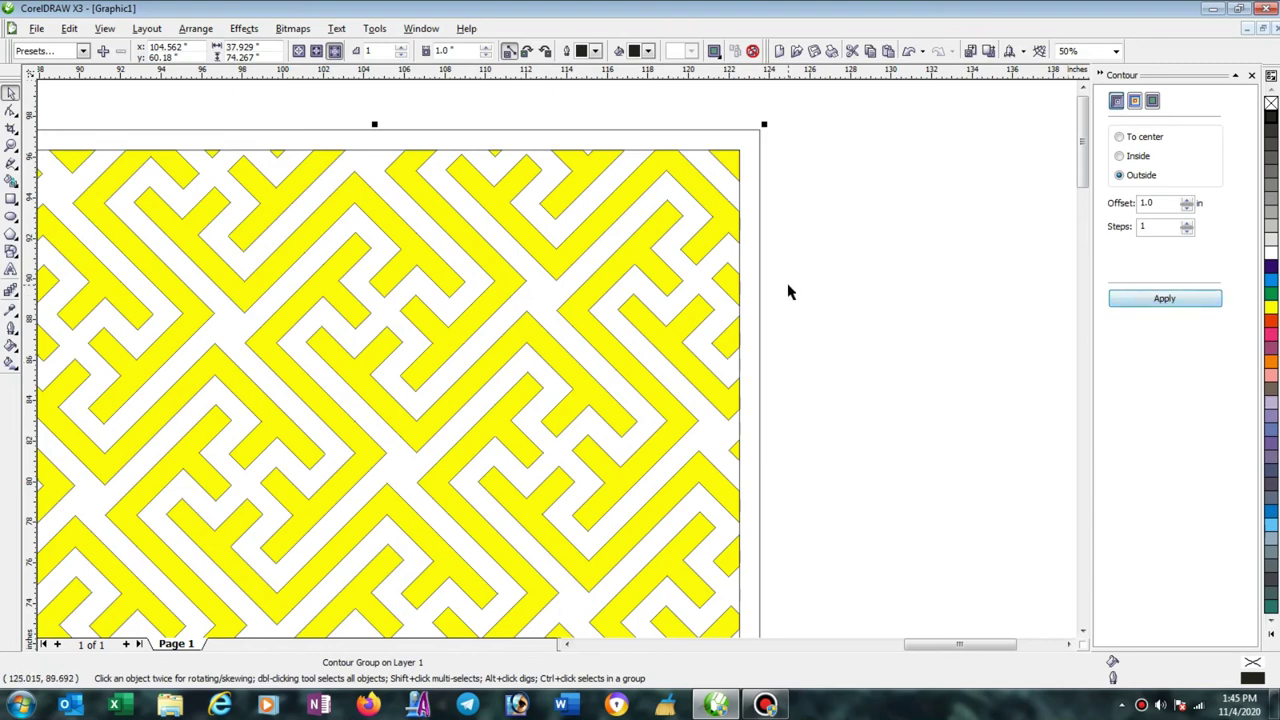
pyautogui.click(186, 34)
pyautogui.click(210, 178)
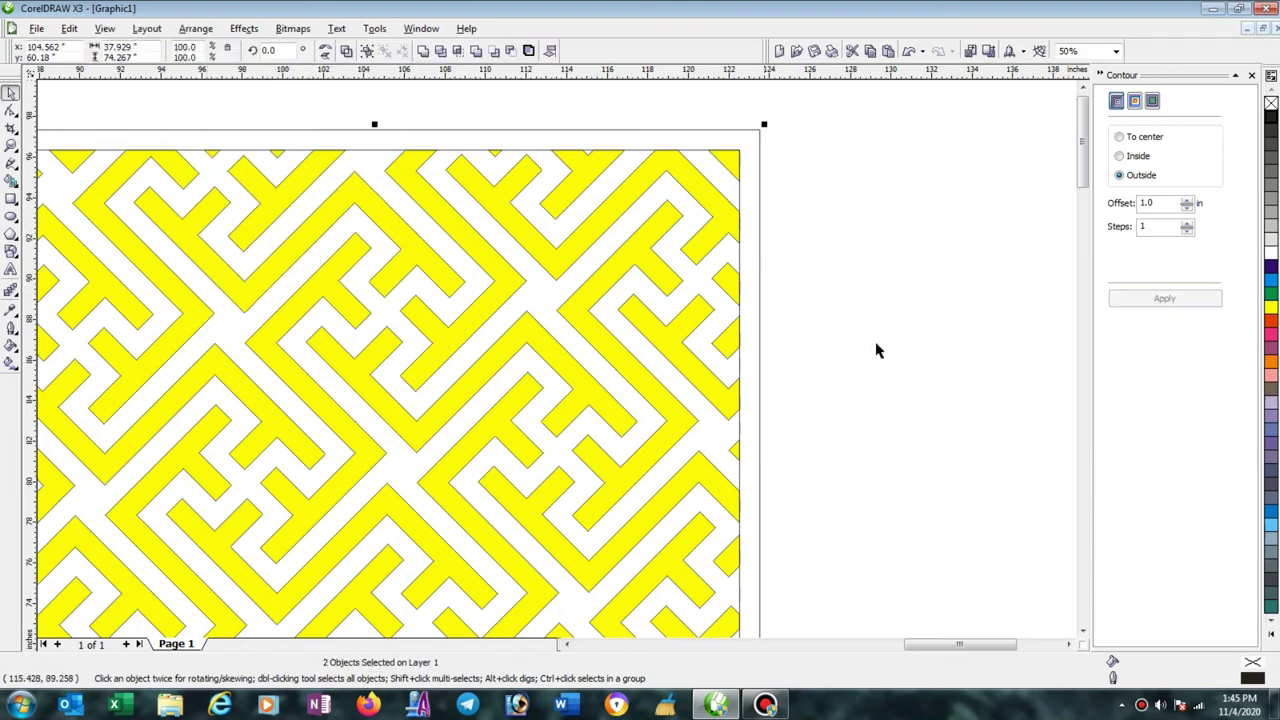
pyautogui.click(916, 286)
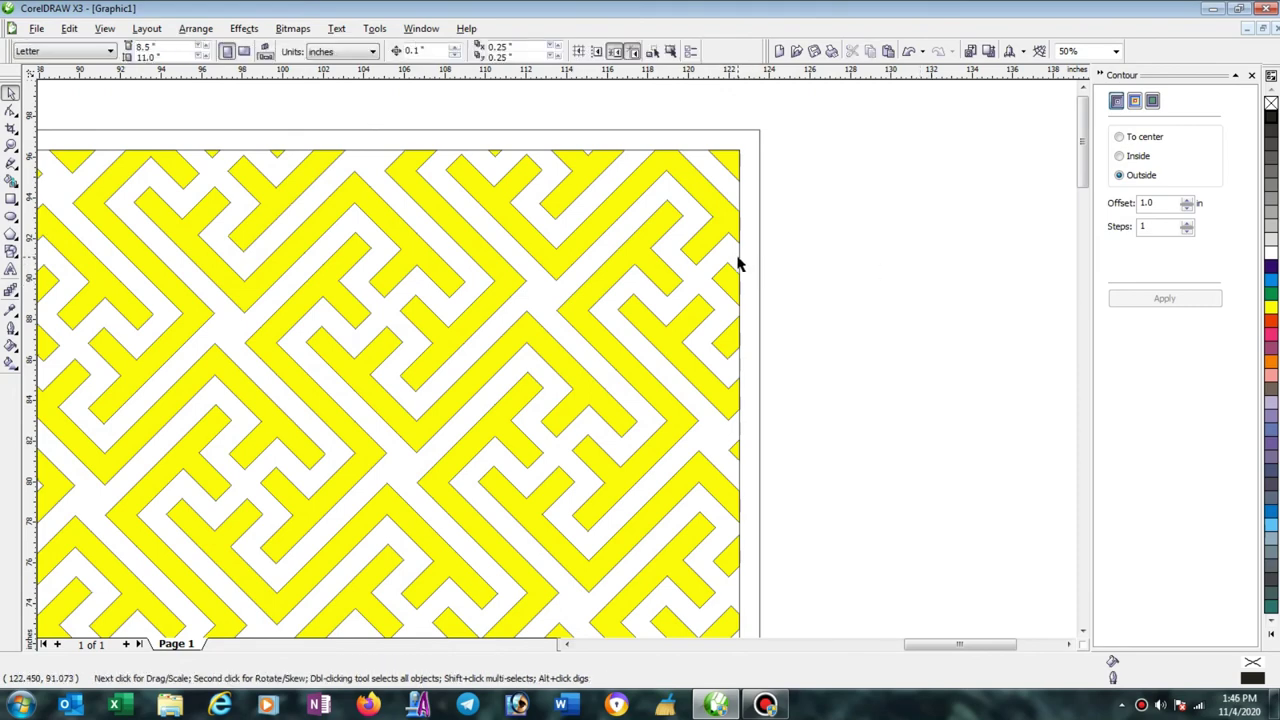
# Combine the inner rectangle and the outer contour rectangle into one hollow border frame.
pyautogui.click(739, 263)
pyautogui.keyDown('shift'); pyautogui.click(760, 270); pyautogui.keyUp('shift')
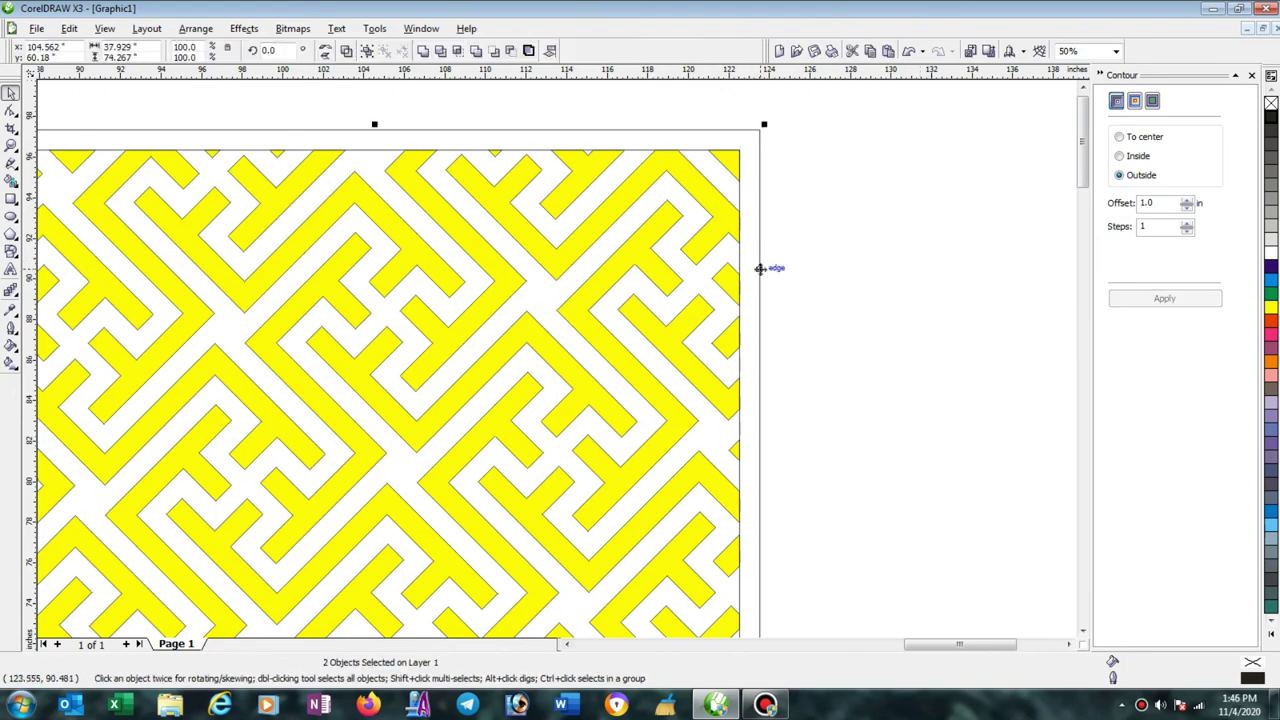
pyautogui.click(347, 53)
pyautogui.click(923, 289)
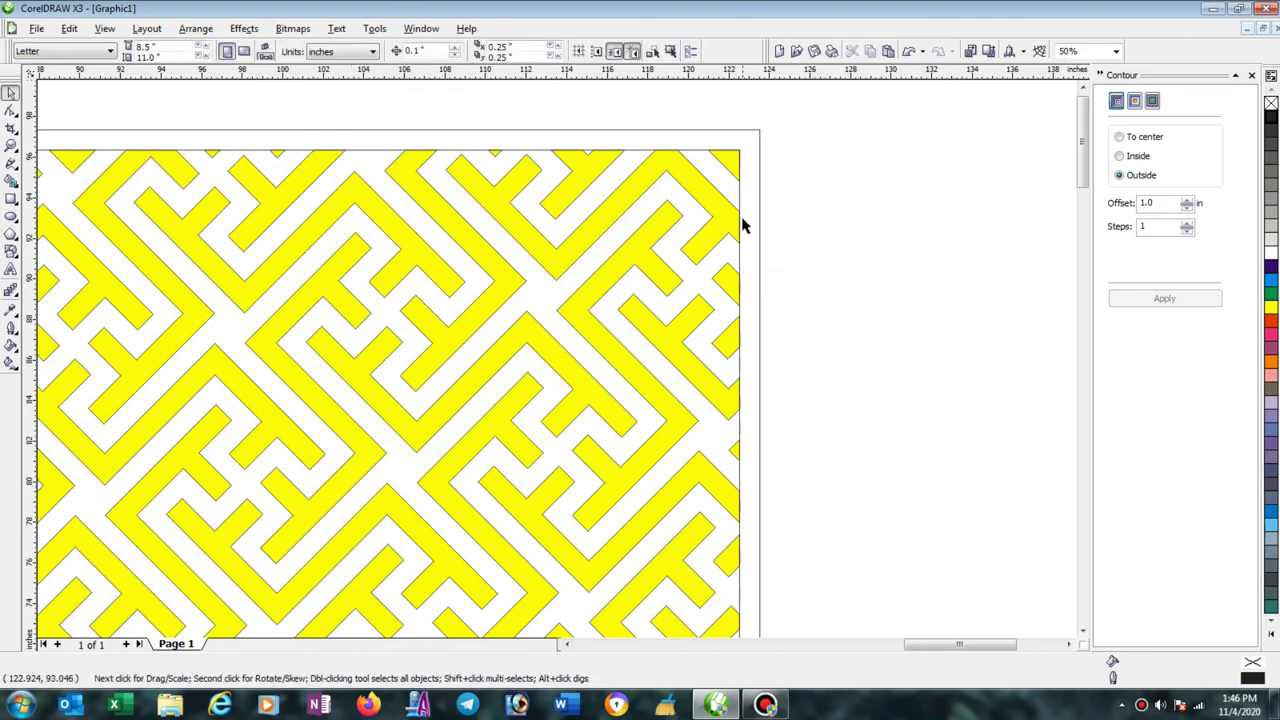
# Weld the yellow cropped lattice to the border frame so they form one continuous outline.
pyautogui.click(728, 224)
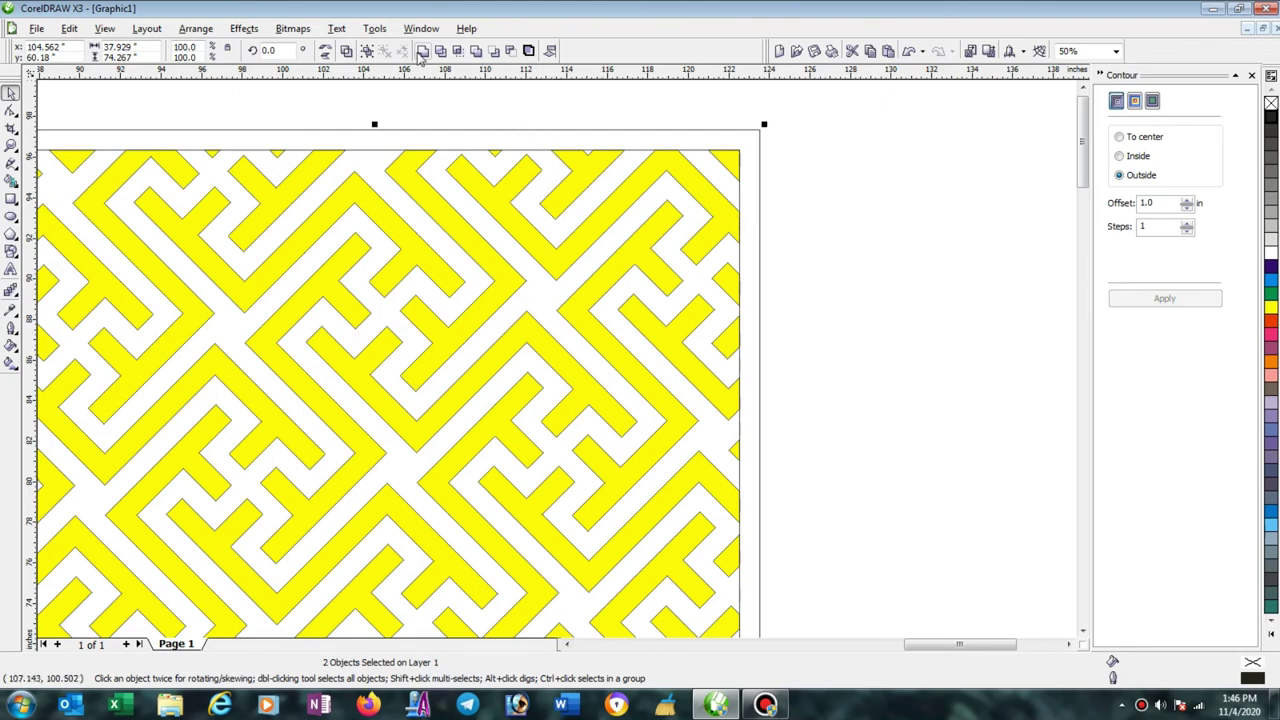
pyautogui.click(421, 54)
pyautogui.click(929, 314)
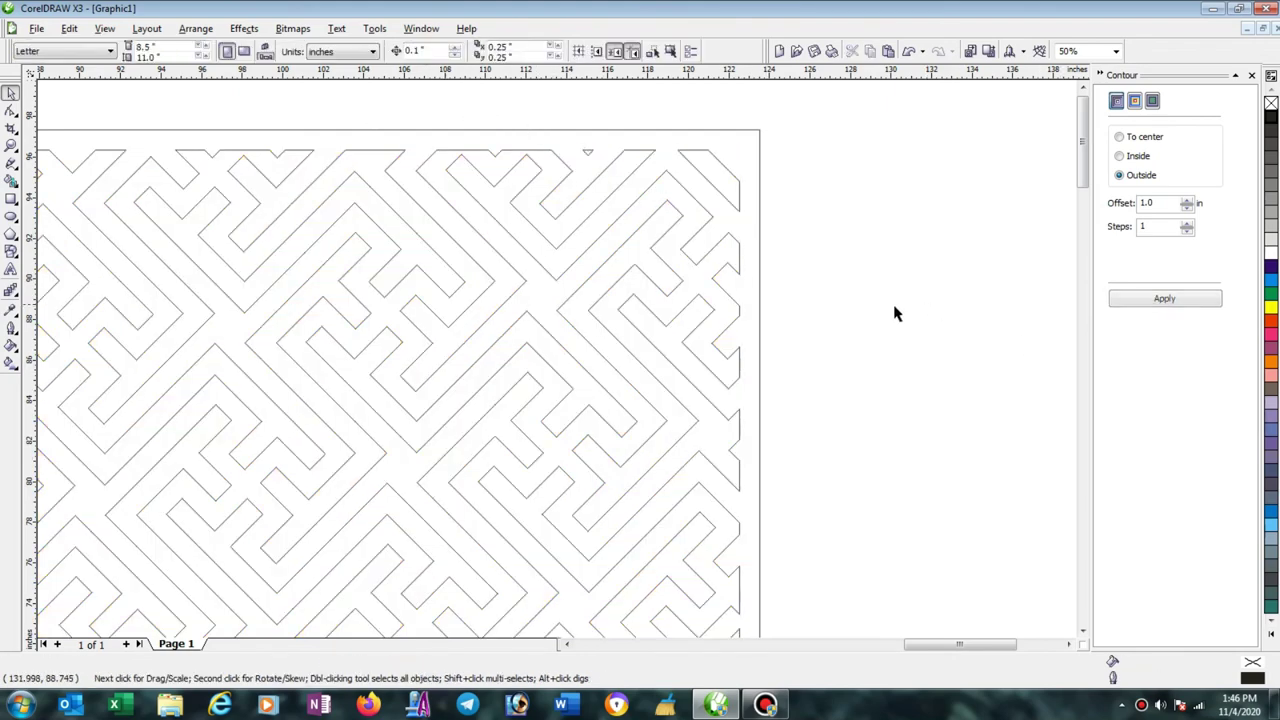
# Examine the framed lattice outline as a whole and up close along its lower-left border.
pyautogui.scroll(-1, 558, 372)
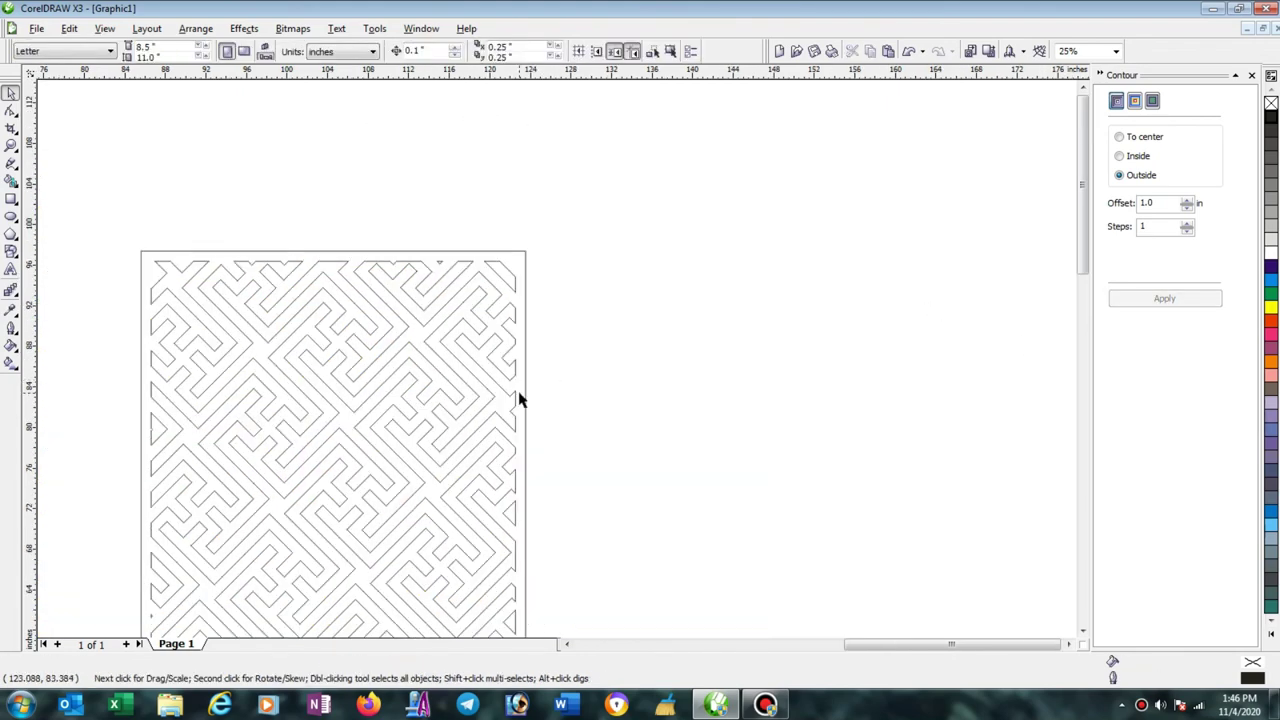
pyautogui.scroll(-1, 558, 366)
pyautogui.scroll(-1, 552, 394)
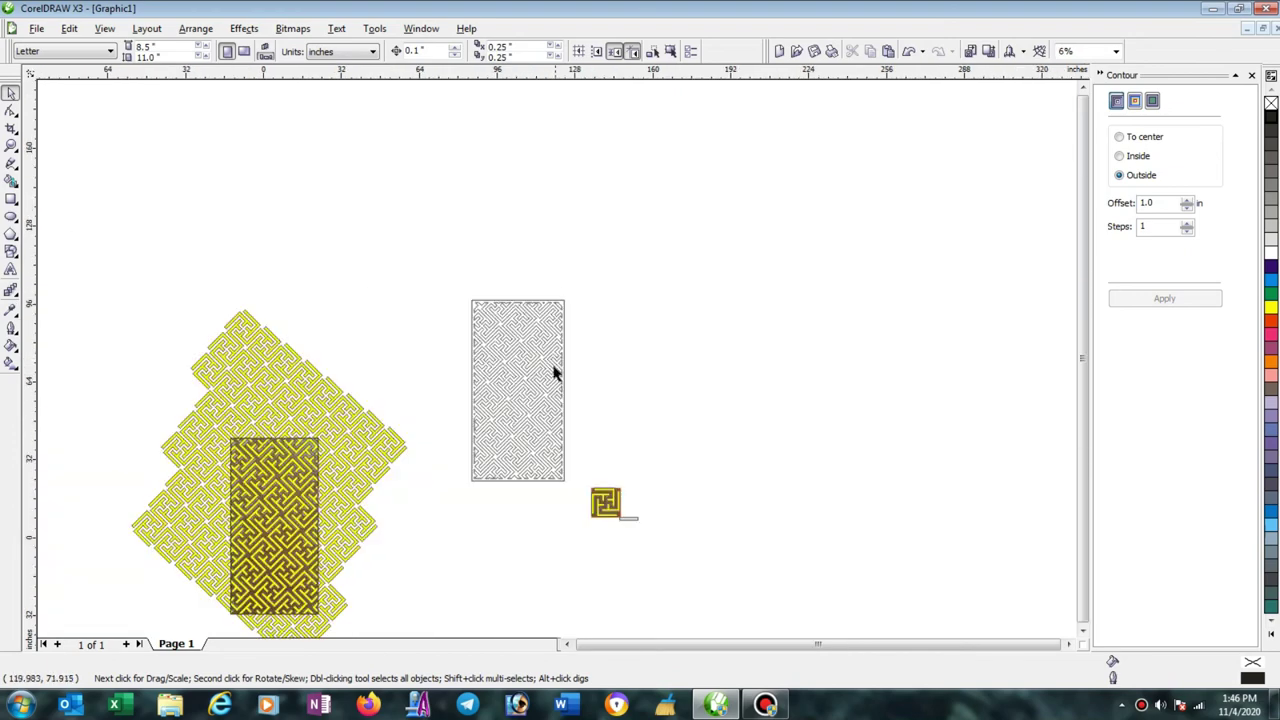
pyautogui.scroll(1, 528, 454)
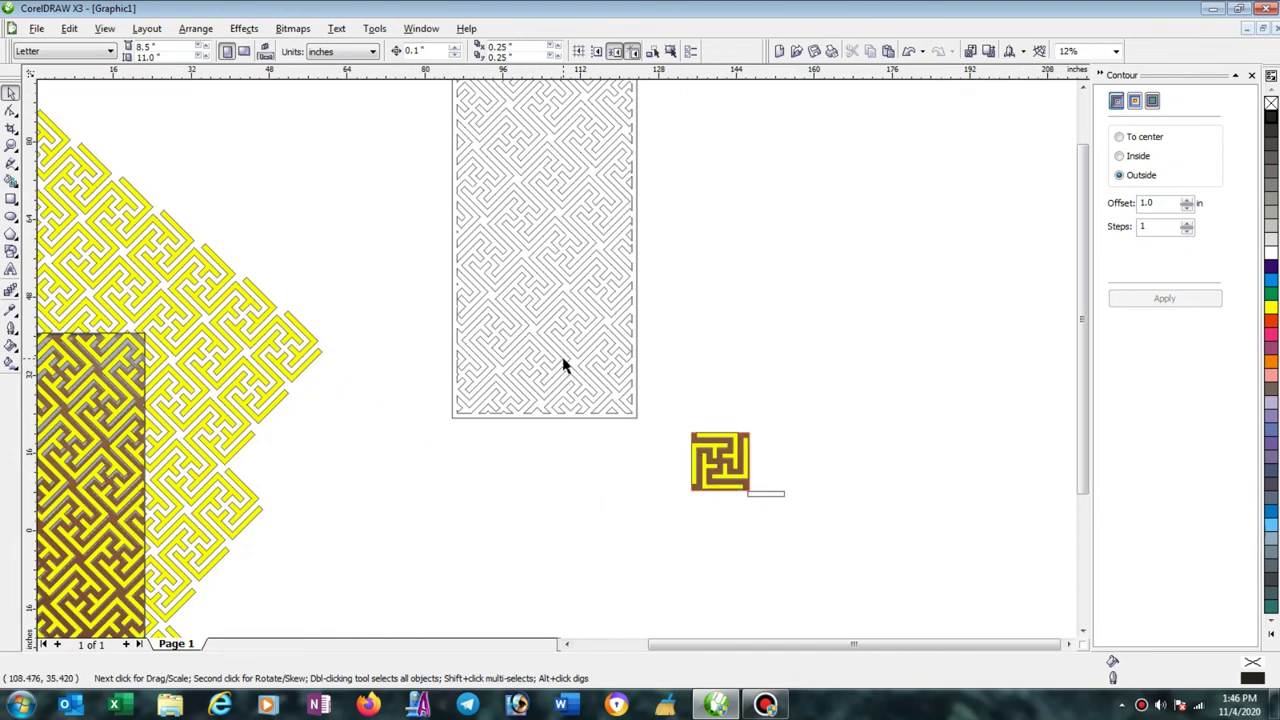
pyautogui.scroll(1, 478, 388)
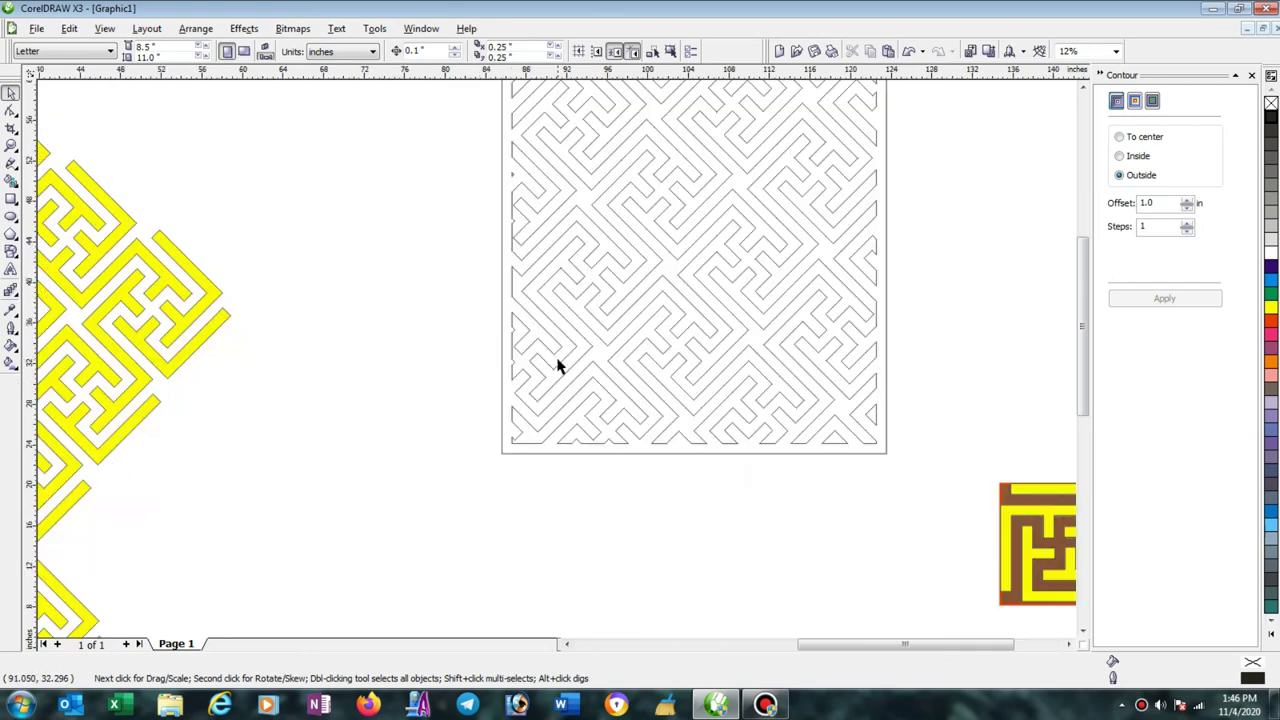
pyautogui.scroll(2, 565, 352)
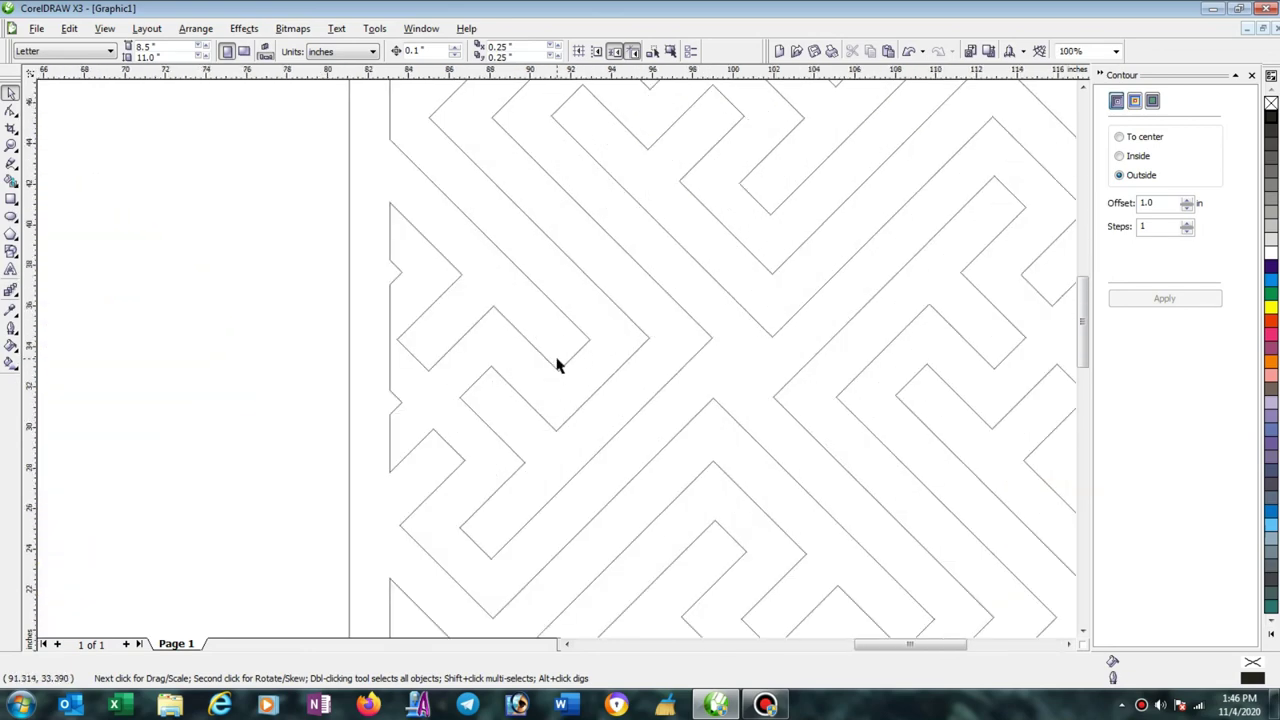
pyautogui.scroll(-3, 560, 362)
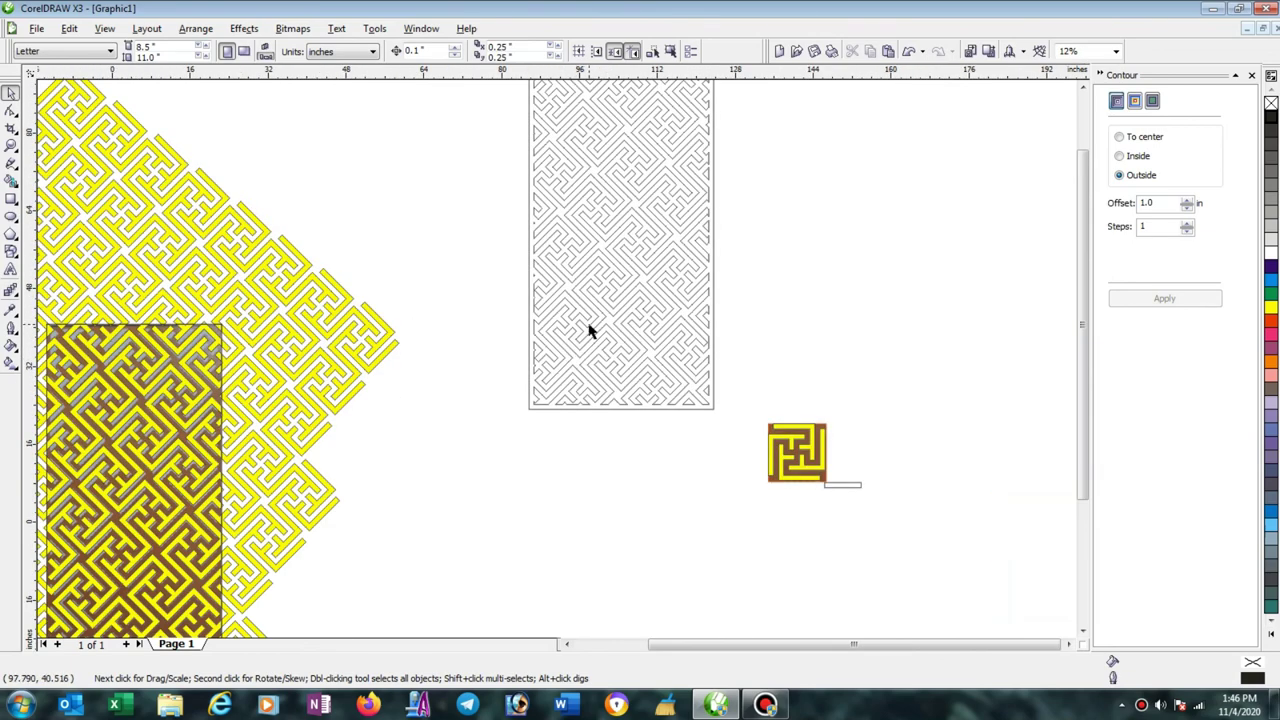
# Fill the welded lattice panel with yellow, keeping its black hairline outline, and deselect it.
pyautogui.scroll(-1, 593, 313)
pyautogui.moveTo(489, 185); pyautogui.dragTo(645, 452)
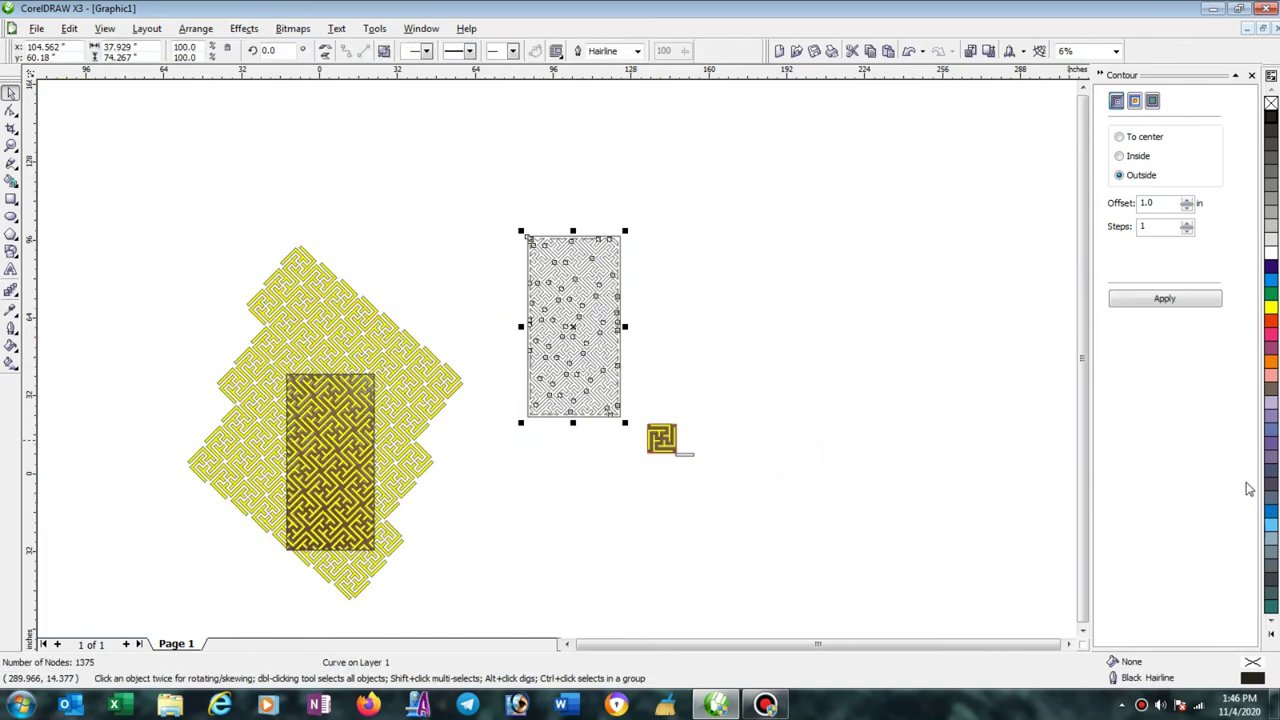
pyautogui.click(1272, 313)
pyautogui.click(720, 337)
# Examine the yellow-filled panel up close along its side and lower borders, and as a whole.
pyautogui.scroll(1, 610, 300)
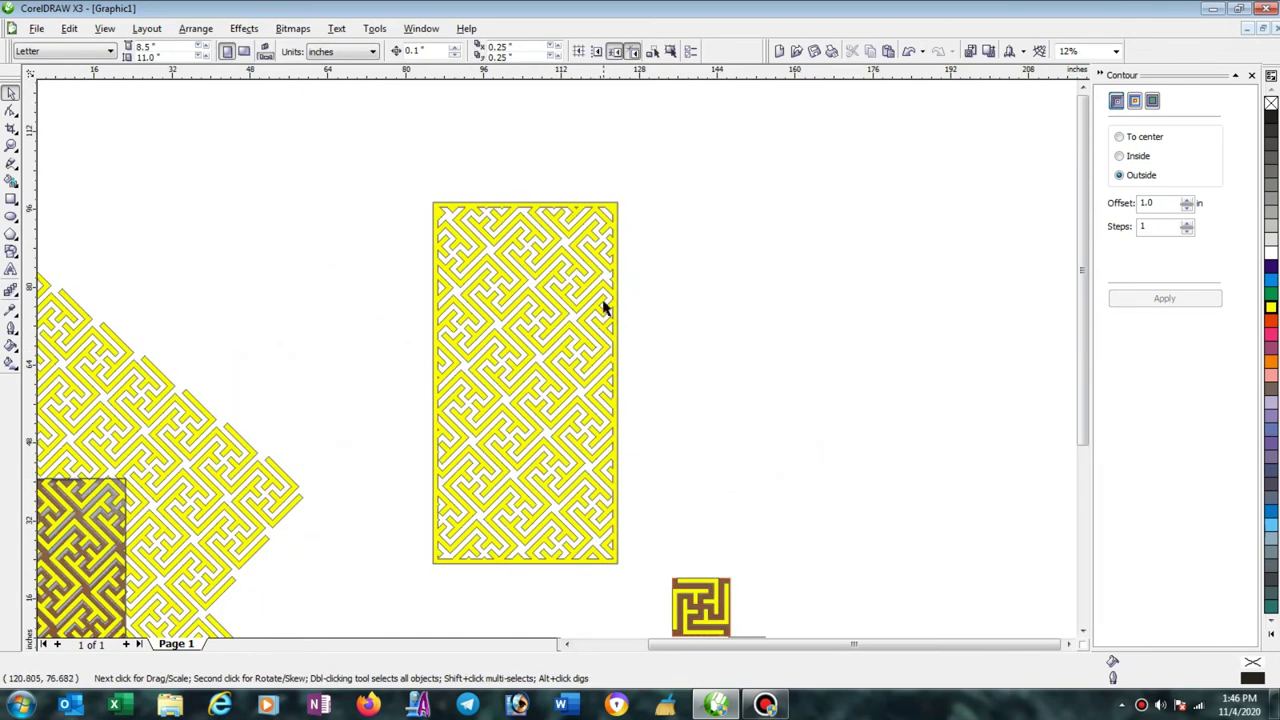
pyautogui.scroll(2, 603, 308)
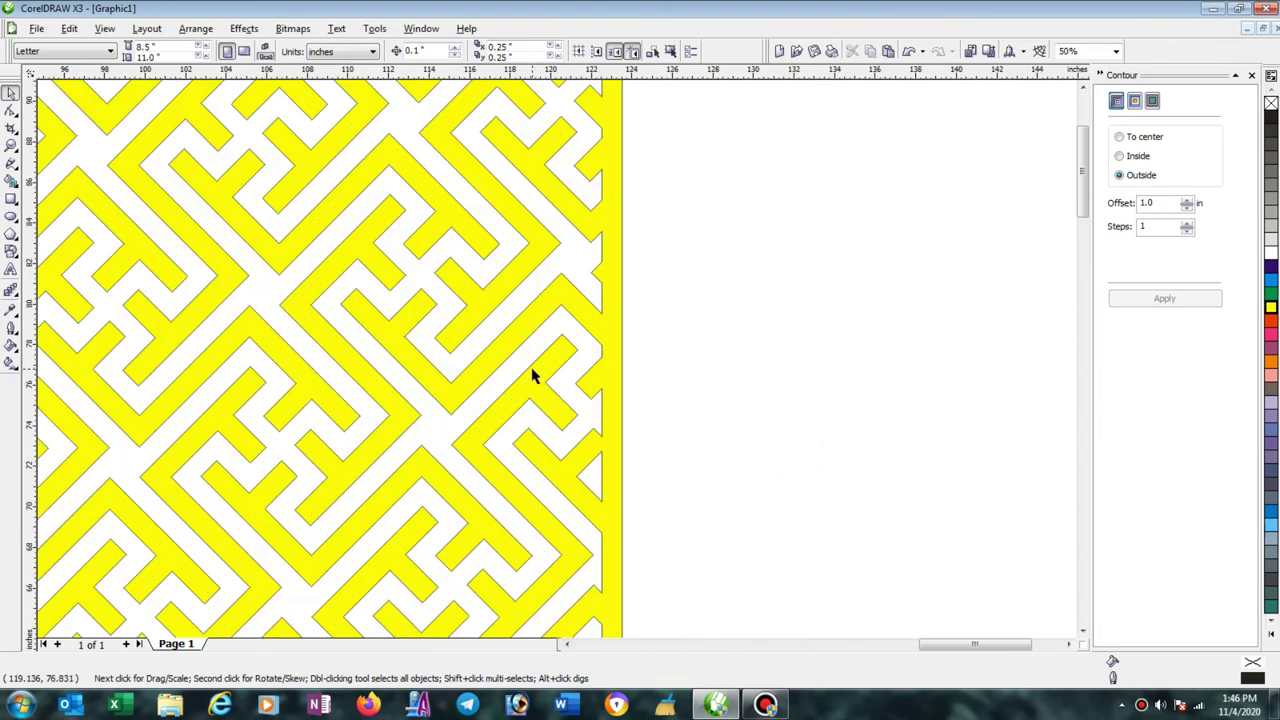
pyautogui.scroll(-1, 555, 365)
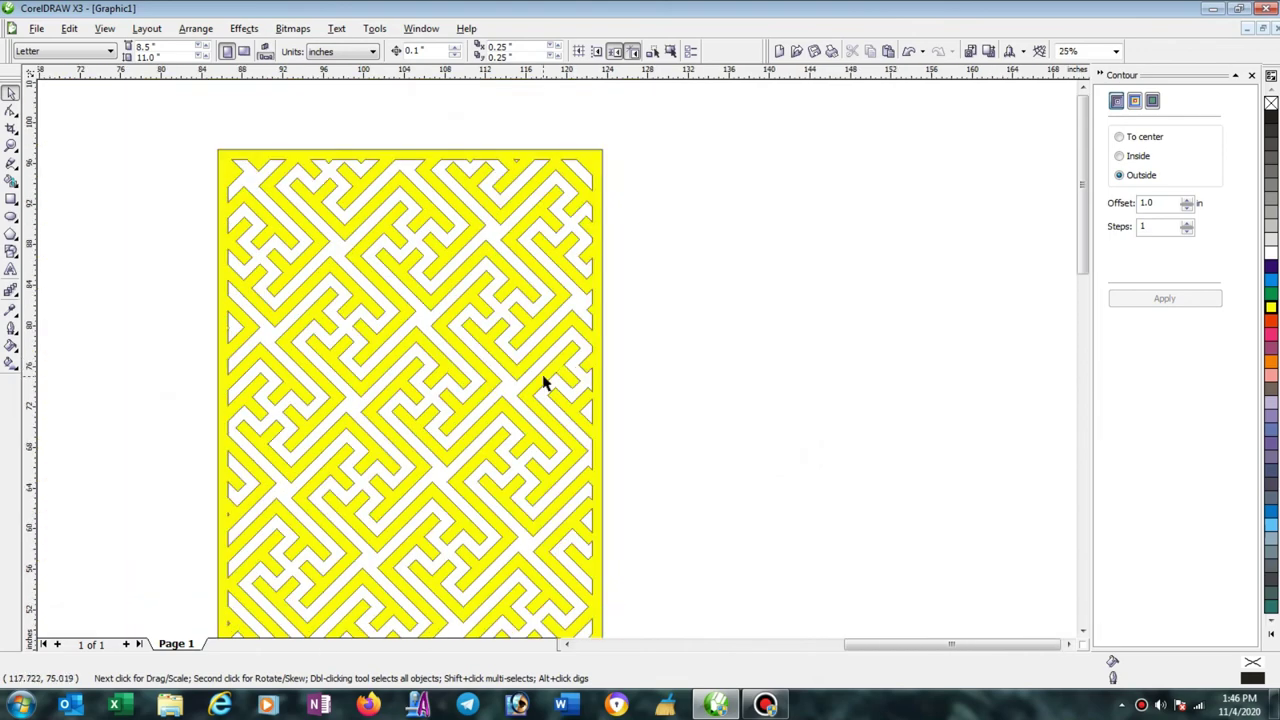
pyautogui.scroll(-1, 541, 400)
pyautogui.scroll(1, 560, 363)
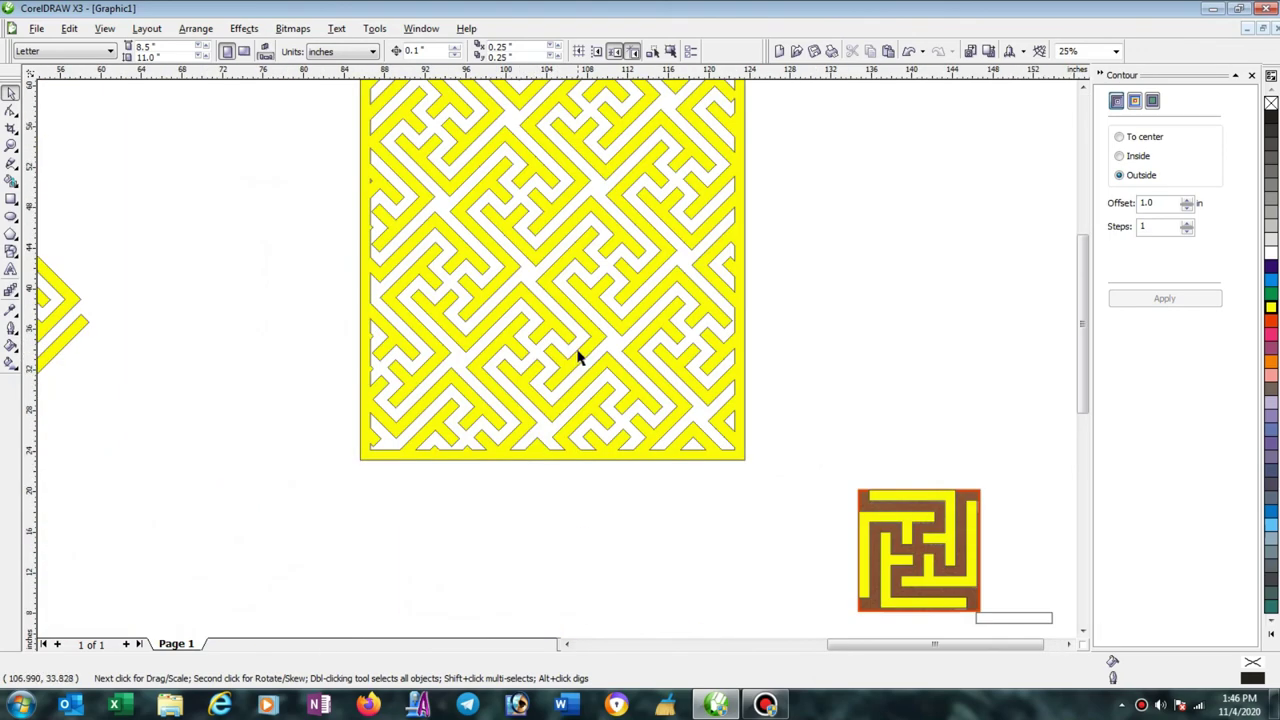
pyautogui.scroll(-1, 590, 320)
pyautogui.click(1082, 88)
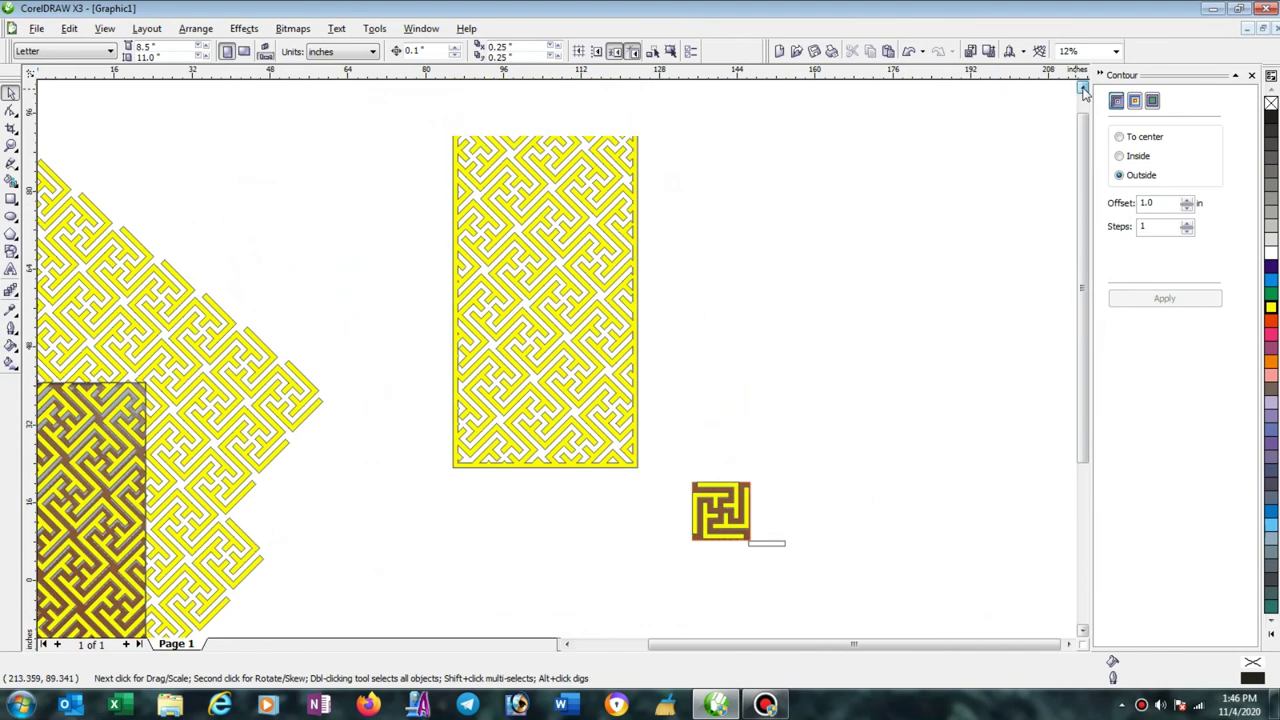
pyautogui.click(1082, 88)
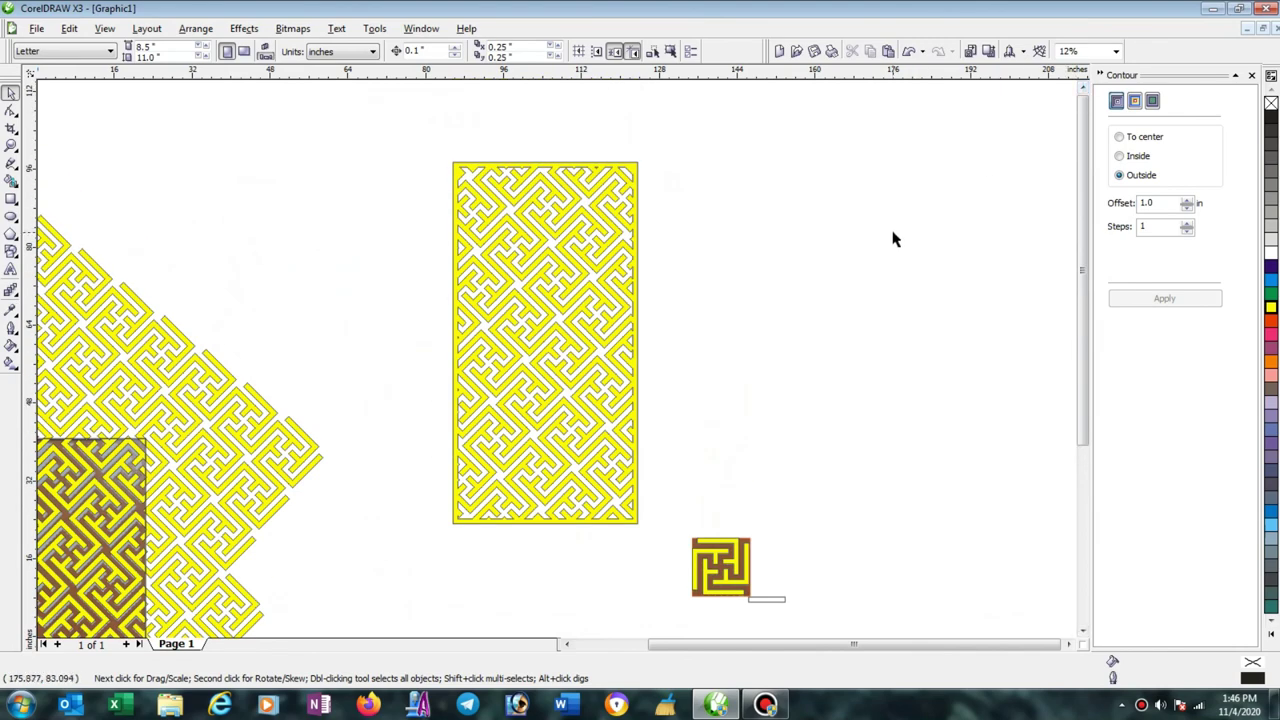